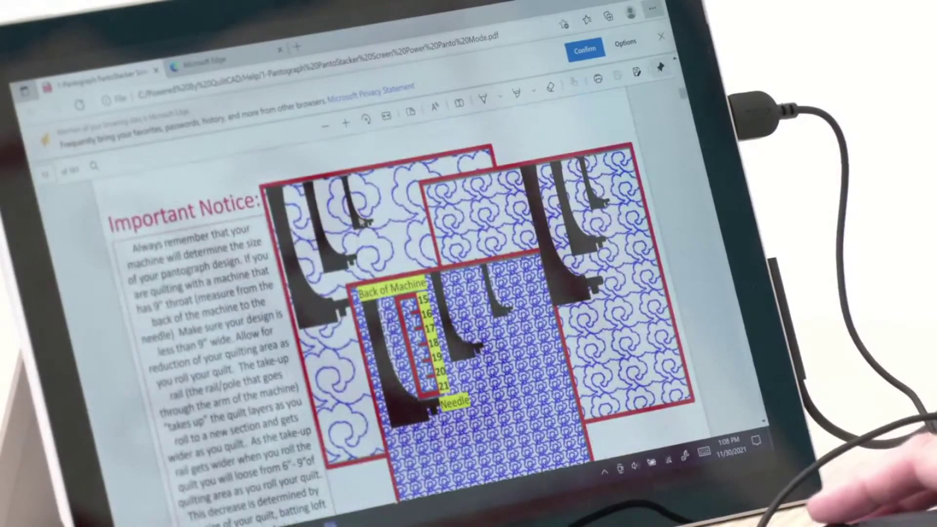
Read the pantograph manual from the machine size notice through the PantoStacker mode page to the numbered toolbar descriptions
scroll(316, 222, "down", 2)
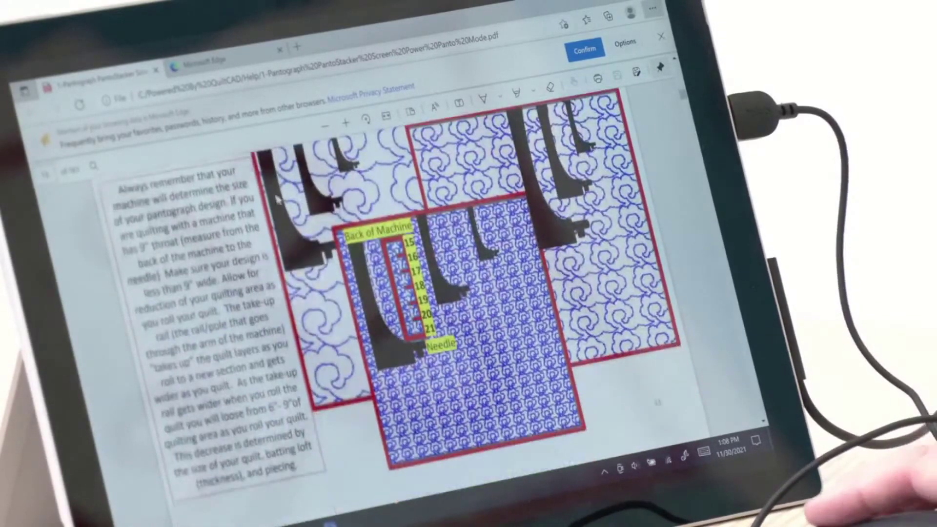
scroll(316, 222, "up", 2)
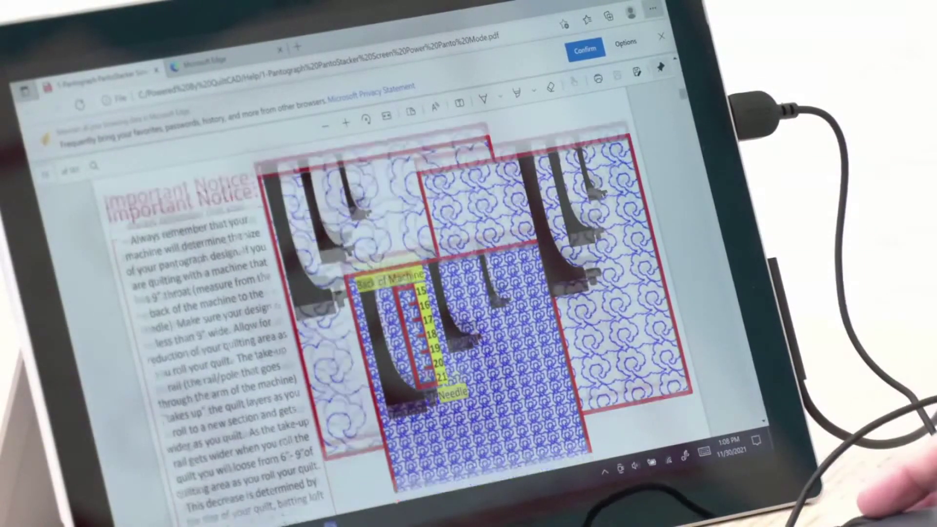
scroll(390, 292, "down", 5)
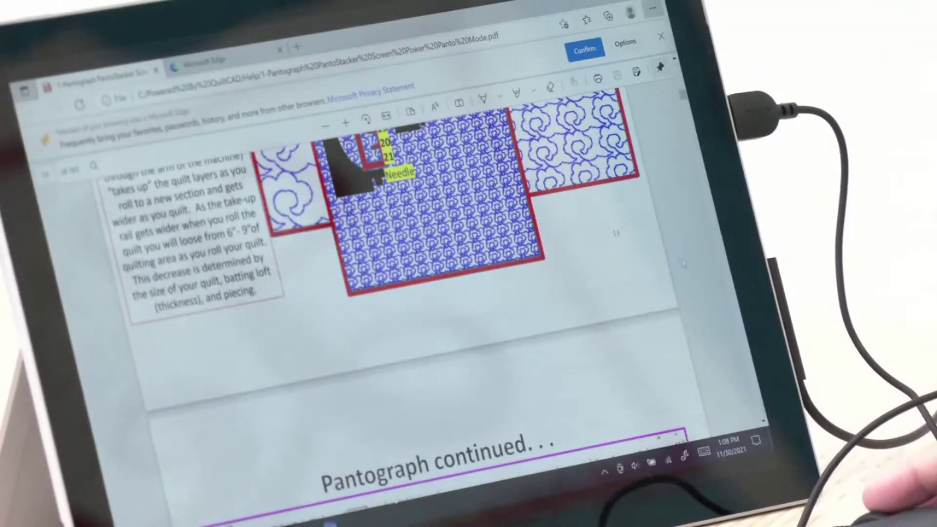
scroll(390, 293, "down", 6)
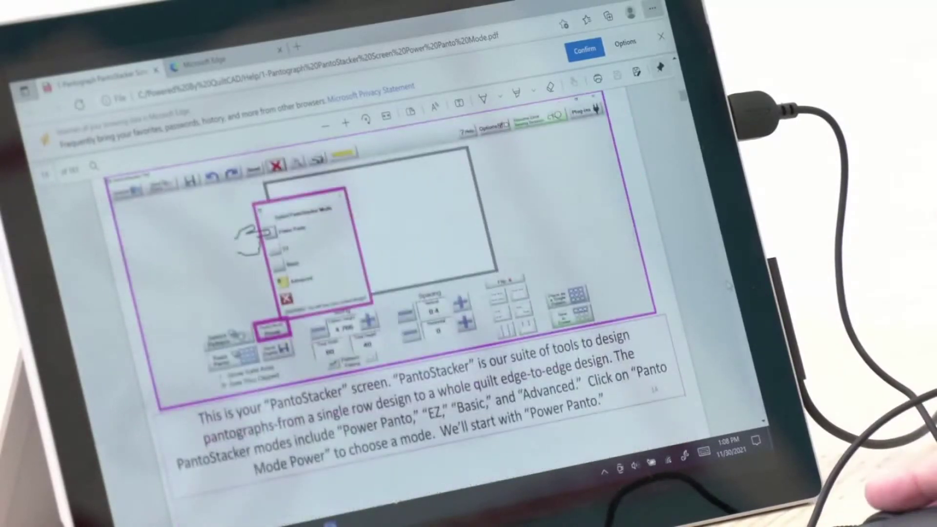
scroll(390, 292, "down", 2)
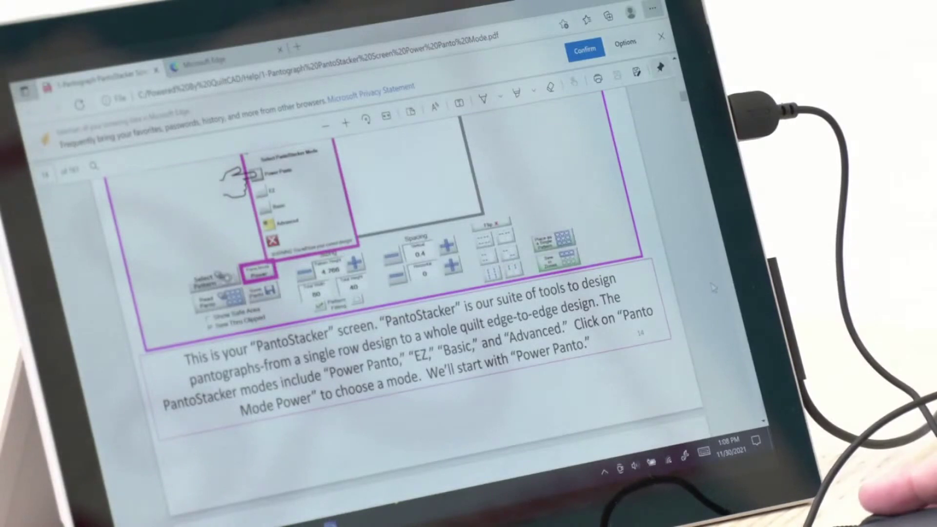
scroll(726, 303, "down", 2)
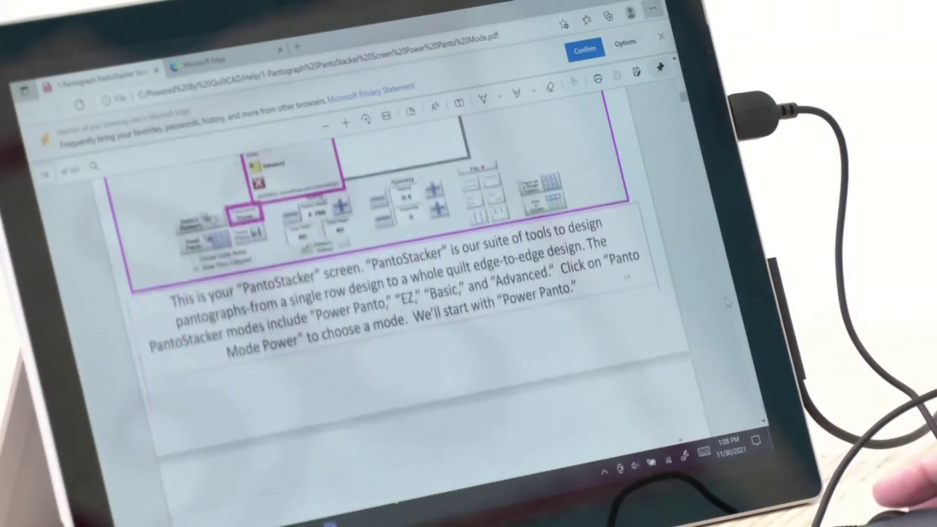
scroll(727, 303, "down", 8)
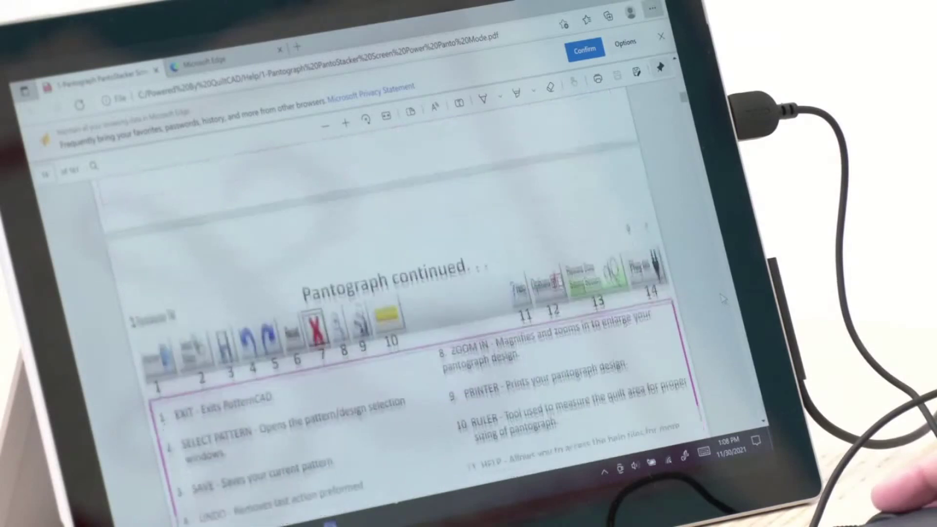
scroll(722, 298, "down", 3)
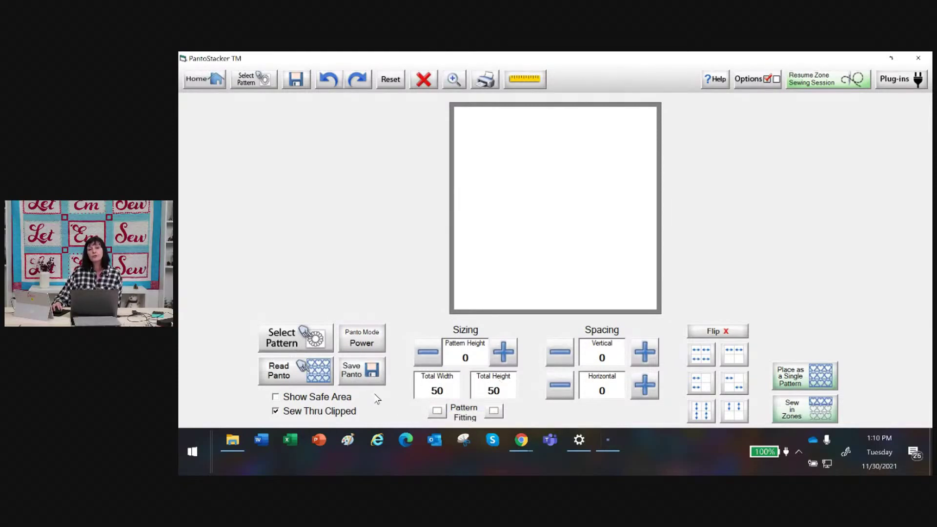
Set the pantograph's total width to 70 and its total height to 70
left_click(432, 390)
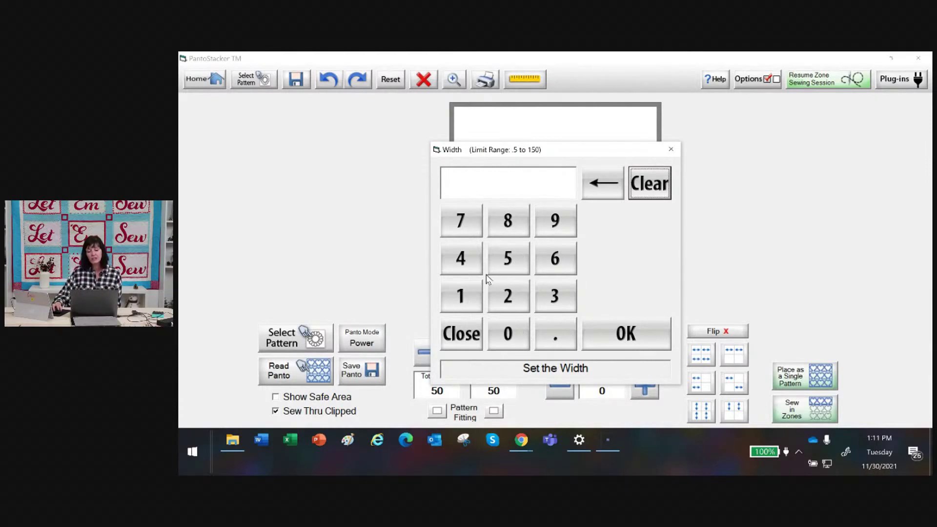
left_click(470, 231)
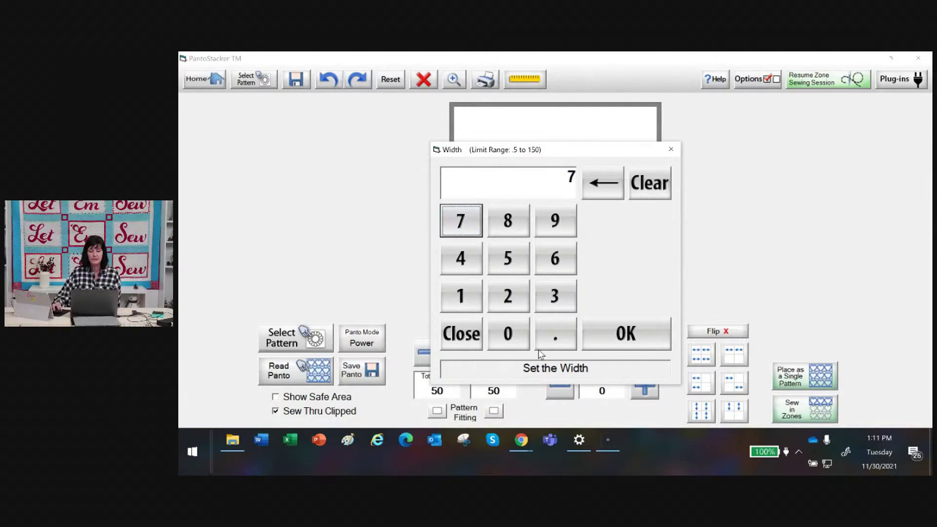
left_click(508, 334)
left_click(617, 334)
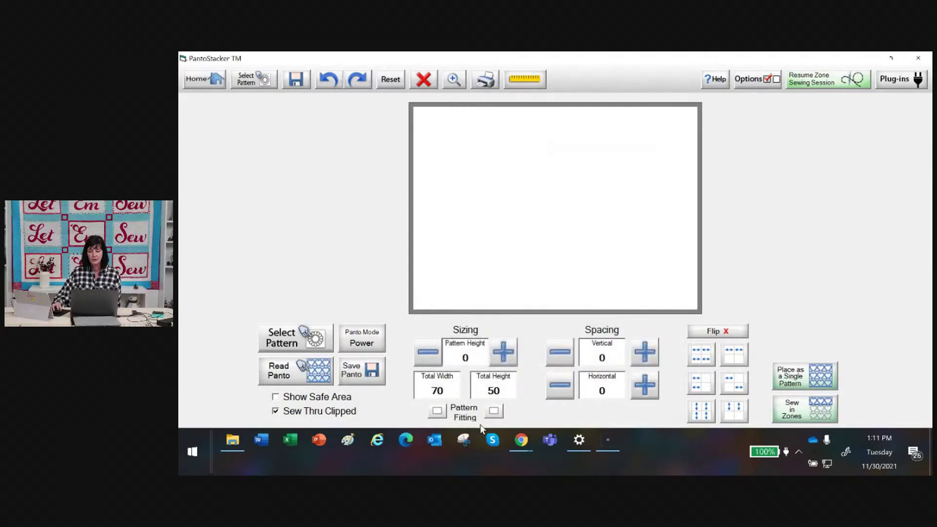
left_click(494, 390)
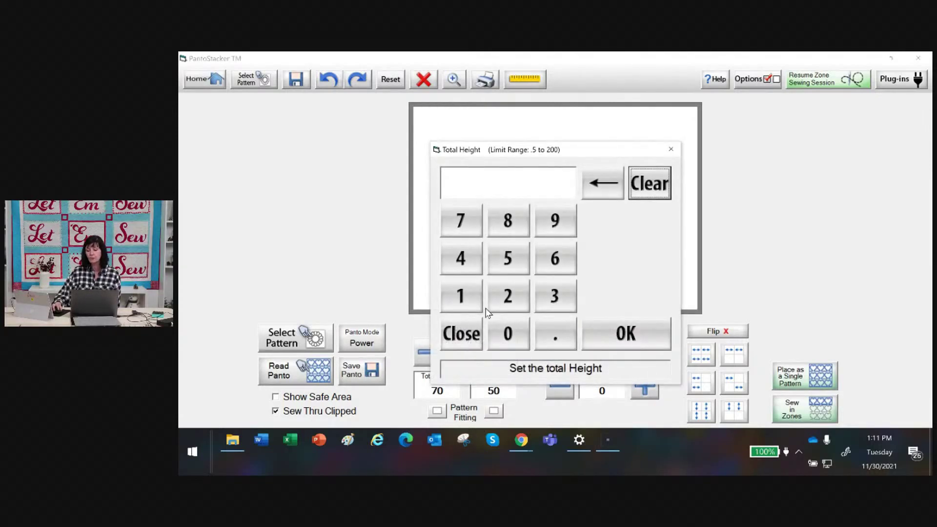
left_click(463, 221)
left_click(525, 341)
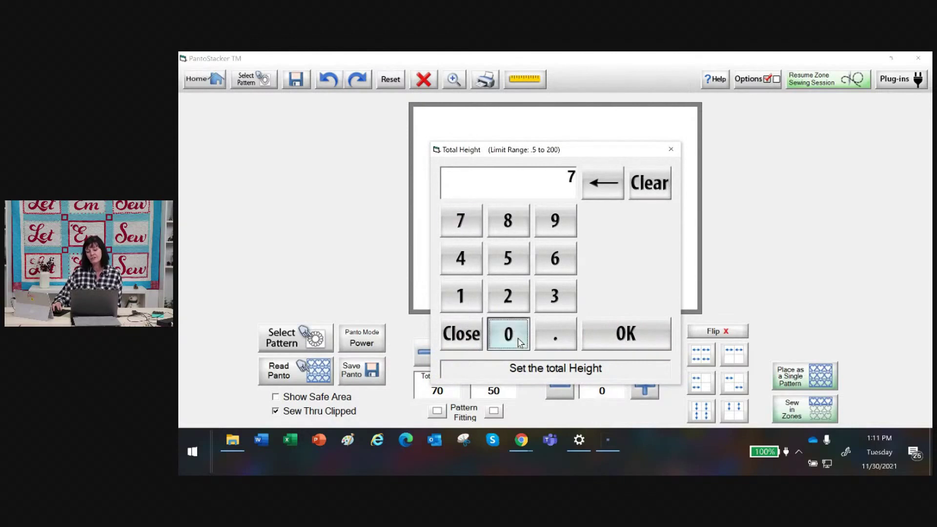
left_click(639, 341)
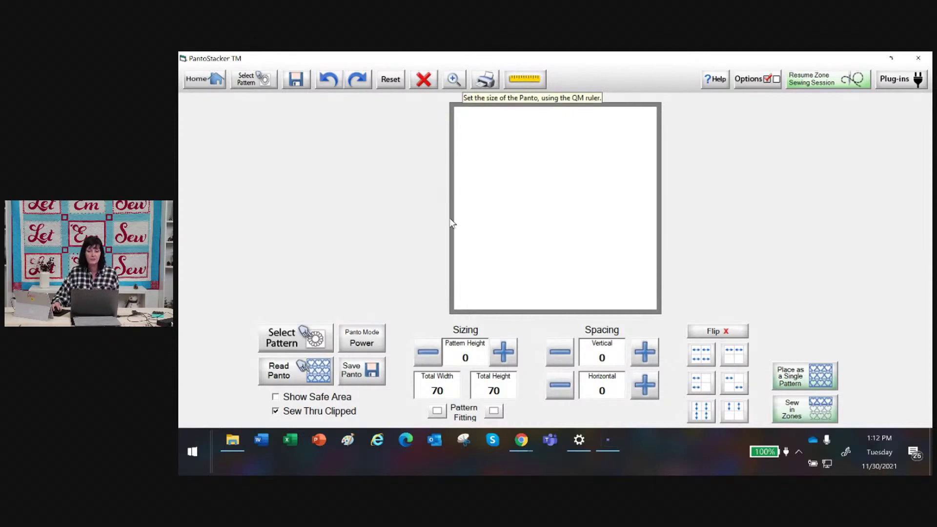
View the PantoStacker mode choices without changing the mode, and load the continuous line pattern curves and spiral.gpf into the quilt area
left_click(355, 344)
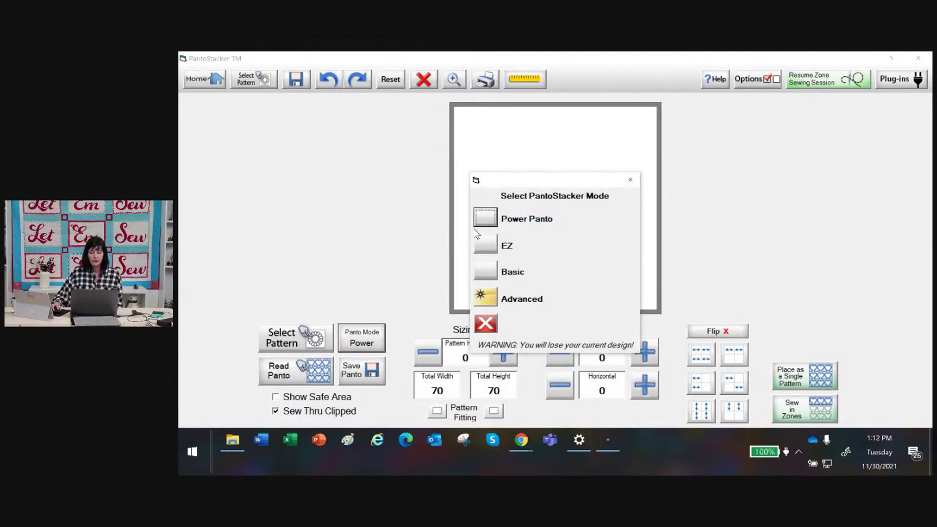
left_click(630, 181)
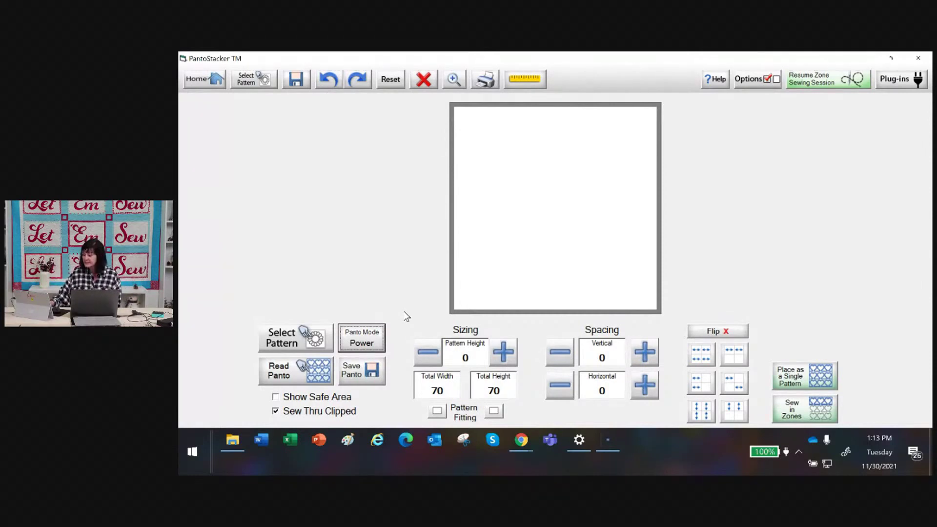
left_click(281, 344)
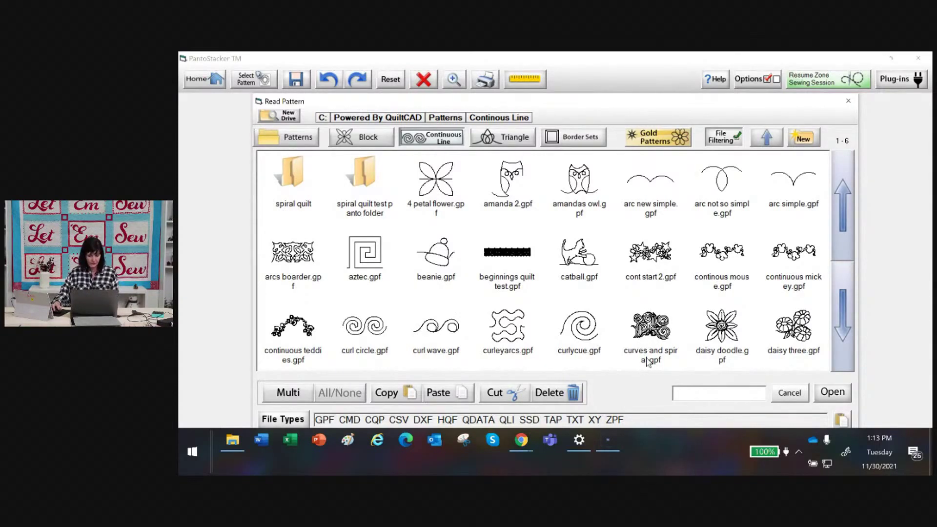
left_click(654, 341)
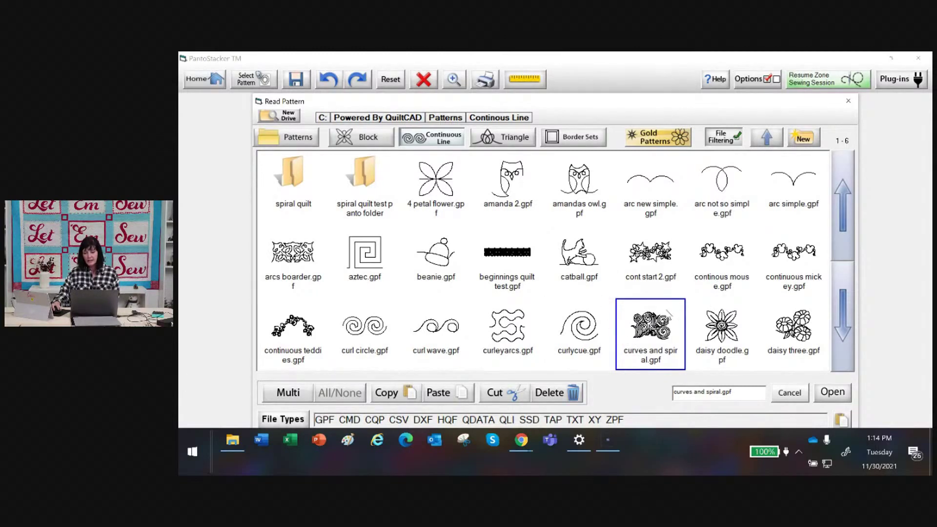
left_click(832, 392)
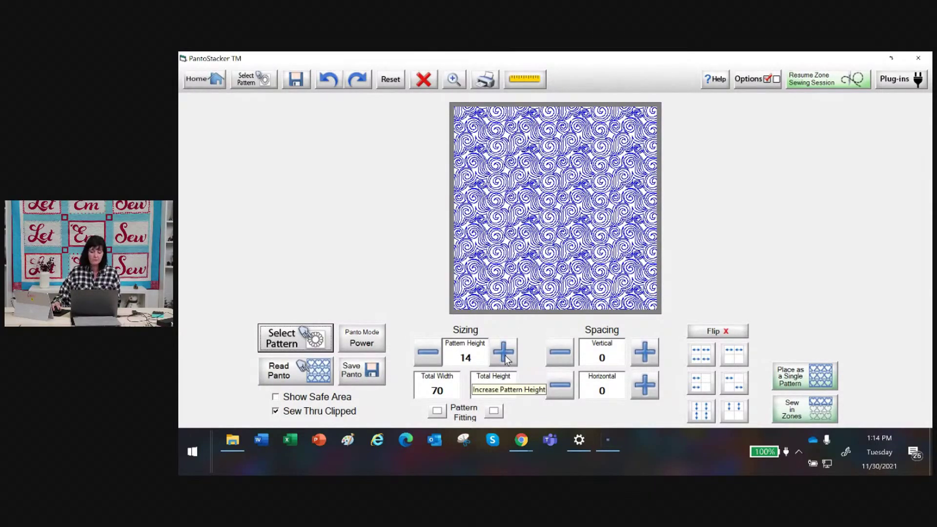
Reduce the pattern height of the curves and spiral design to 7.25
left_click(432, 354)
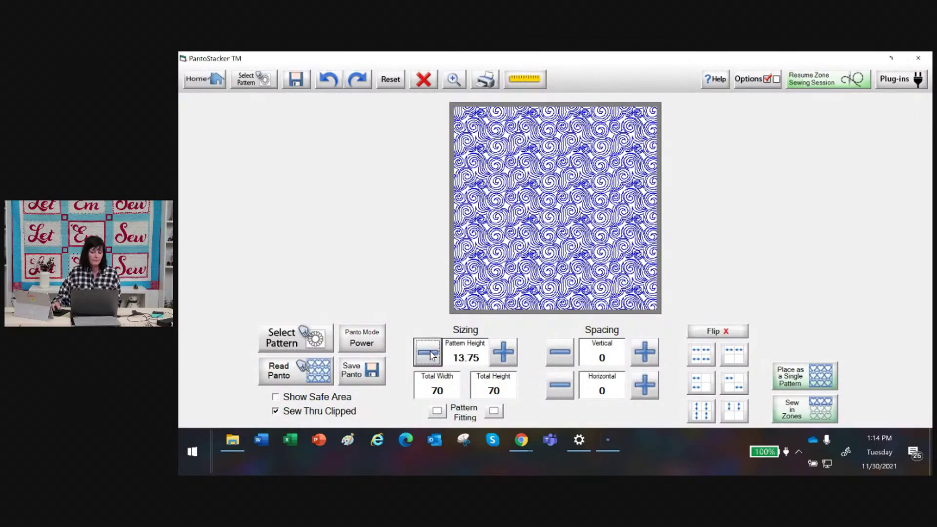
left_click(432, 353)
left_click(431, 355)
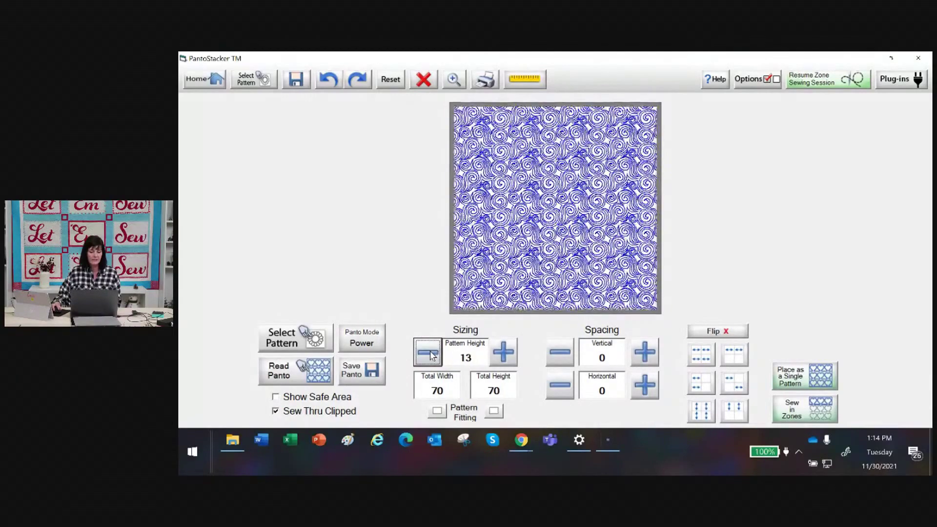
left_click(431, 355)
left_click(431, 355)
left_click(431, 355)
left_click(431, 355)
left_click(432, 355)
left_click(432, 354)
left_click(432, 355)
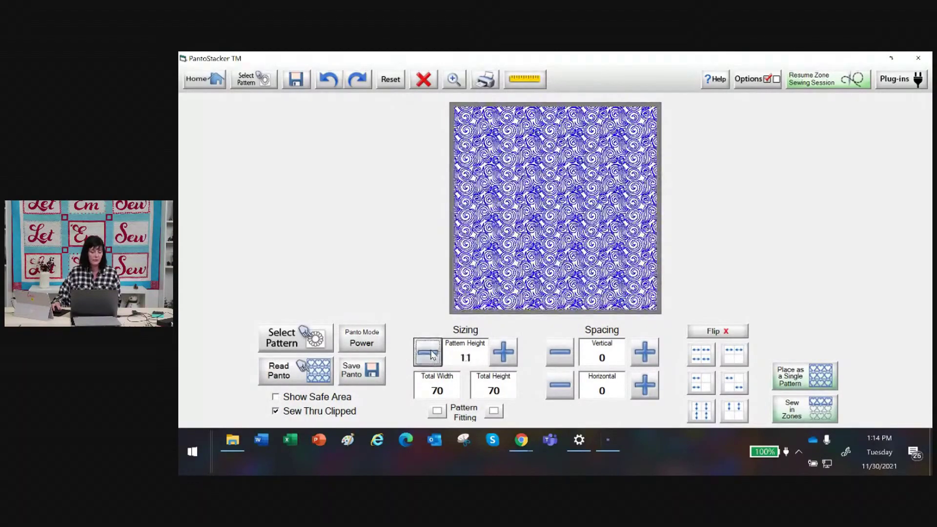
left_click(431, 355)
left_click(431, 354)
left_click(432, 354)
left_click(431, 355)
left_click(432, 355)
left_click(432, 354)
left_click(432, 355)
left_click(431, 355)
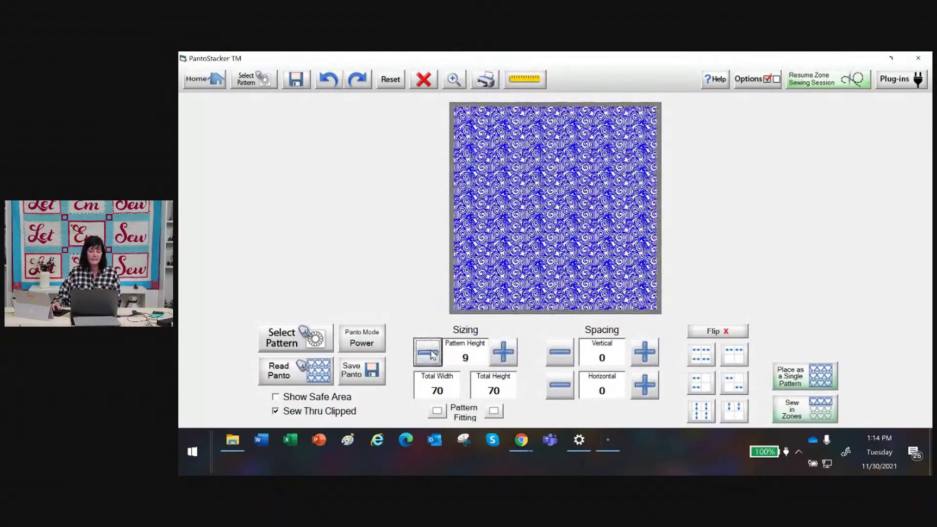
left_click(431, 354)
left_click(432, 354)
left_click(431, 355)
left_click(432, 355)
left_click(432, 355)
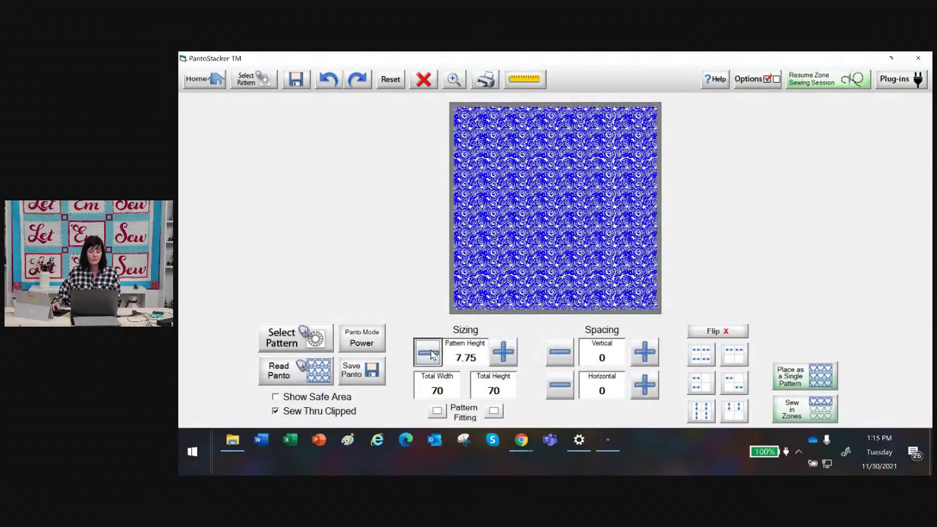
left_click(431, 355)
left_click(431, 354)
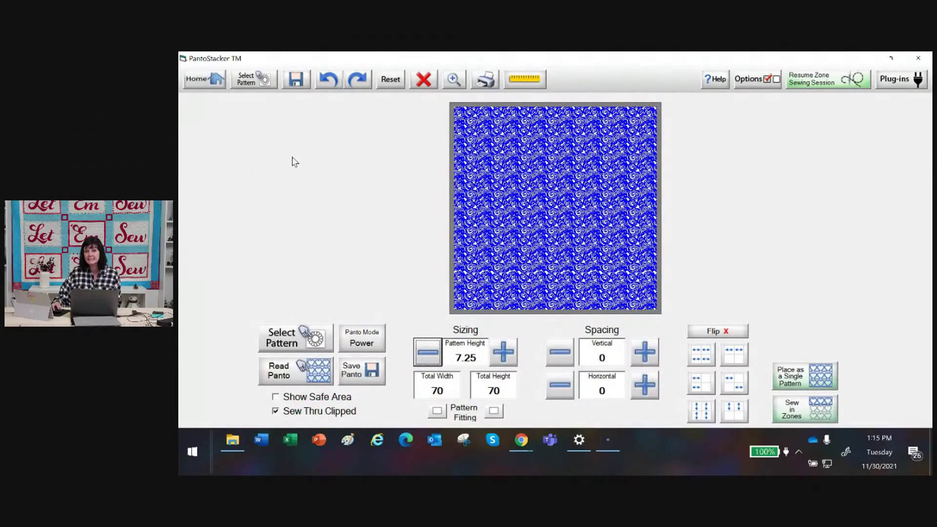
Examine the stacked spiral rows up close and return to the fitted view of the whole quilt area
left_click(454, 81)
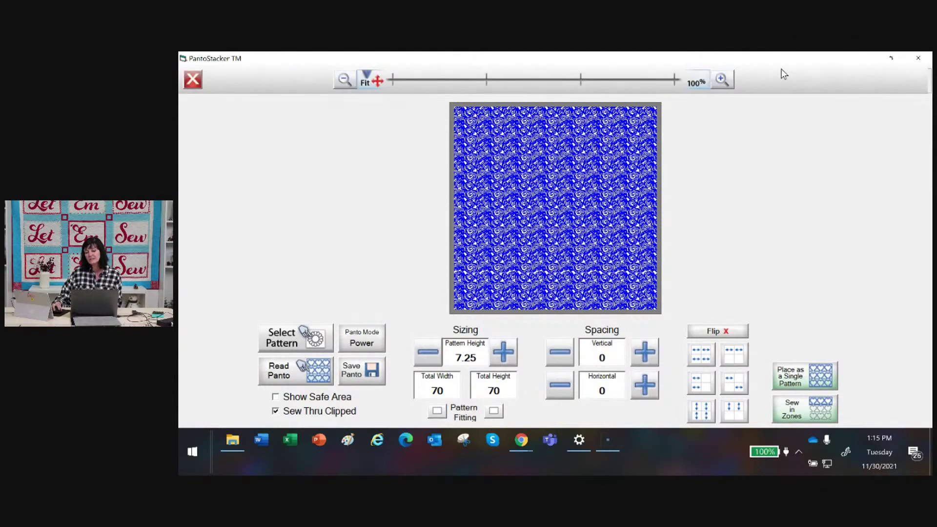
left_click(721, 80)
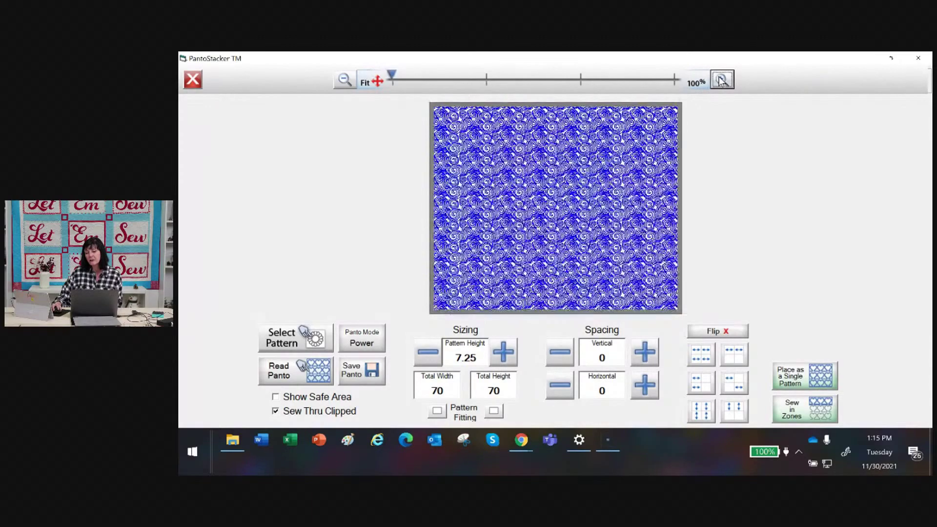
left_click(721, 80)
left_click(721, 80)
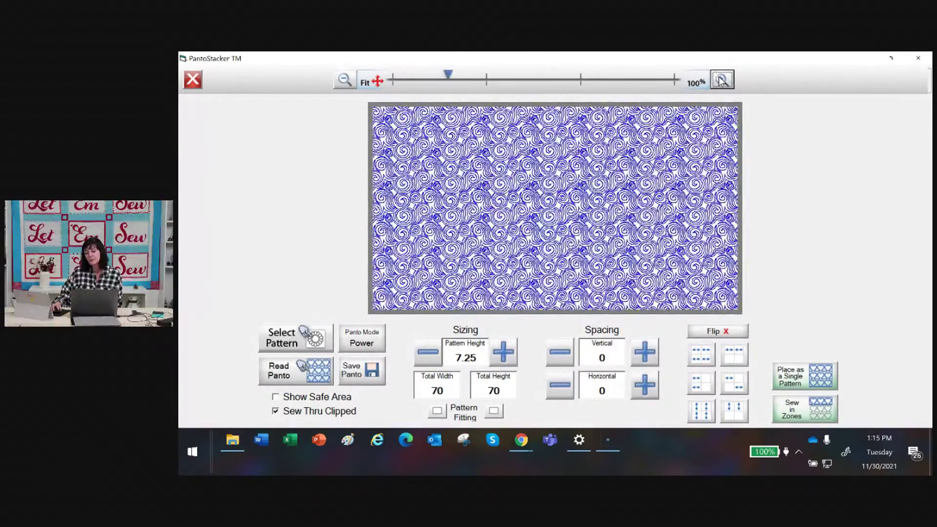
left_click(721, 80)
left_click(721, 80)
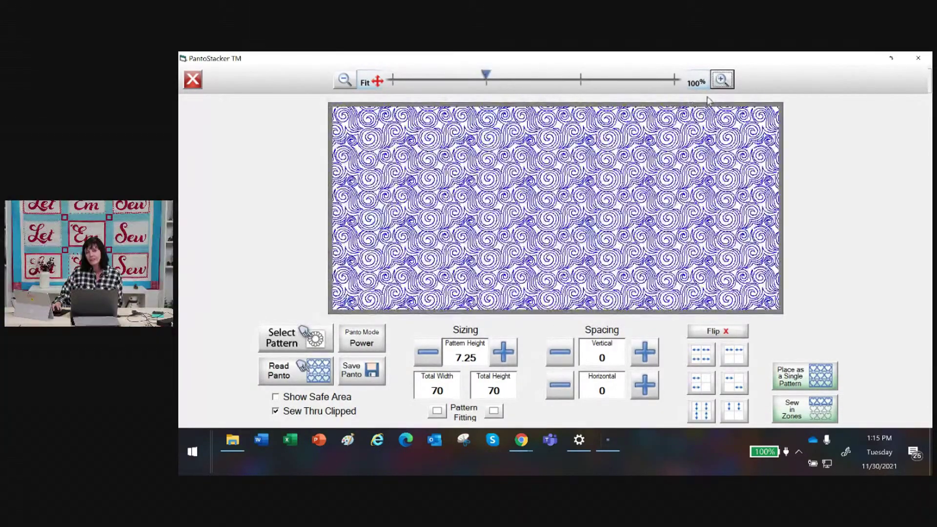
left_click(378, 82)
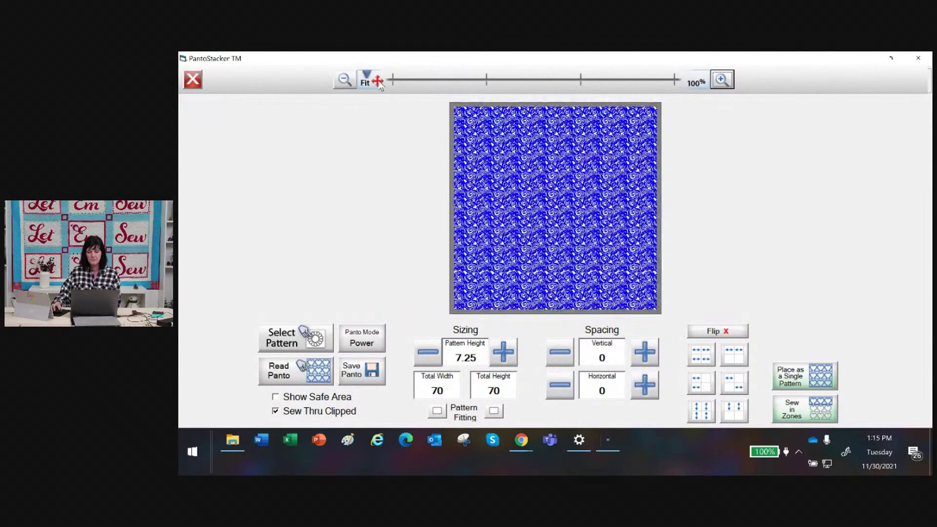
left_click(193, 81)
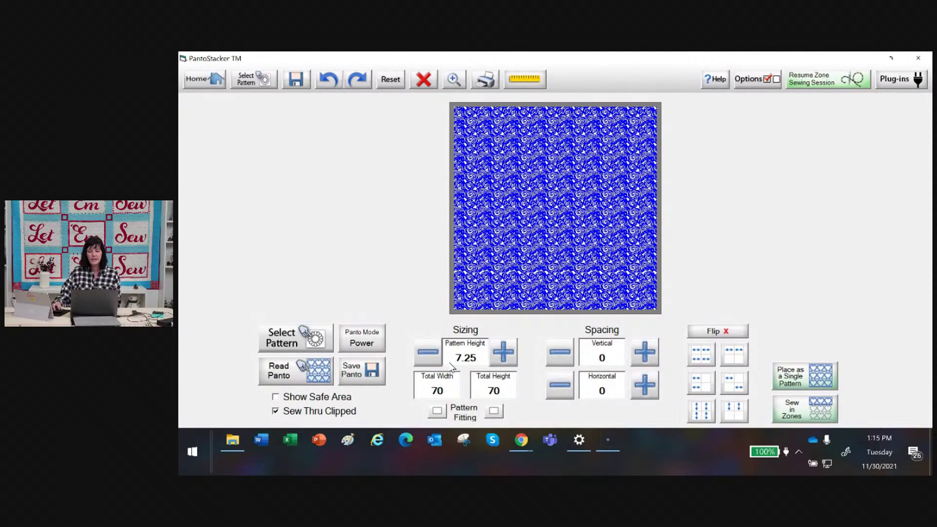
Increase the vertical spacing between the pattern rows to 0.25 while viewing the design enlarged
left_click(453, 79)
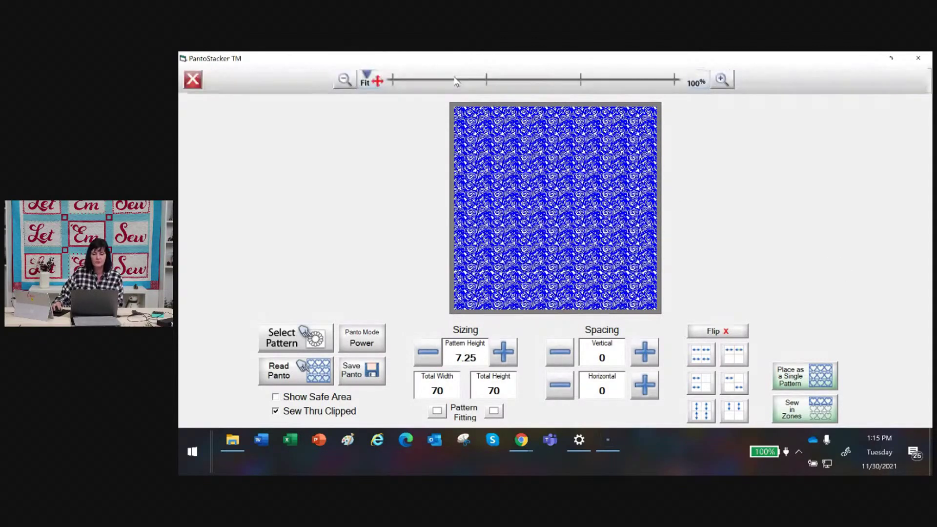
left_click(720, 81)
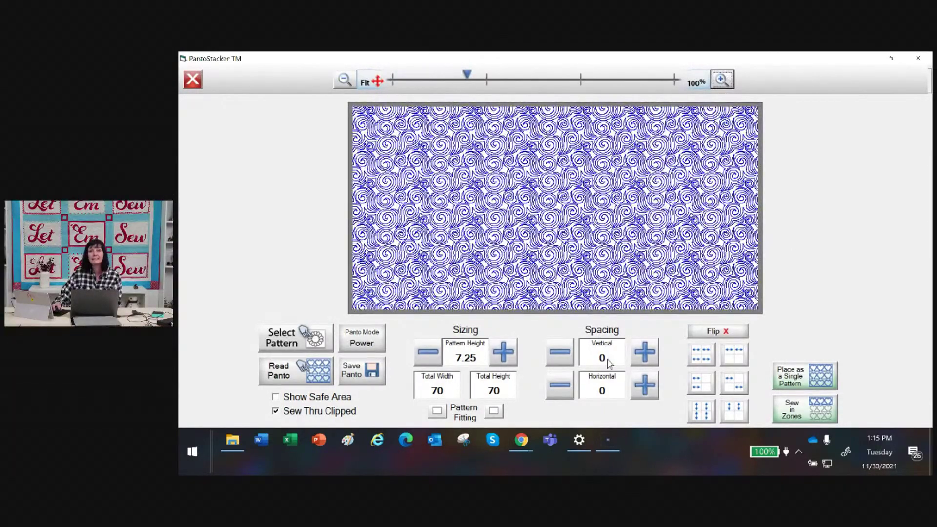
left_click(645, 353)
left_click(645, 353)
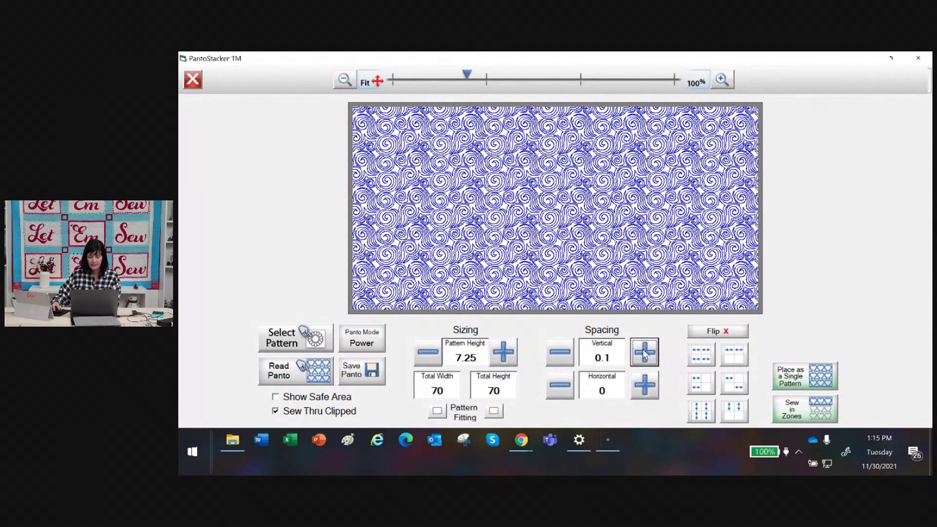
left_click(644, 353)
left_click(645, 353)
left_click(644, 353)
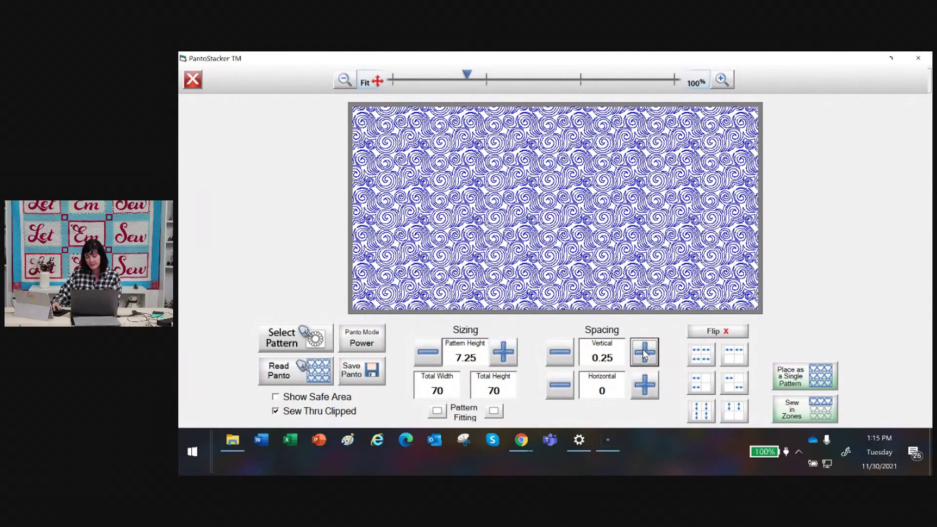
Increase the vertical spacing between the pattern rows to 0.6
left_click(644, 353)
left_click(645, 353)
left_click(645, 353)
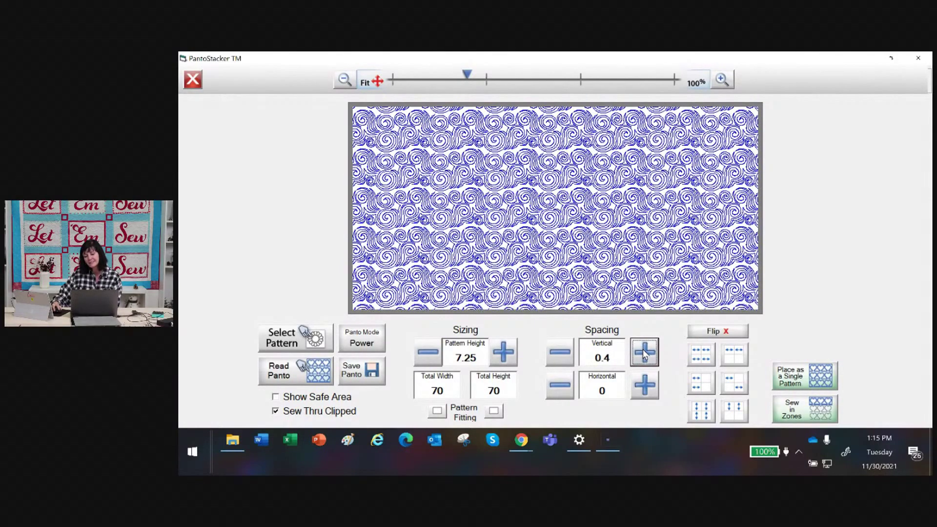
left_click(644, 353)
left_click(644, 353)
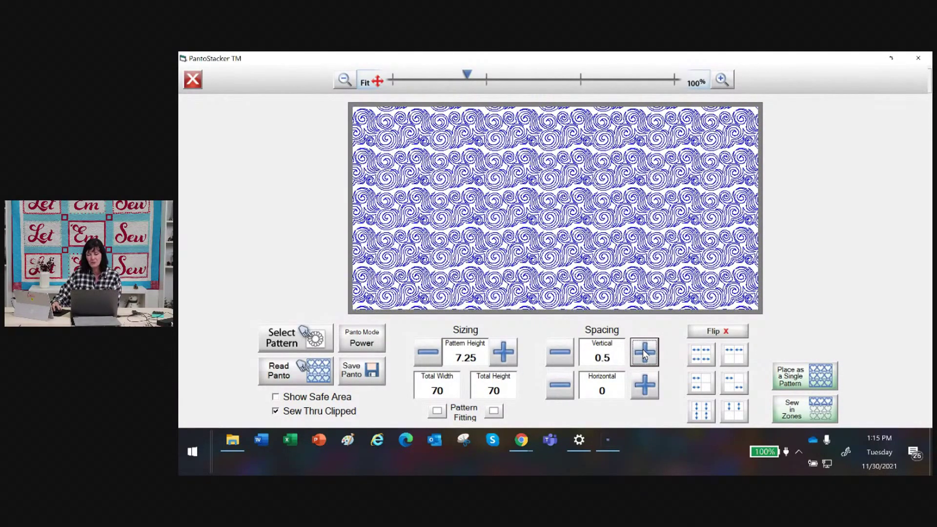
left_click(644, 353)
left_click(644, 353)
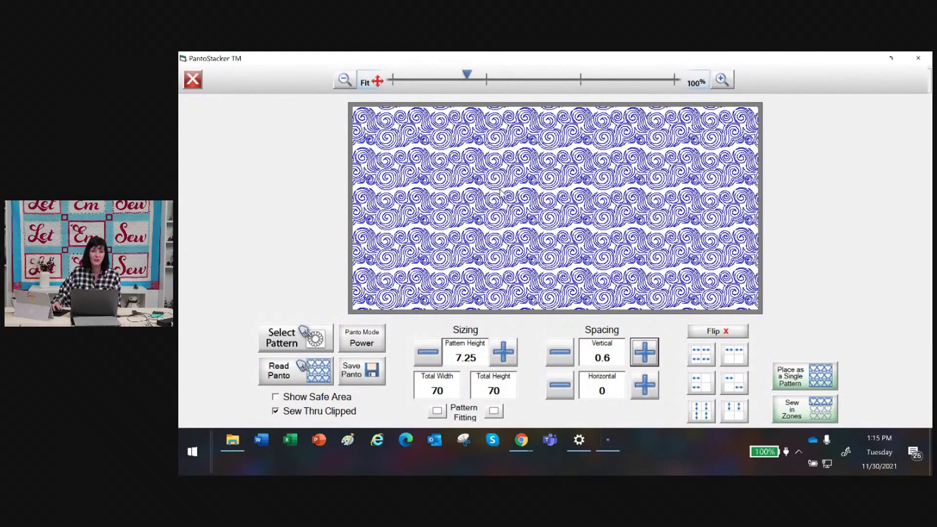
Reduce the vertical spacing between the pattern rows to -0.8 so the rows overlap
left_click(559, 355)
left_click(559, 355)
left_click(559, 355)
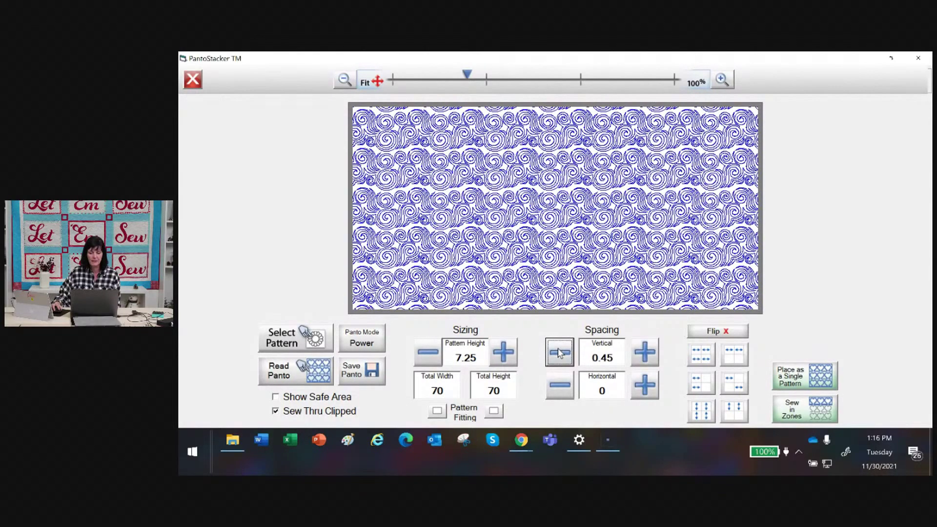
left_click(559, 354)
left_click(559, 353)
left_click(559, 353)
left_click(559, 353)
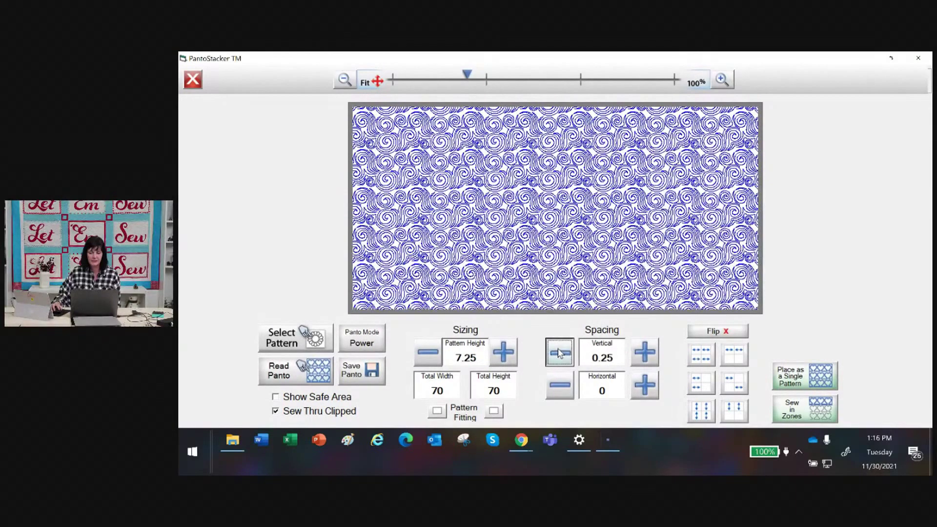
left_click(559, 353)
left_click(559, 353)
left_click(559, 353)
left_click(559, 353)
left_click(559, 353)
left_click(559, 353)
left_click(559, 354)
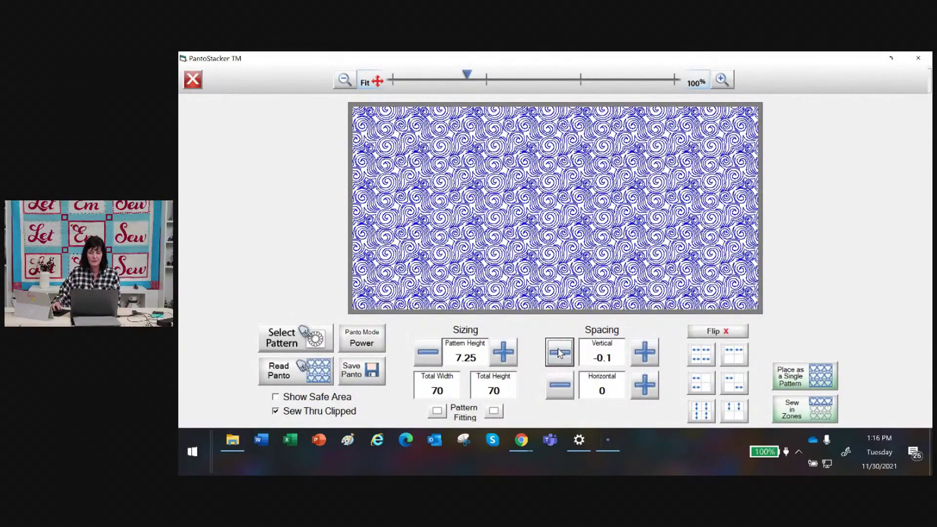
left_click(559, 353)
left_click(559, 353)
left_click(559, 353)
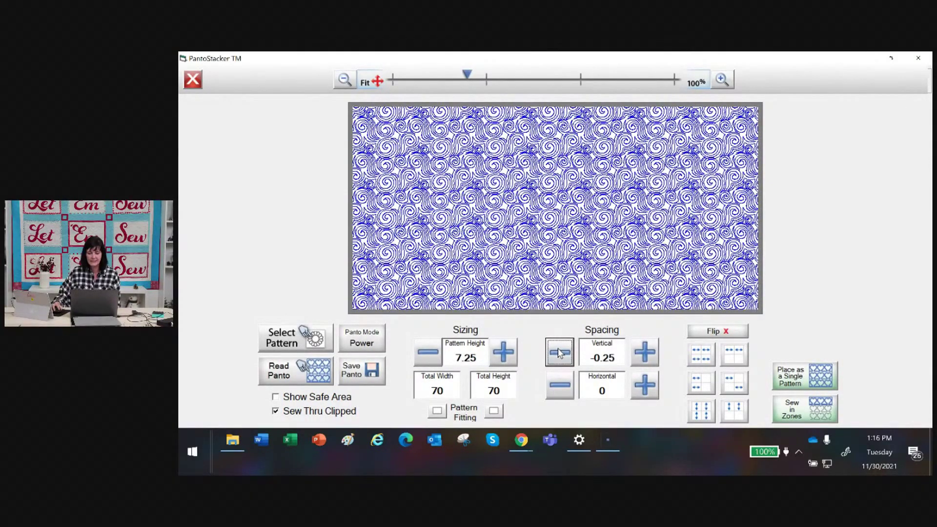
left_click(559, 353)
left_click(559, 353)
left_click(559, 353)
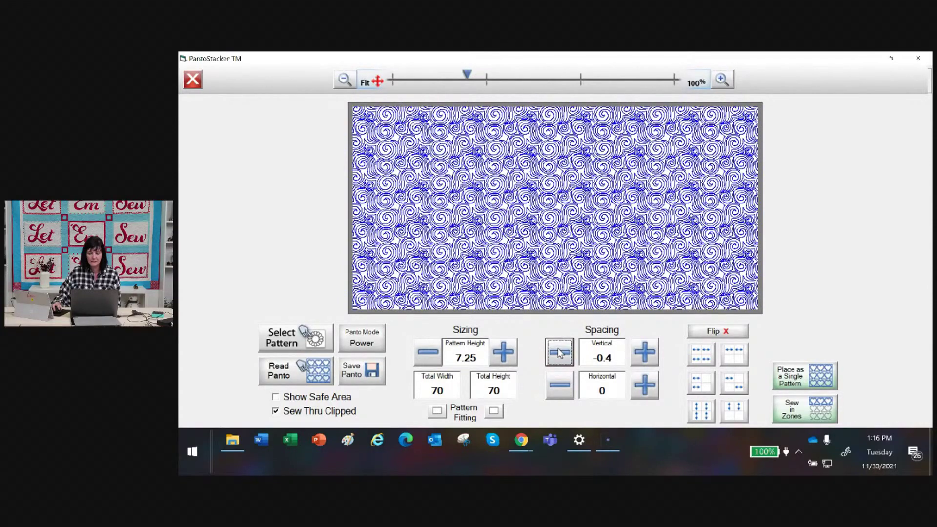
left_click(559, 353)
left_click(559, 353)
left_click(559, 353)
left_click(559, 353)
left_click(559, 353)
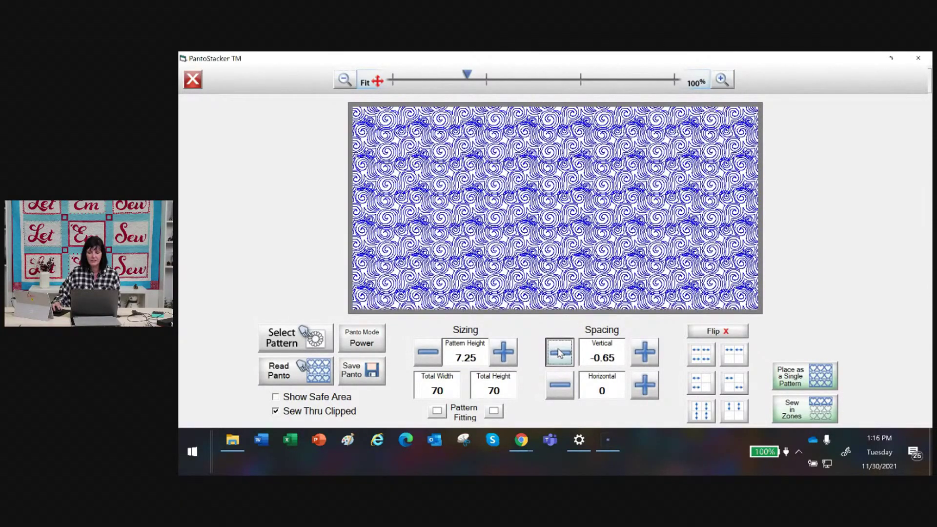
left_click(559, 353)
left_click(559, 353)
left_click(559, 353)
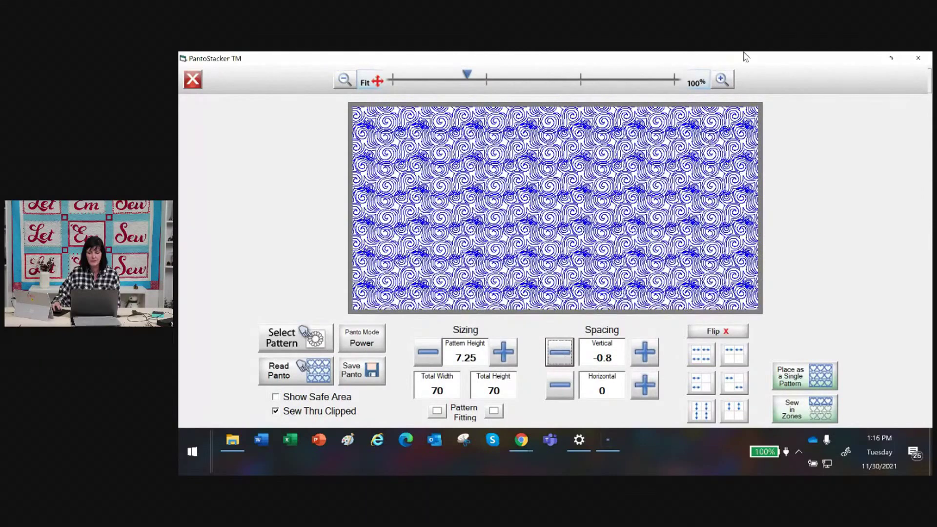
Reduce the vertical spacing further to -0.95 while viewing the overlapping rows enlarged
left_click(721, 80)
left_click(722, 80)
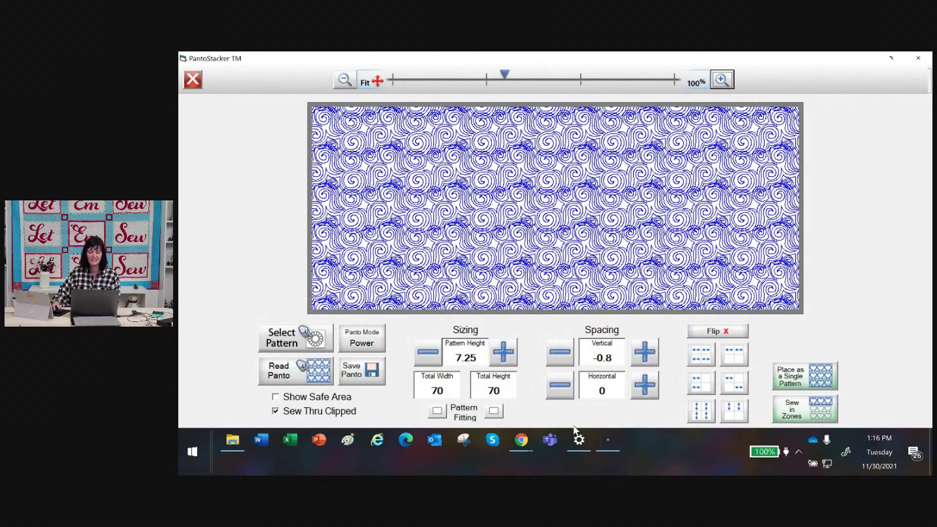
left_click(562, 357)
left_click(562, 357)
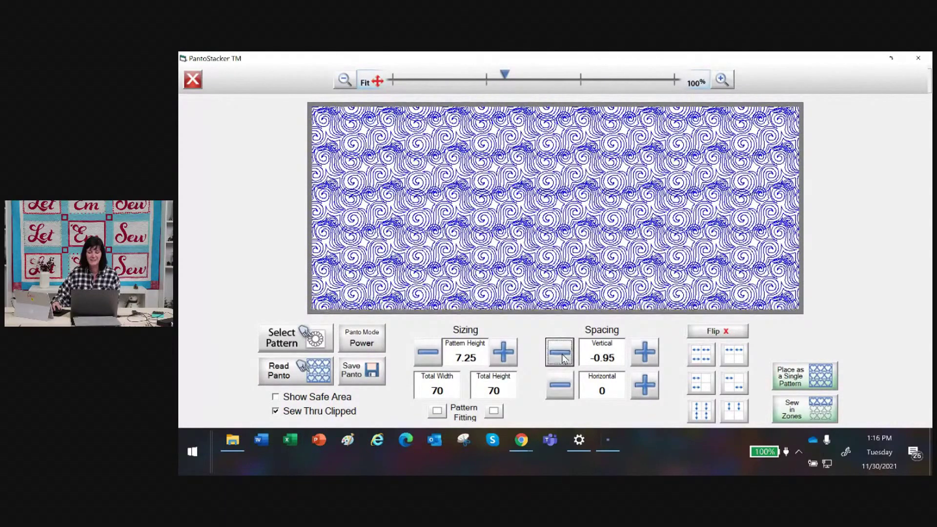
Set the vertical spacing between the pattern rows back to 0
left_click(643, 355)
left_click(644, 352)
left_click(644, 352)
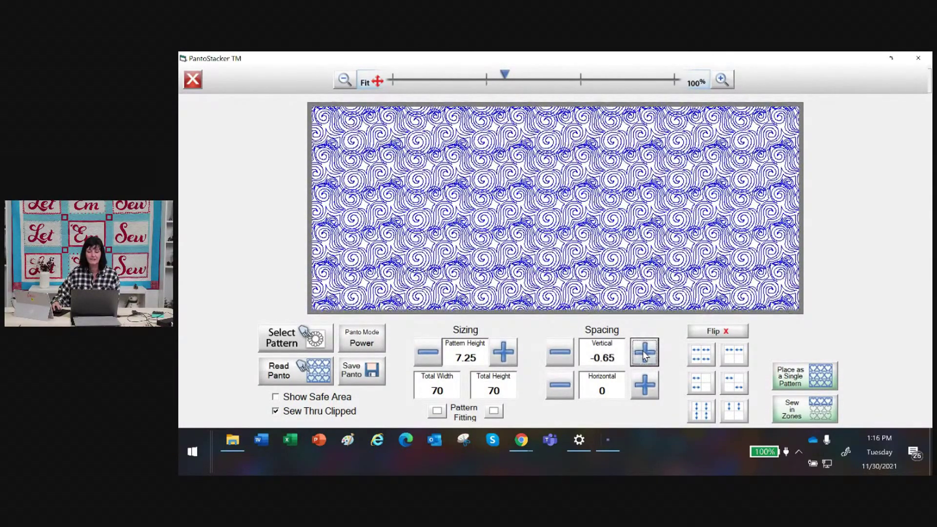
left_click(644, 353)
left_click(644, 352)
left_click(644, 353)
left_click(644, 353)
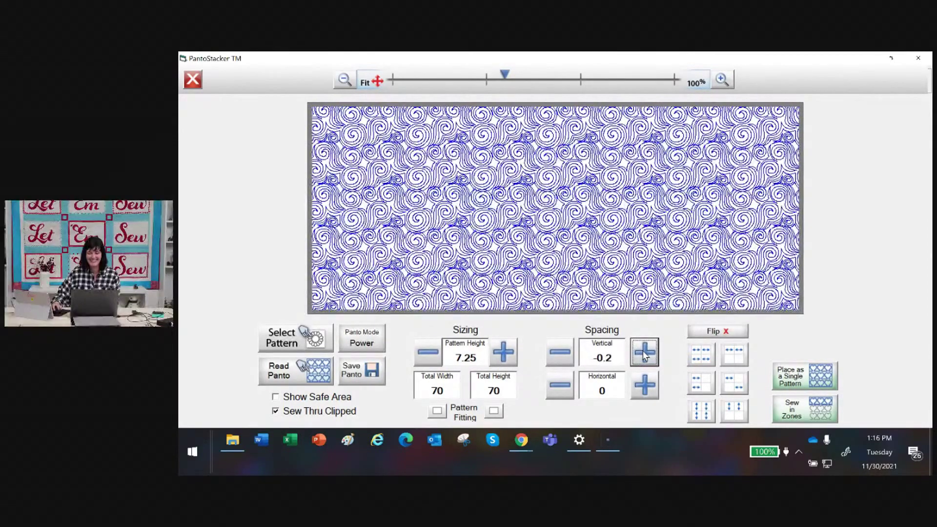
left_click(644, 353)
left_click(644, 353)
left_click(644, 353)
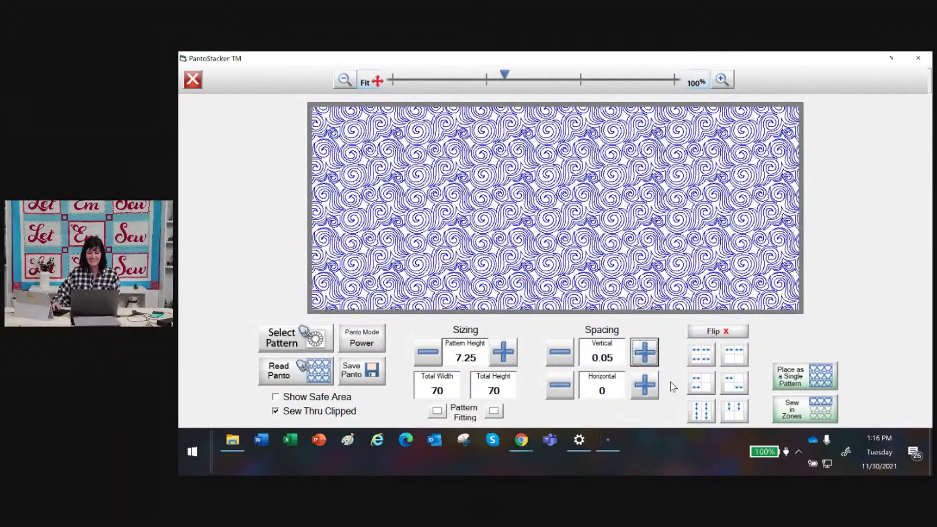
left_click(567, 357)
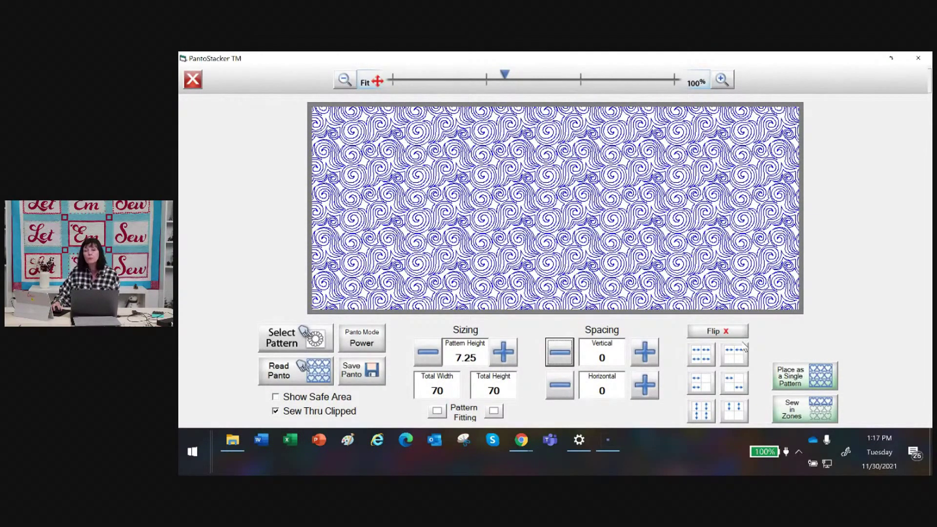
Try each of the six horizontal and vertical flip arrangements on the spiral rows, and clear all flips
left_click(706, 356)
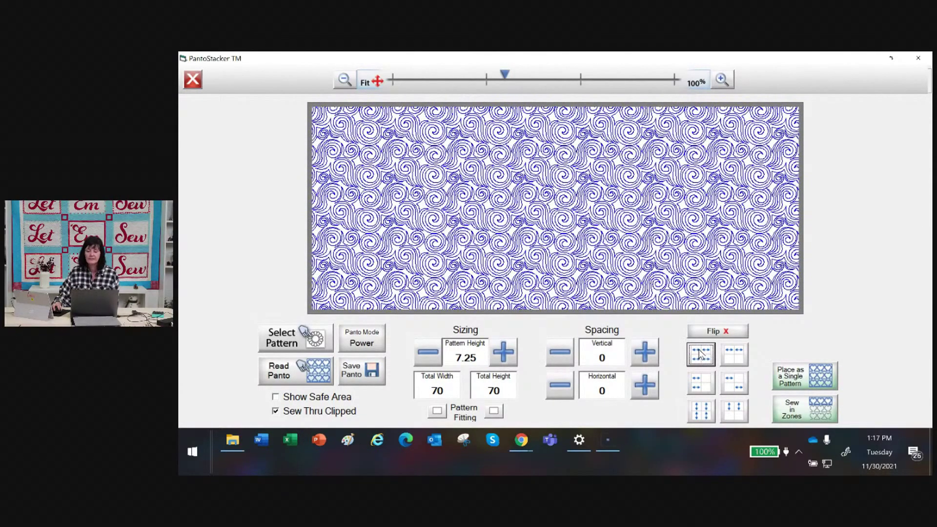
left_click(740, 357)
left_click(740, 359)
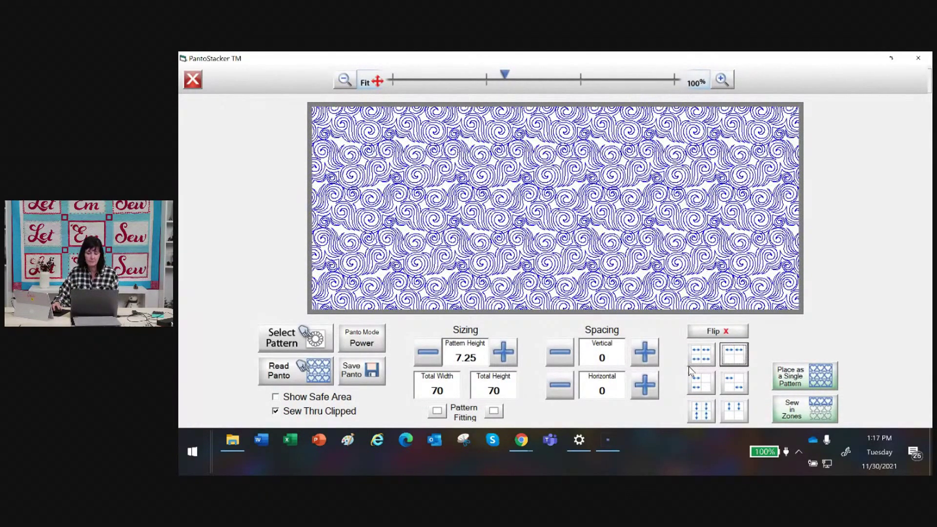
left_click(696, 382)
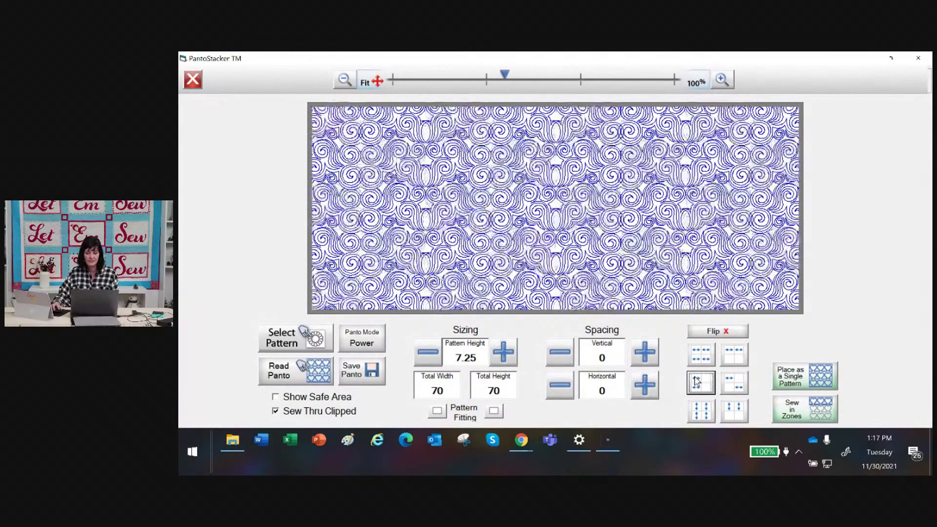
left_click(732, 389)
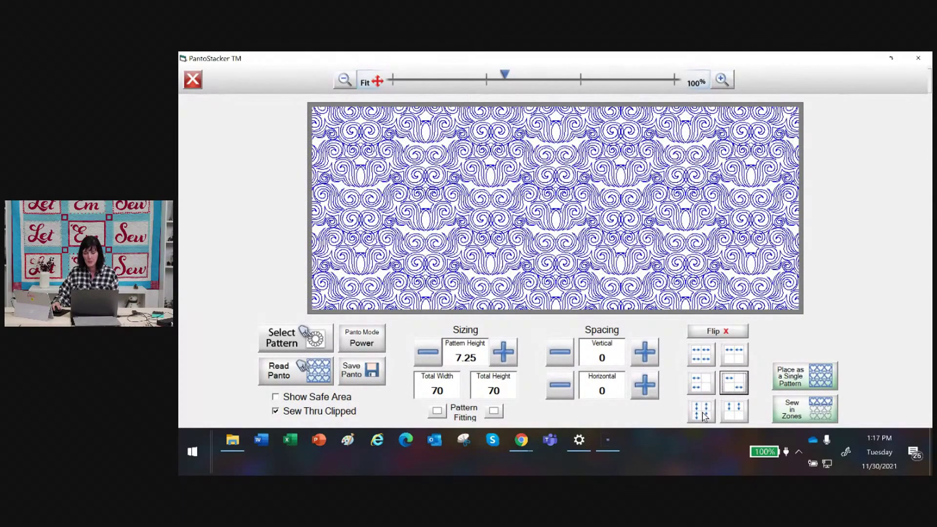
left_click(703, 413)
left_click(733, 411)
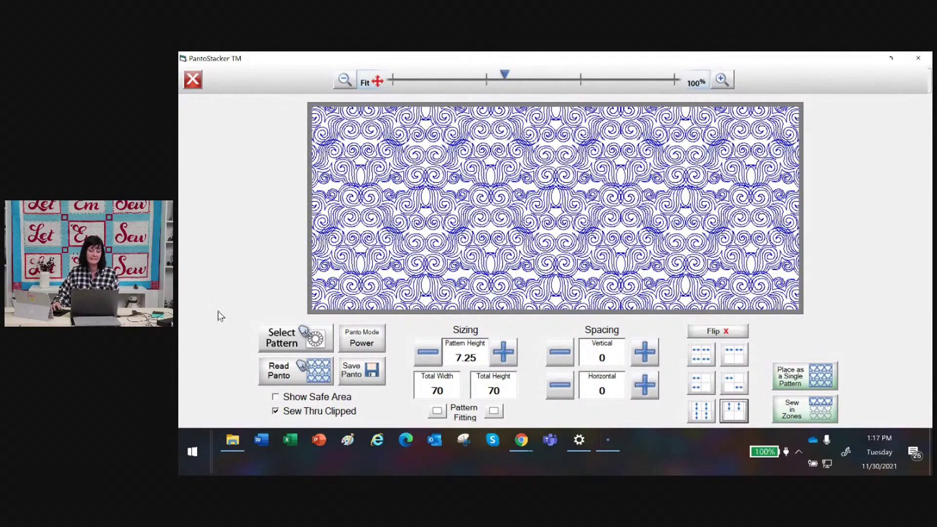
left_click(727, 332)
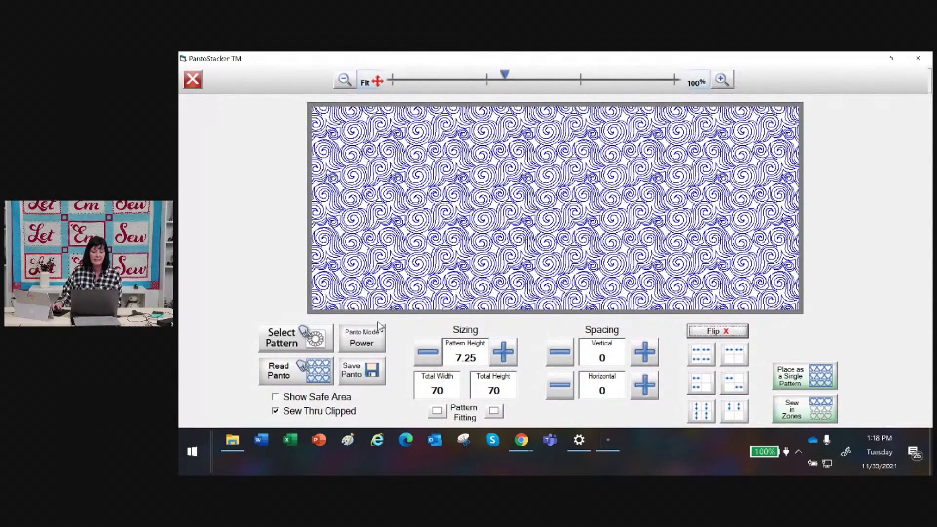
Show the safe area outline over the quilt design and hide it again
left_click(275, 398)
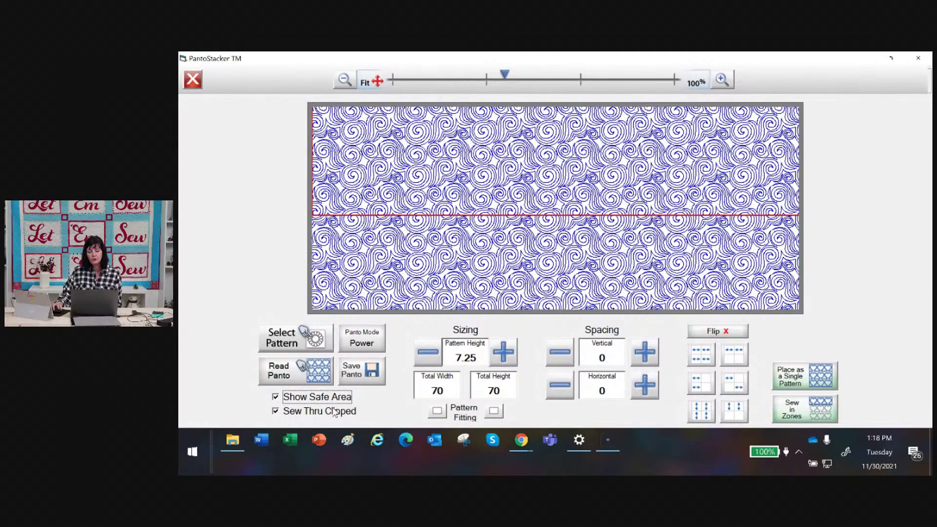
left_click(276, 397)
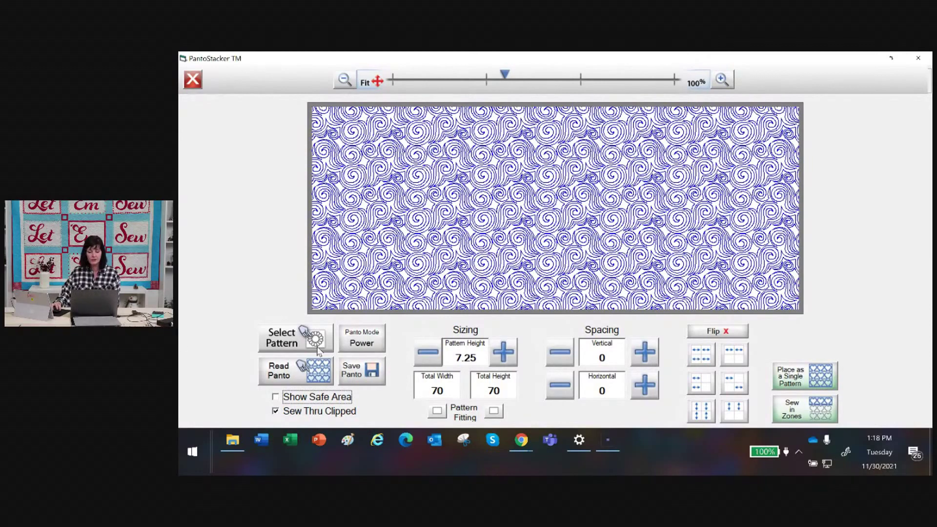
Fit the pattern to the total width, switch to fitting the total height for a pattern height of 7, and turn pattern fitting off
left_click(437, 413)
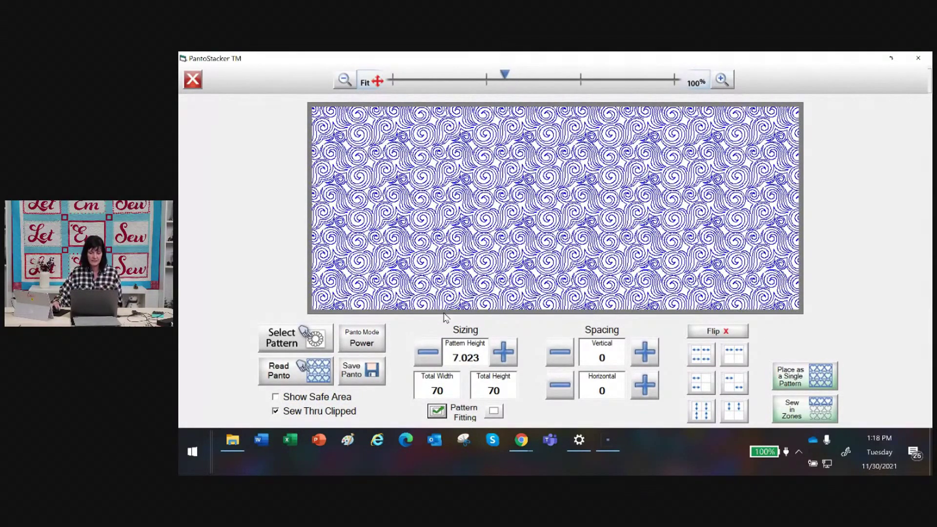
left_click(494, 413)
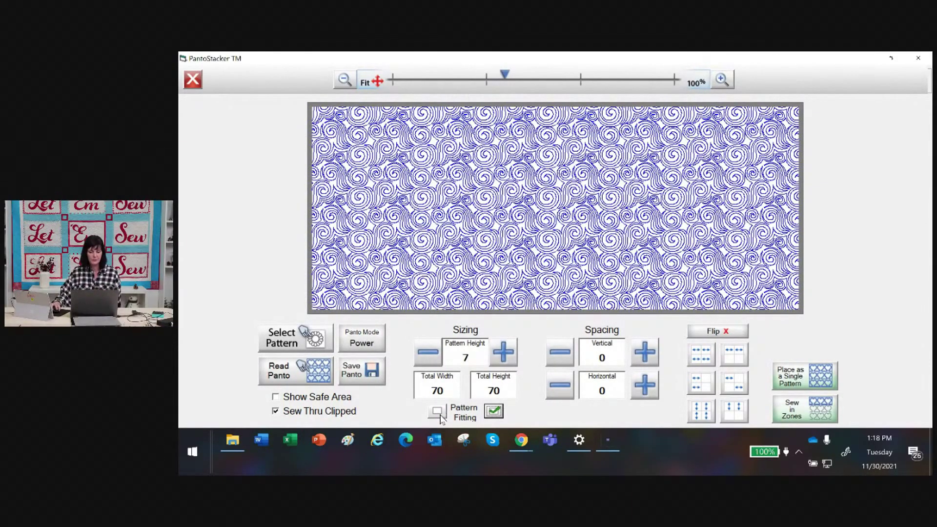
left_click(500, 414)
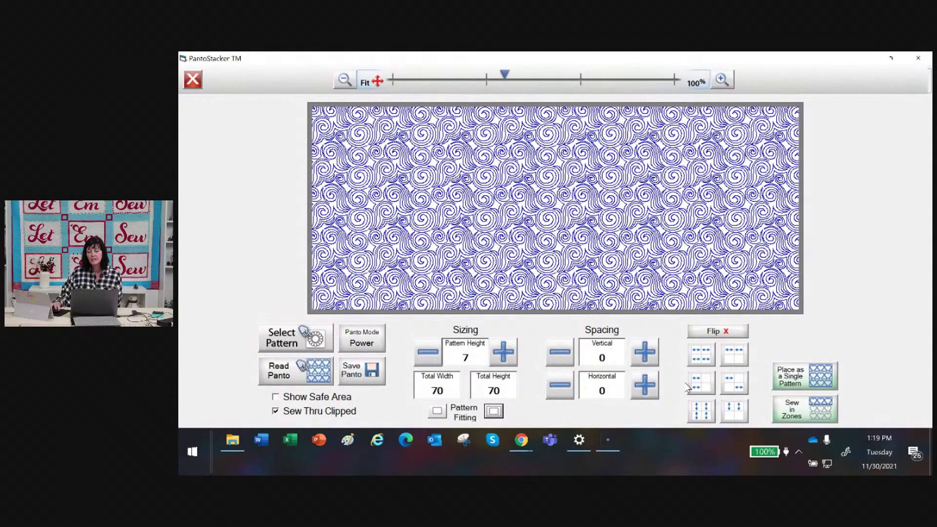
Place the panto as a single pattern, accept the resizing to the safe area, and close Pattern Placement to return to PantoStacker
left_click(801, 387)
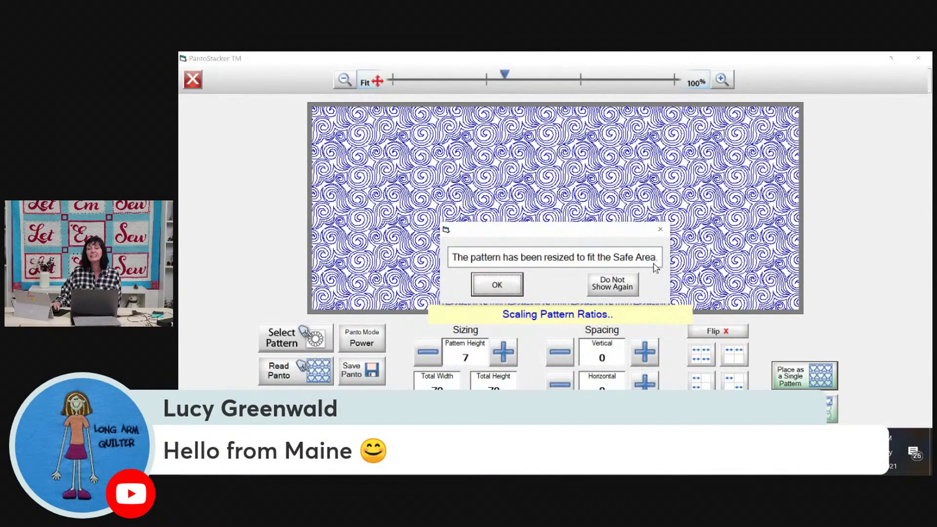
left_click(499, 290)
left_click(358, 372)
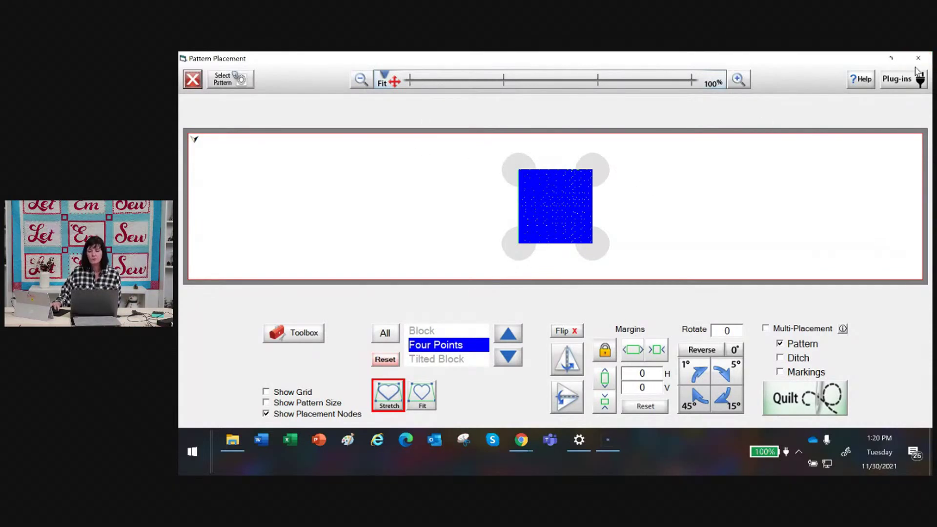
left_click(194, 79)
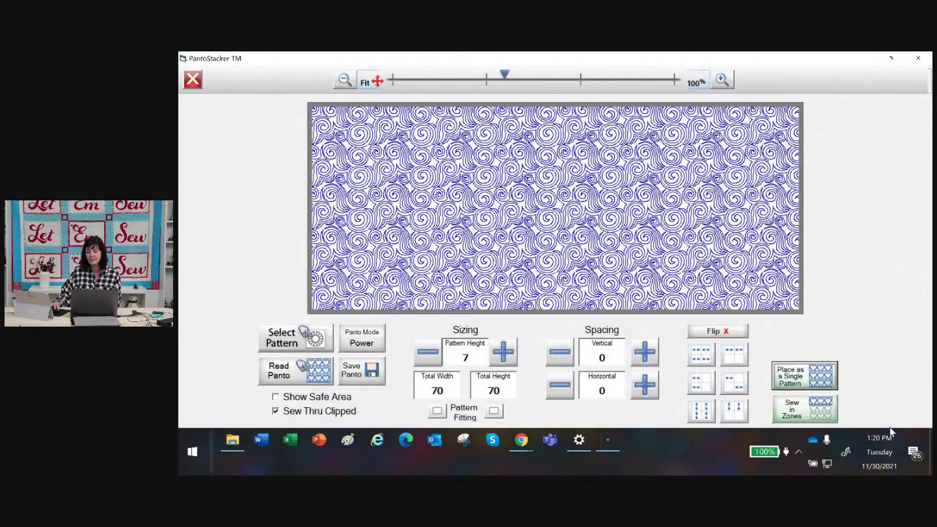
Send the panto to sewing in zones without saving the zone sewing session, and open the quilting settings
left_click(785, 415)
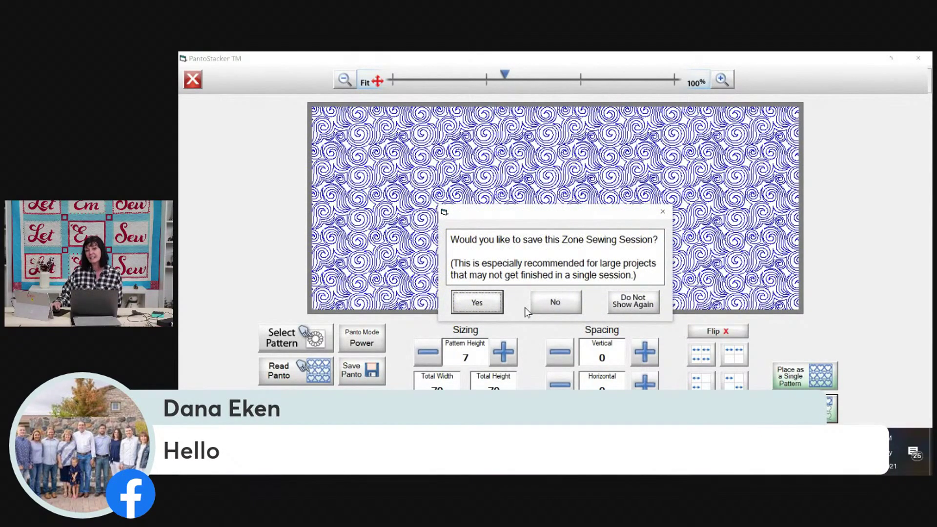
left_click(575, 304)
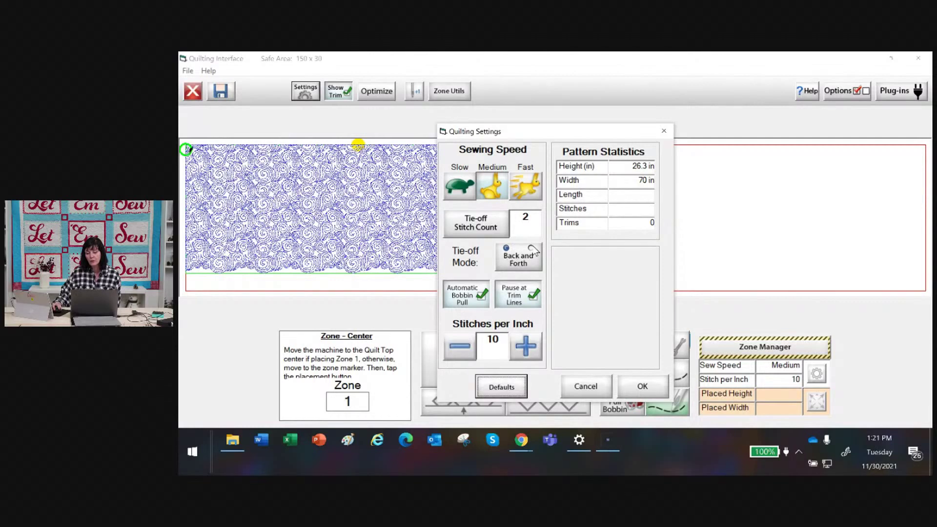
Try the Micro Stitch tie-off mode, return it to Back and Forth, and set the stitches per inch to 13
left_click(531, 250)
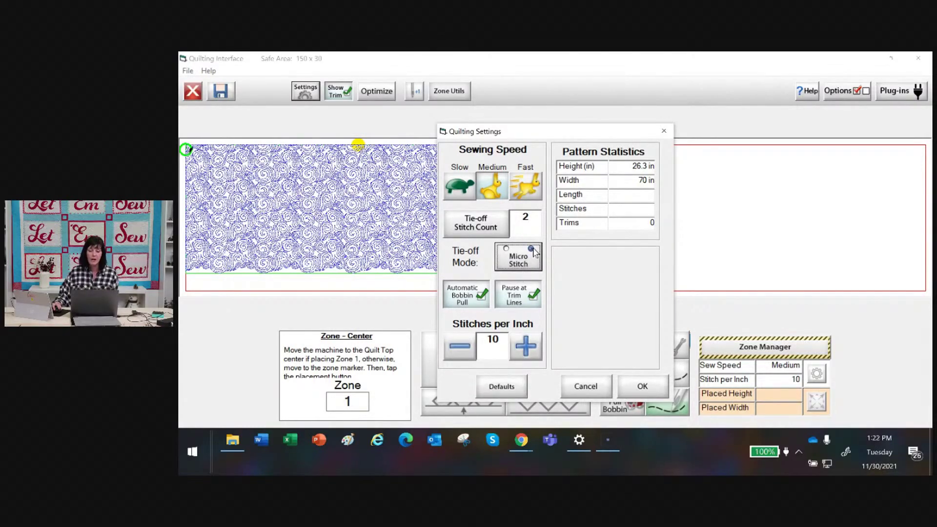
left_click(506, 248)
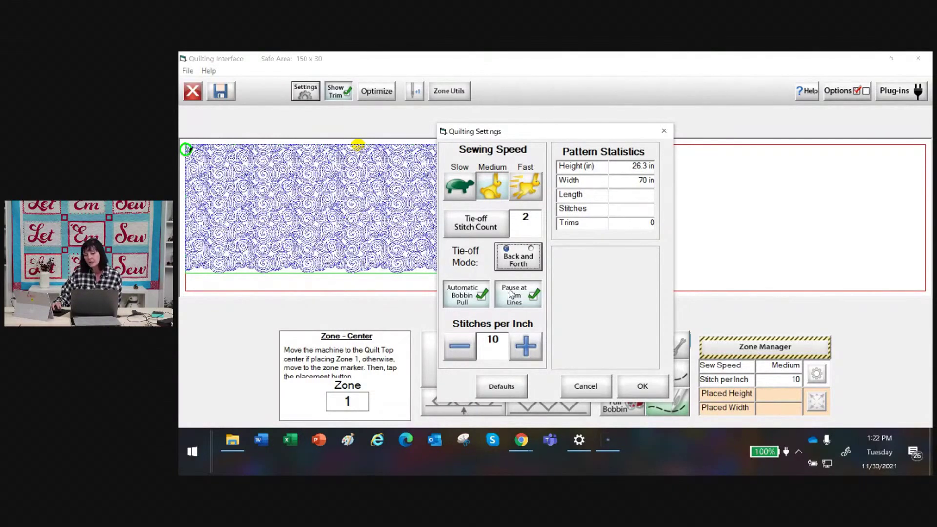
left_click(525, 346)
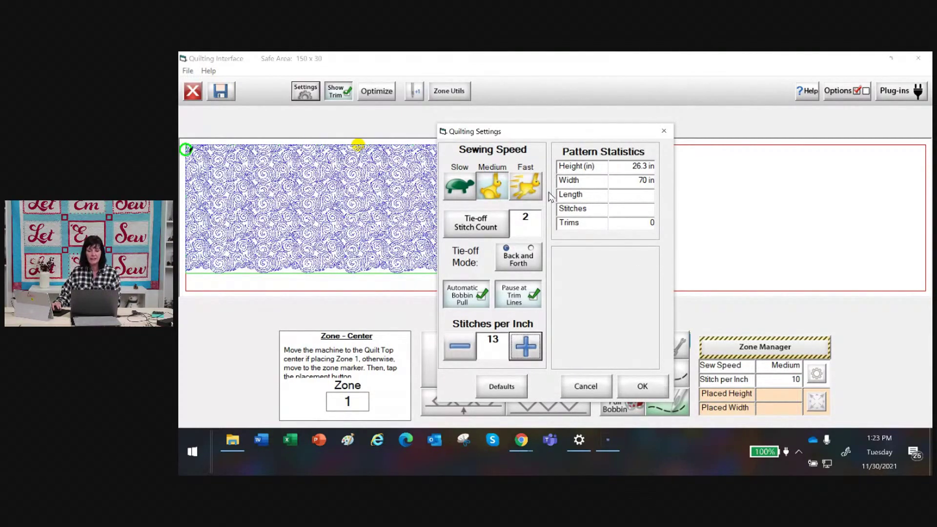
left_click(642, 385)
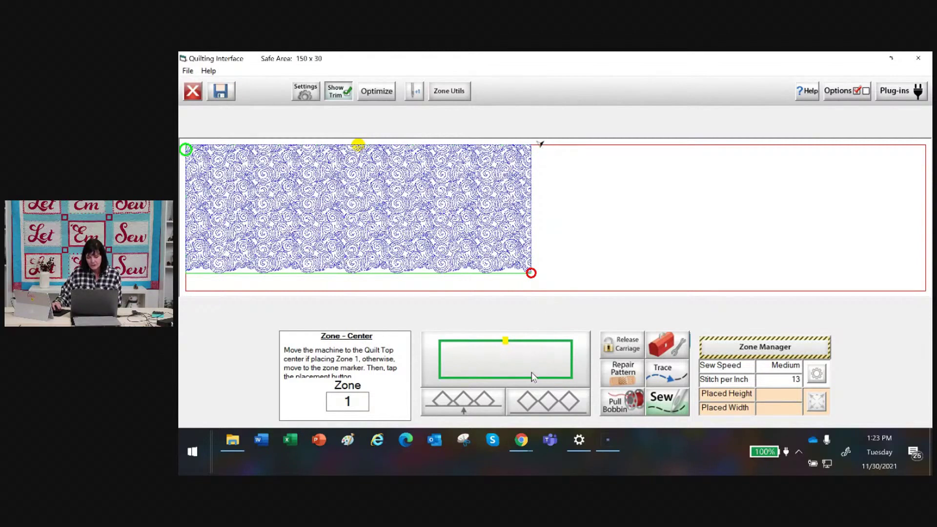
Place zone 1 by its center point, re-placing it until it lies inside the safe area, and sew the zone
left_click(508, 348)
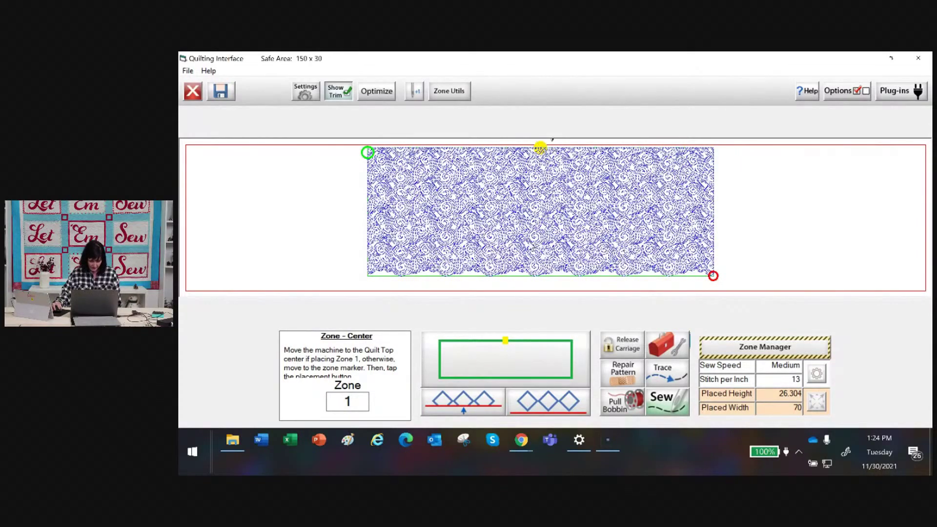
left_click(509, 344)
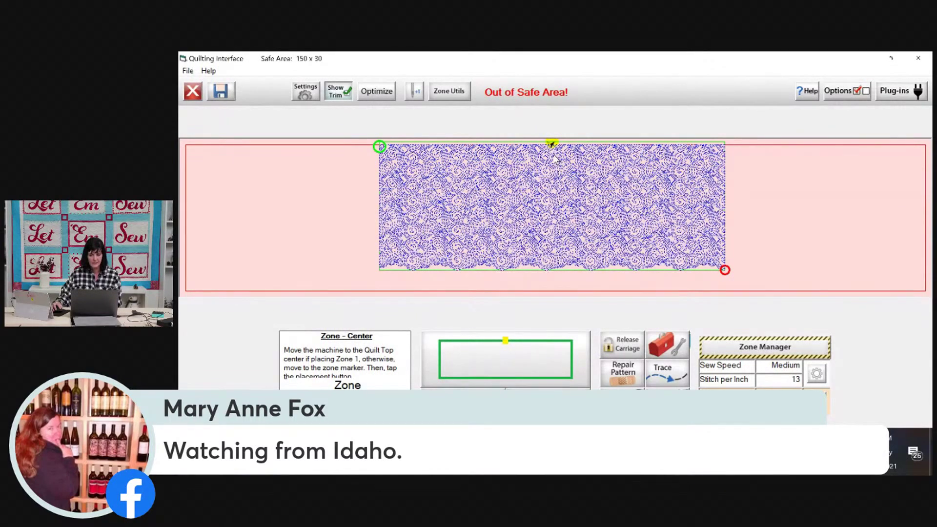
left_click(507, 344)
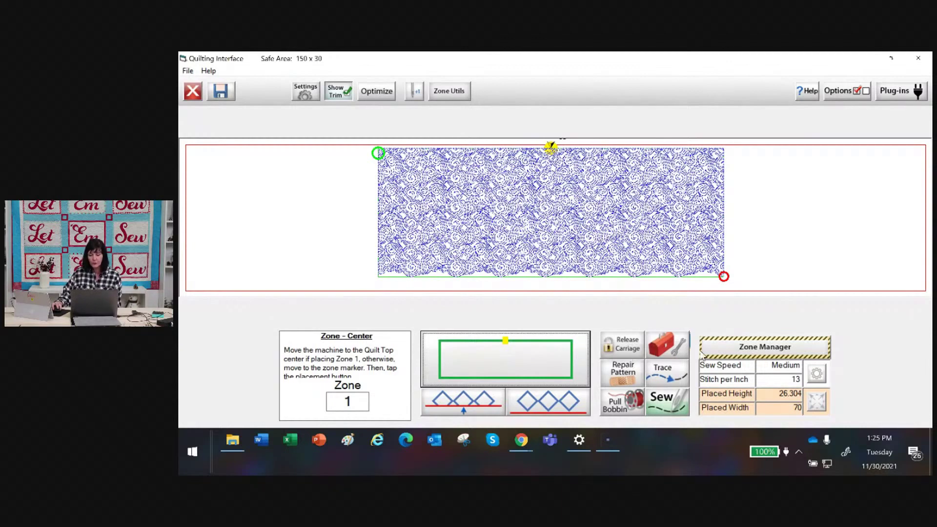
left_click(662, 406)
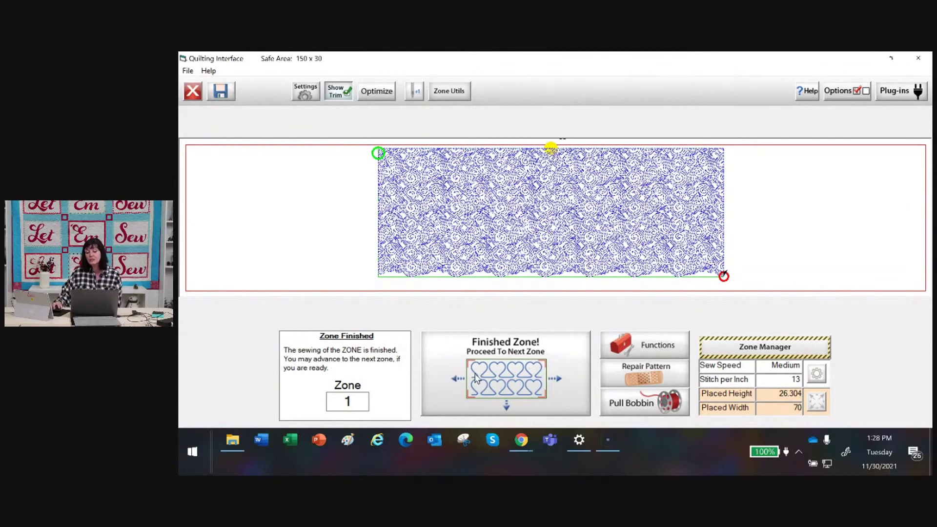
Finish zone 1, mark the next zone with a single stitch at 2A, and confirm that all zone markers are placed
left_click(503, 381)
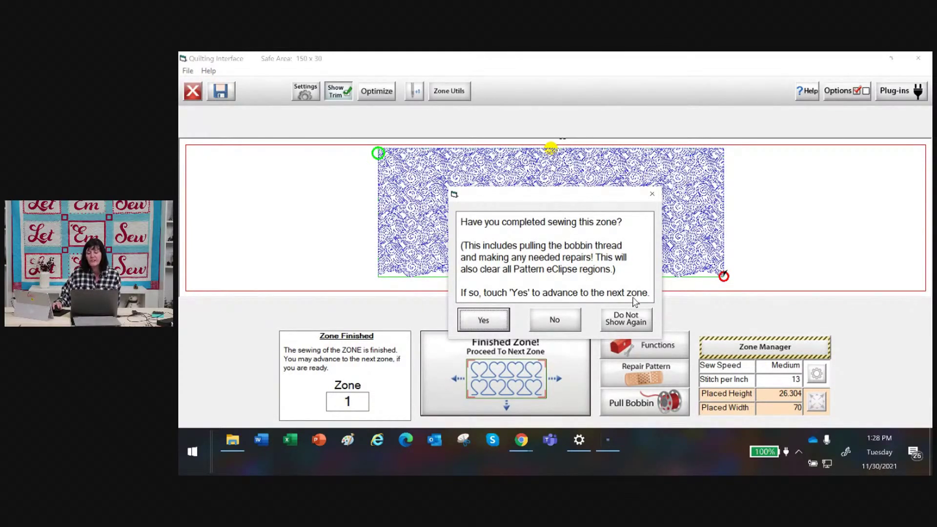
left_click(483, 322)
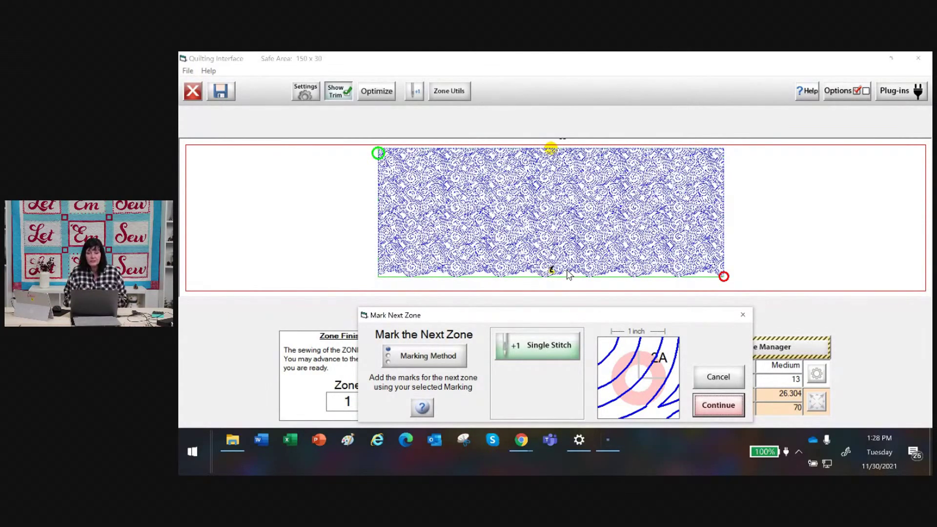
left_click(535, 351)
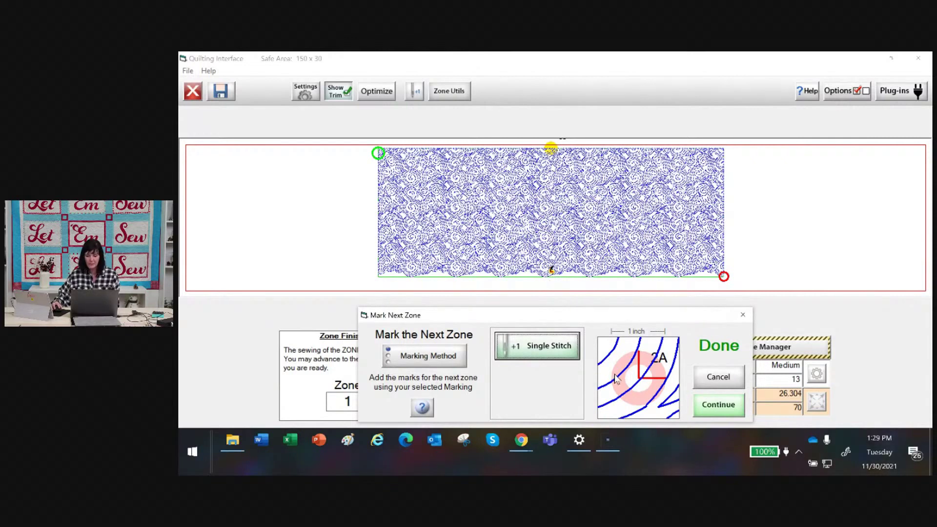
left_click(717, 414)
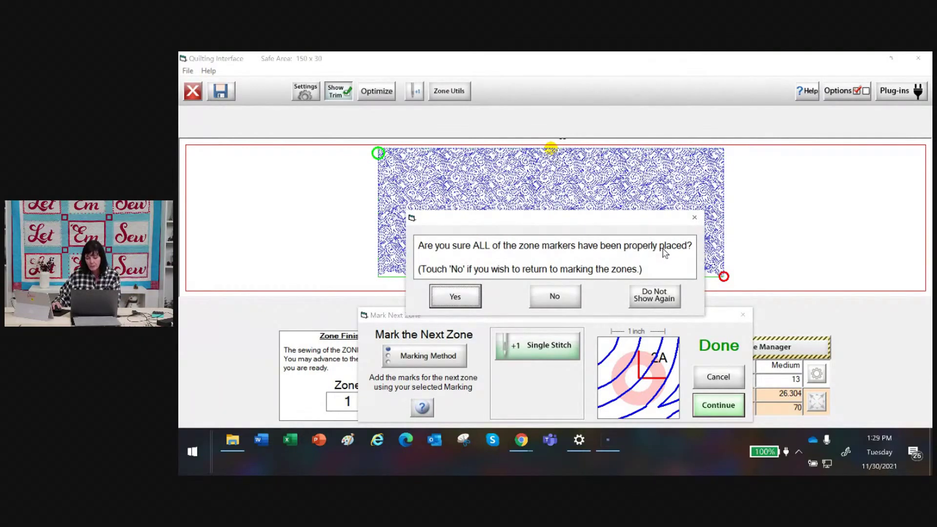
left_click(468, 300)
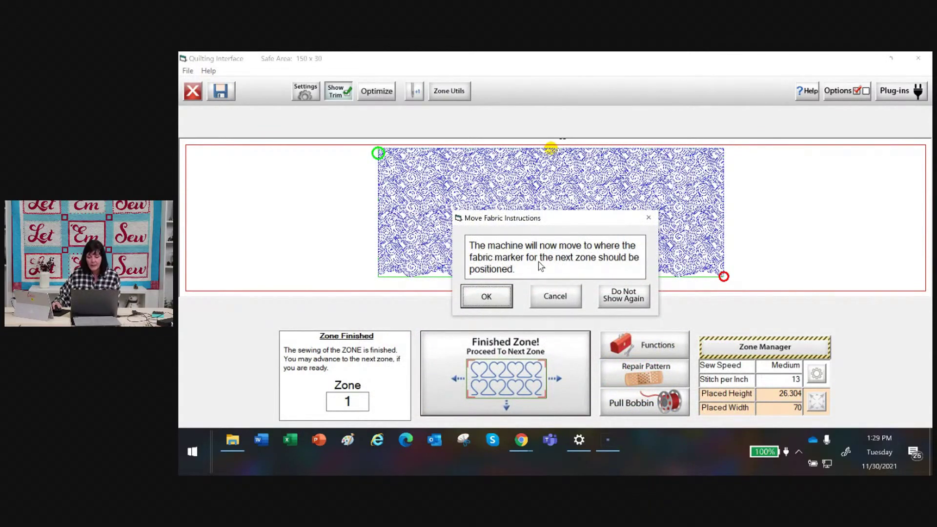
Accept the instructions for moving the fabric to marker 2A and place the zone 2 pattern by its center point
left_click(486, 299)
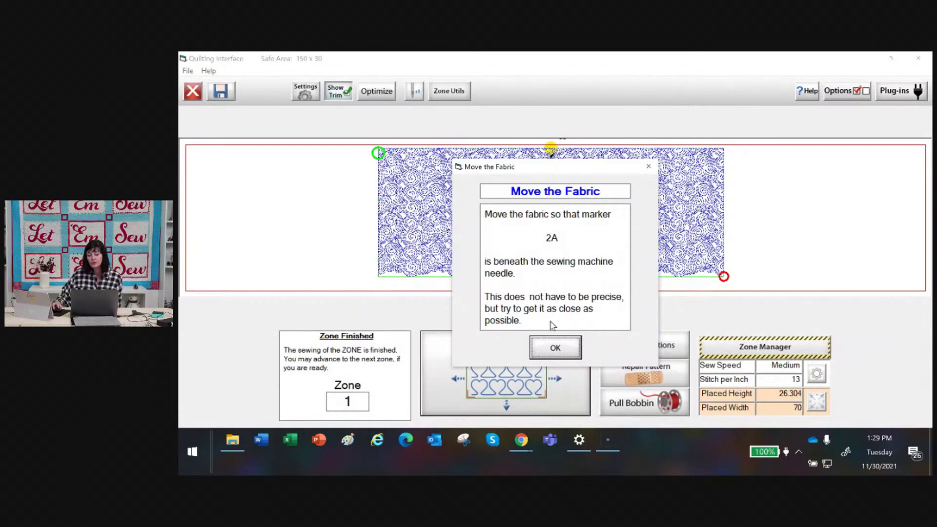
left_click(560, 349)
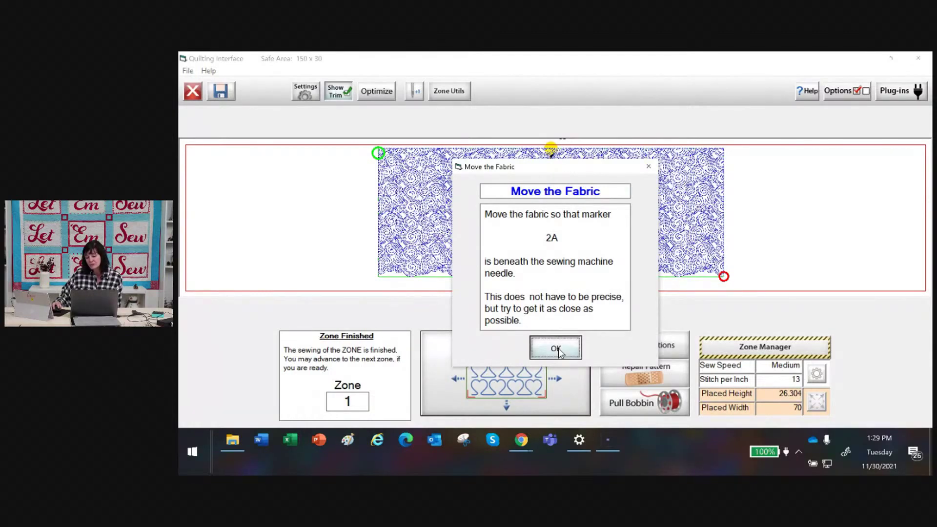
left_click(560, 321)
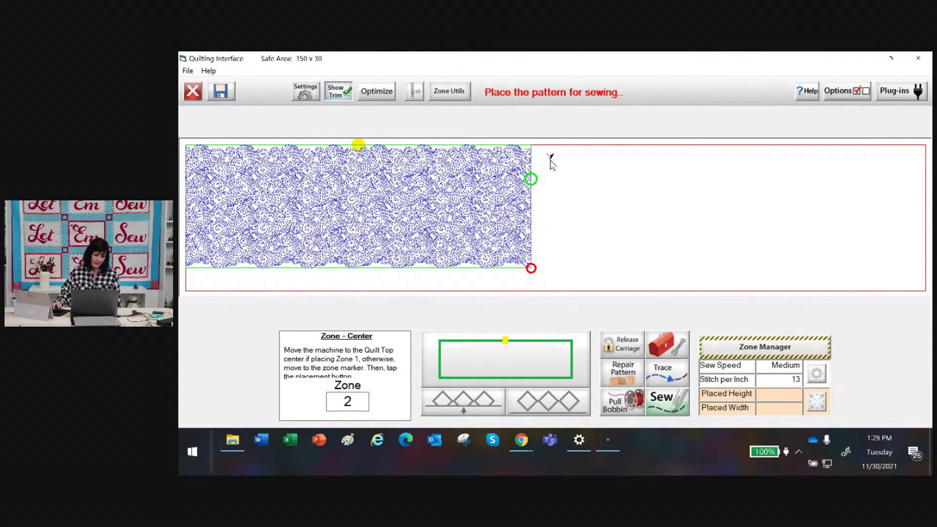
left_click(506, 357)
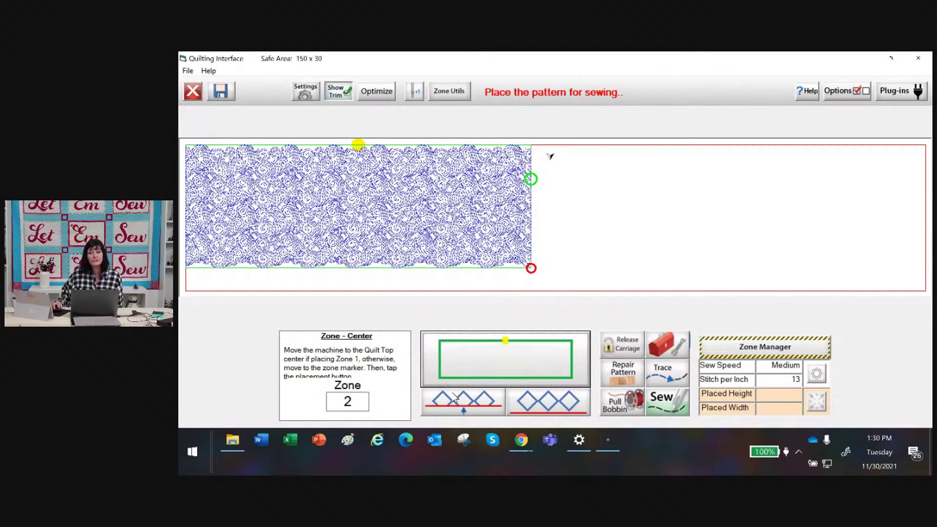
left_click(454, 397)
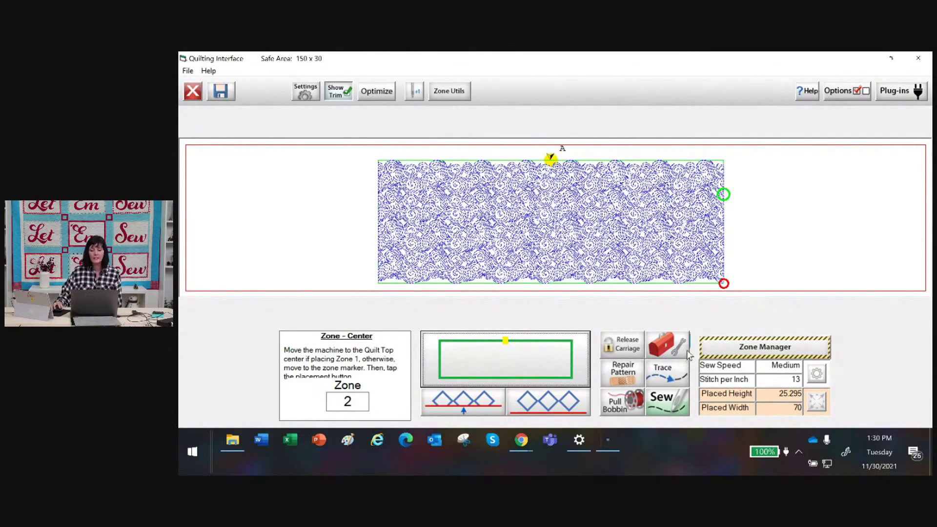
In the Zone Manager, set zone placement to 4 Point, start position to Sew from Left and back to Alternate, and sewing direction to Back and Forth
left_click(786, 352)
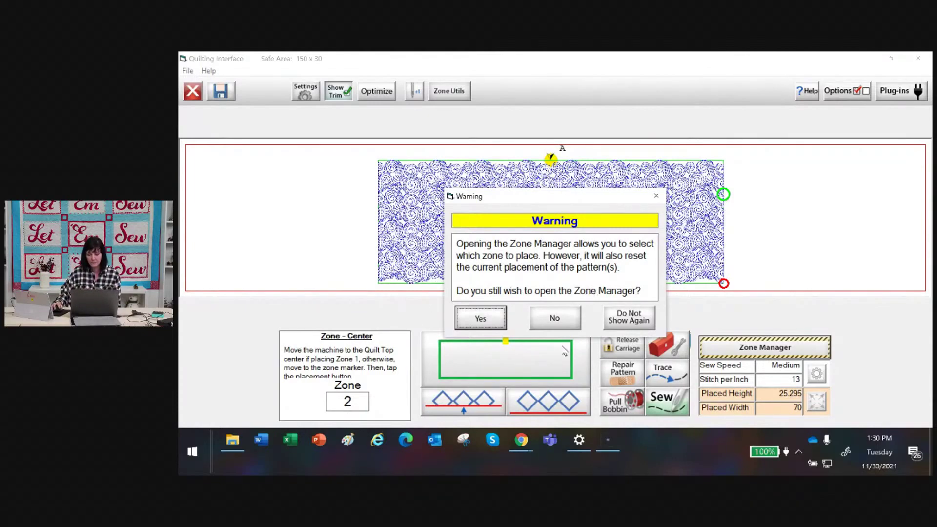
left_click(483, 318)
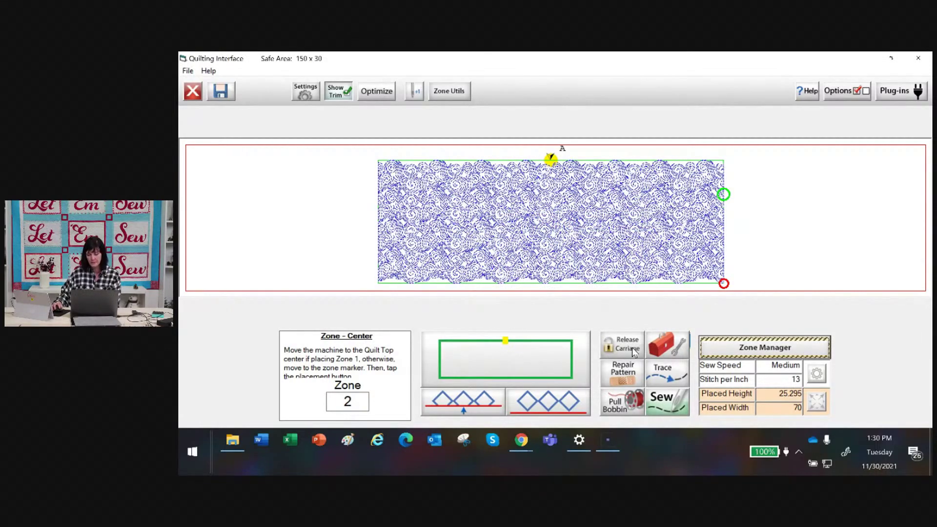
left_click(750, 352)
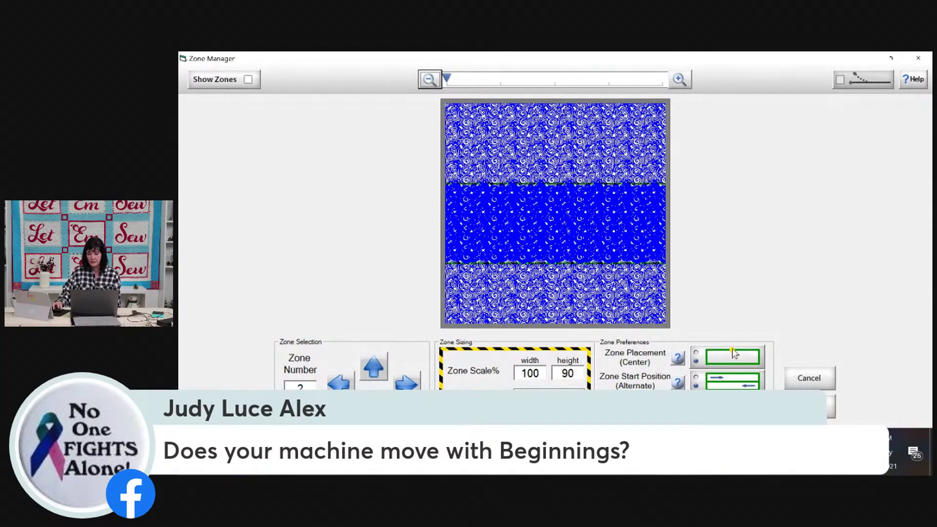
left_click(734, 361)
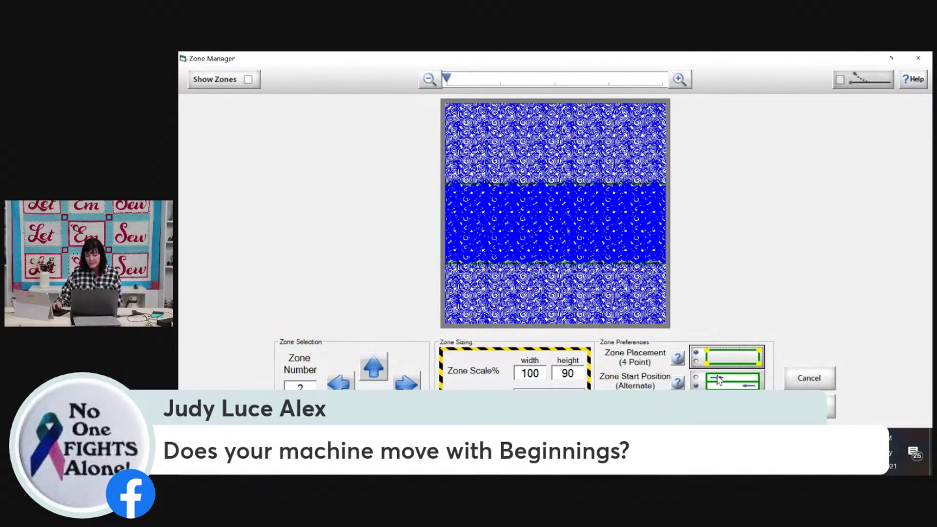
left_click(740, 386)
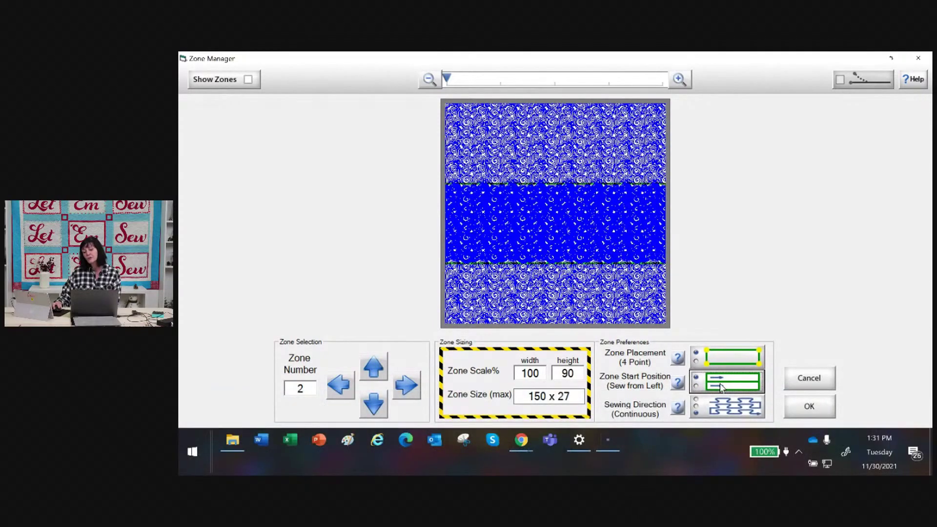
left_click(713, 389)
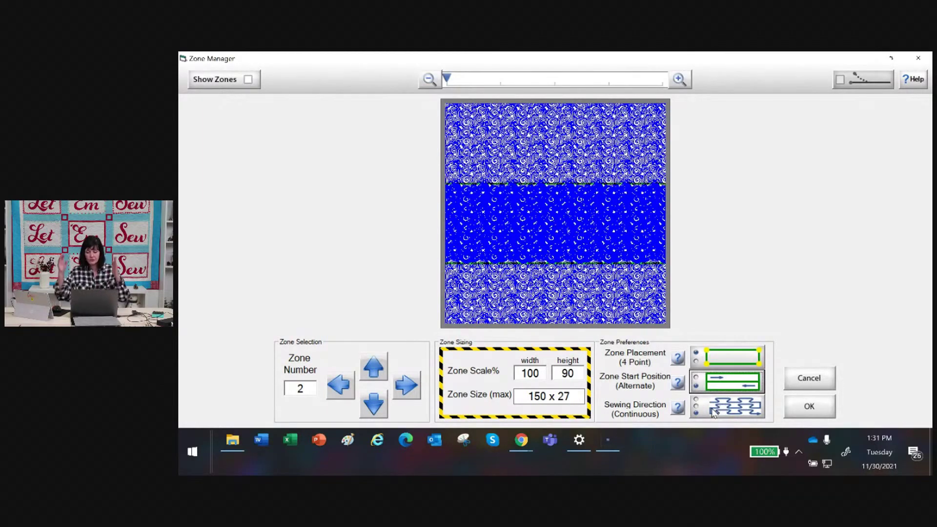
left_click(740, 412)
left_click(740, 412)
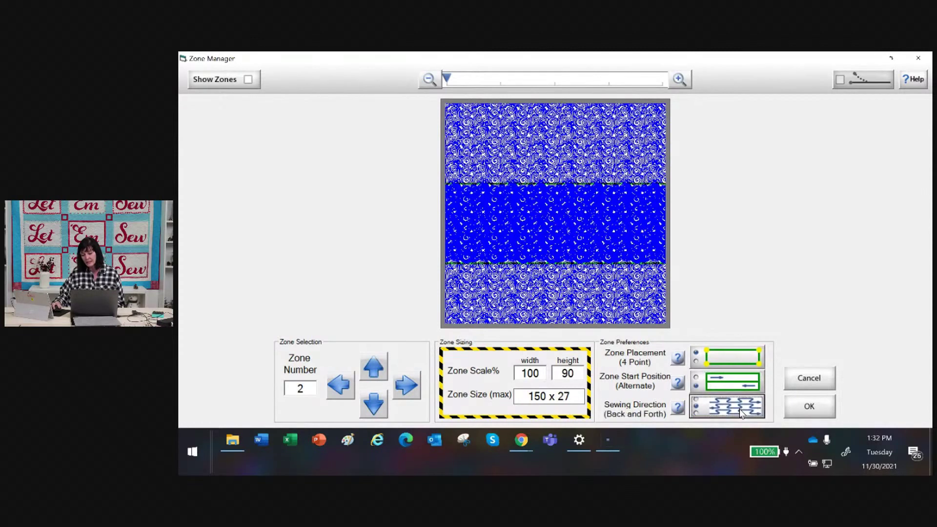
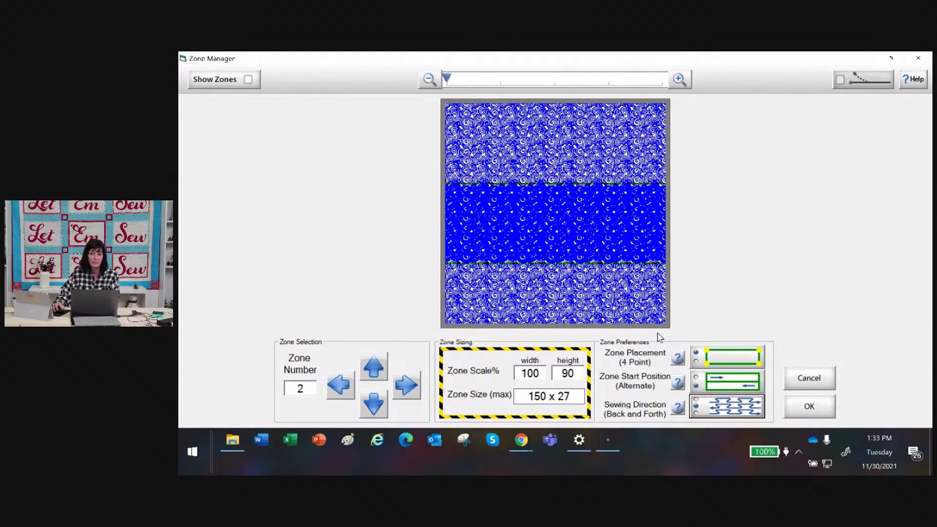
left_click(810, 407)
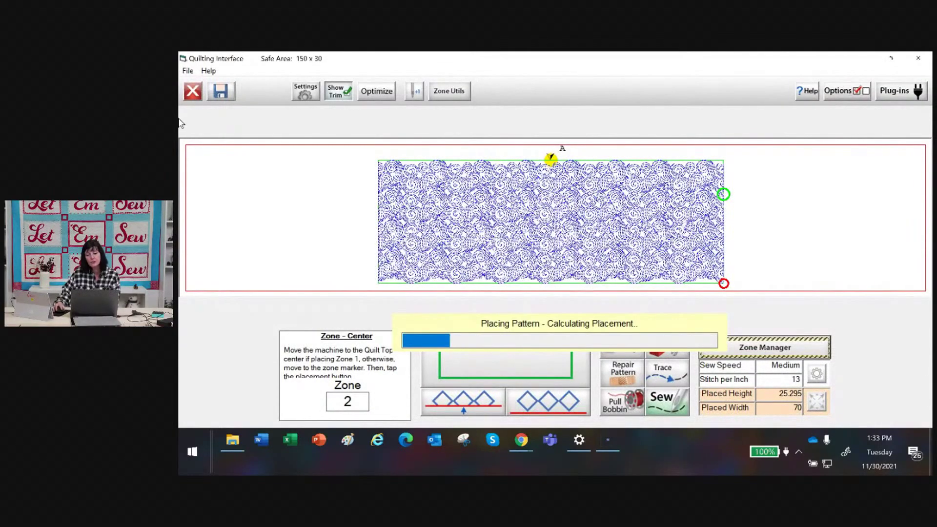
Dismiss the offer of guided fabric moving and leave the Quilting Interface to return to PantoStacker
left_click(191, 91)
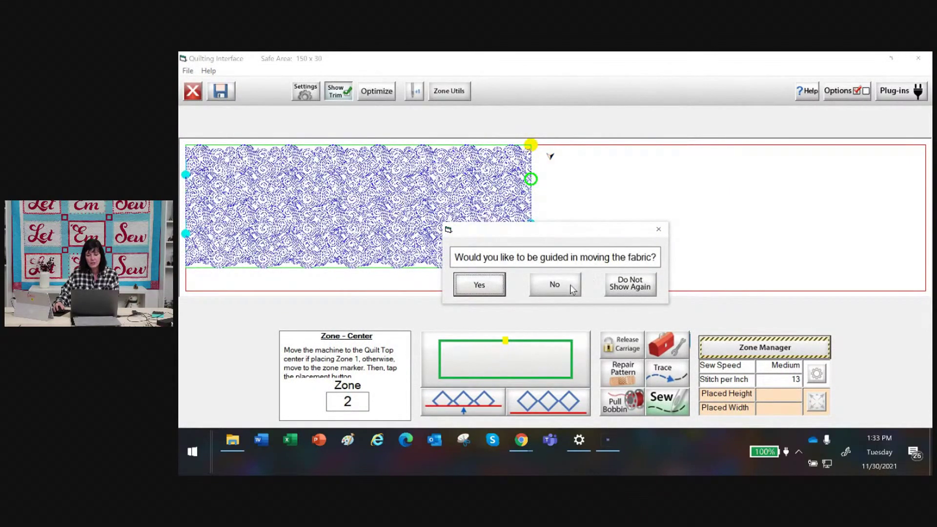
left_click(658, 229)
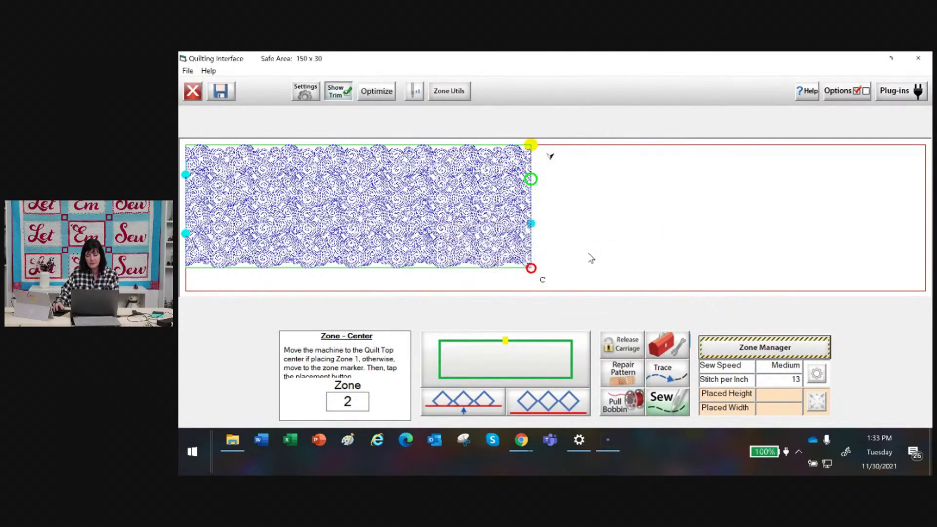
left_click(193, 91)
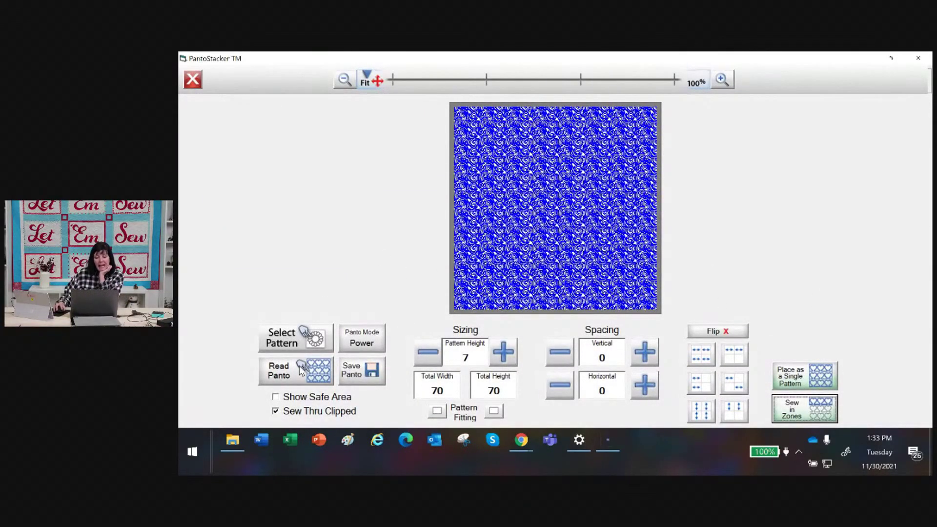
Switch the panto mode to EZ and load the continuous line pattern curves and spiral.gpf
left_click(361, 344)
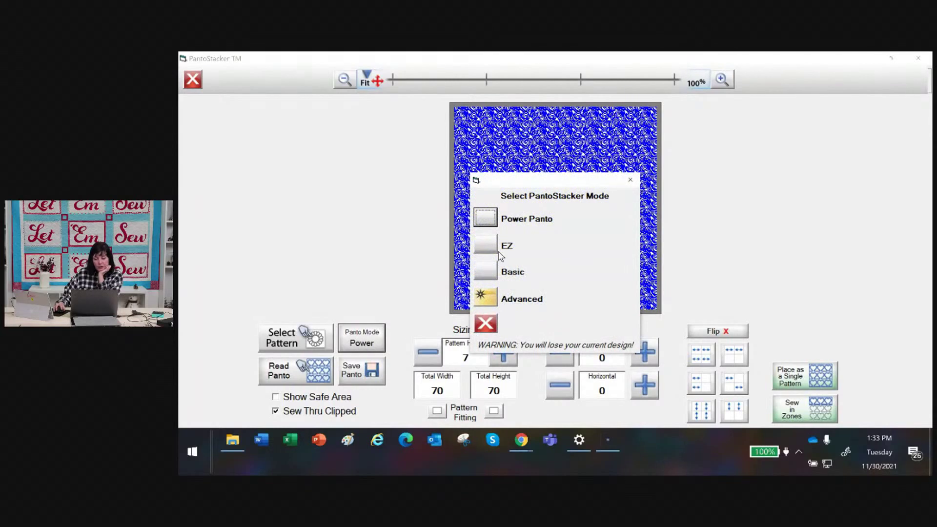
left_click(495, 246)
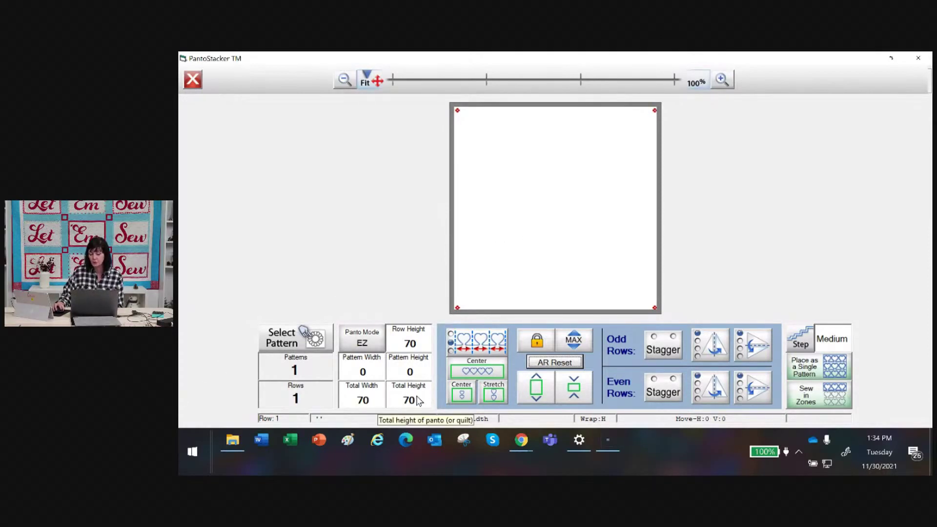
left_click(411, 369)
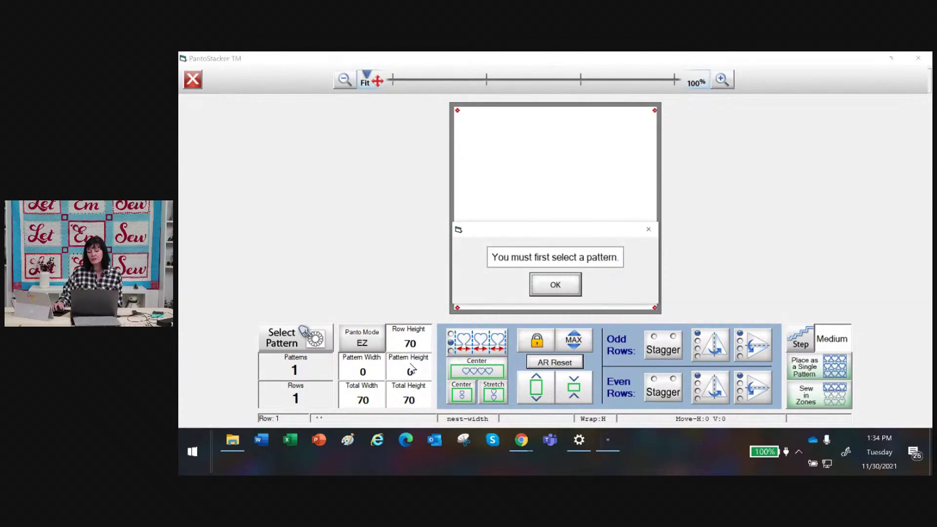
left_click(553, 283)
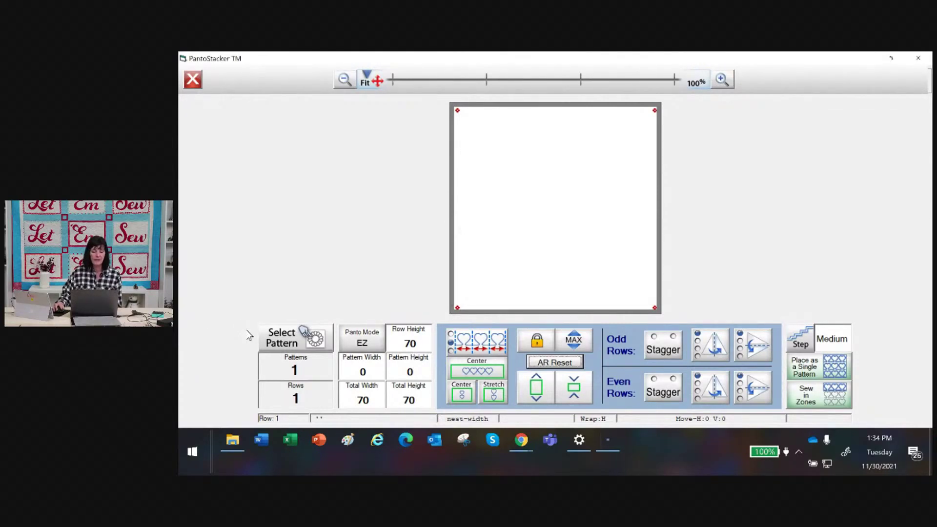
left_click(271, 341)
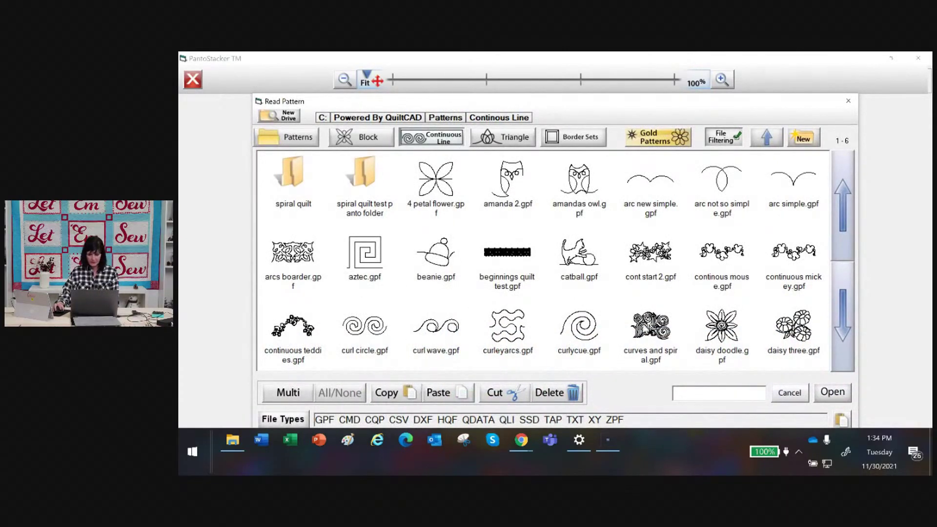
left_click(645, 328)
left_click(833, 399)
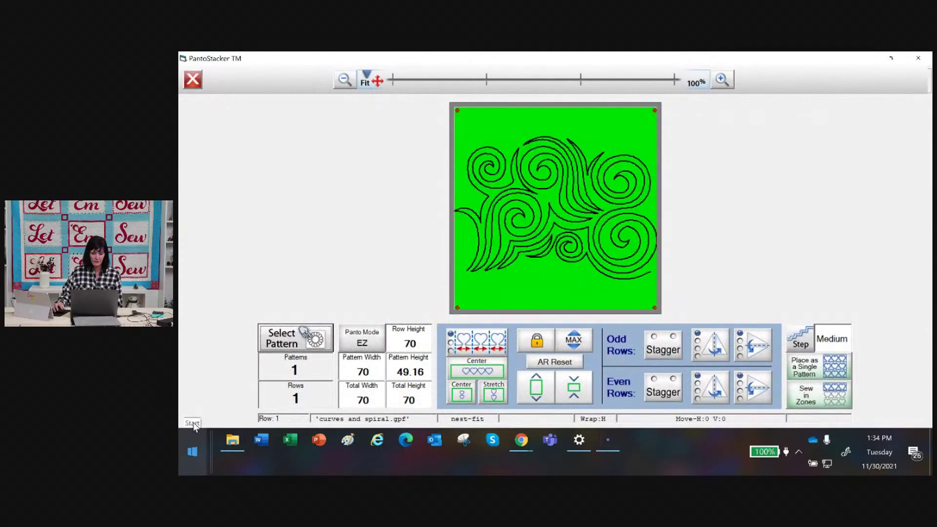
Set the pattern height to 7 and stretch the rows horizontally to fill the full panto width
left_click(413, 376)
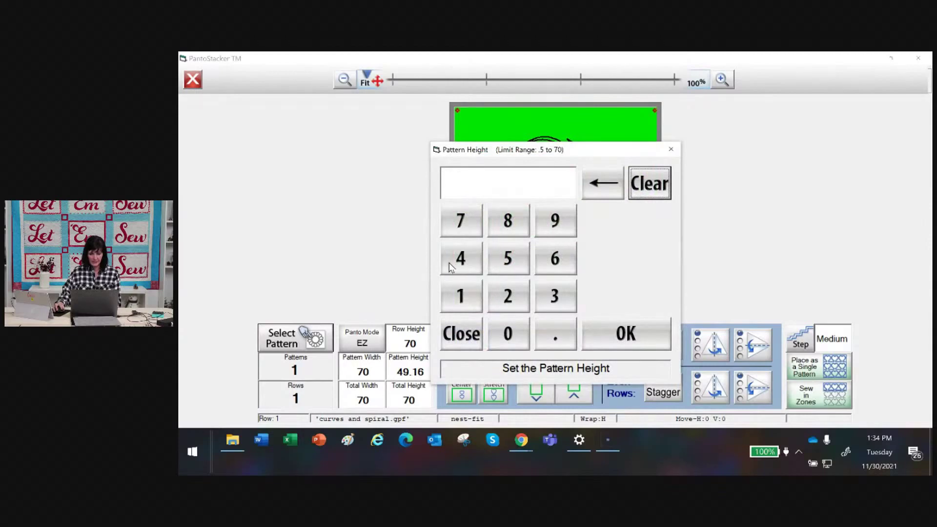
left_click(466, 223)
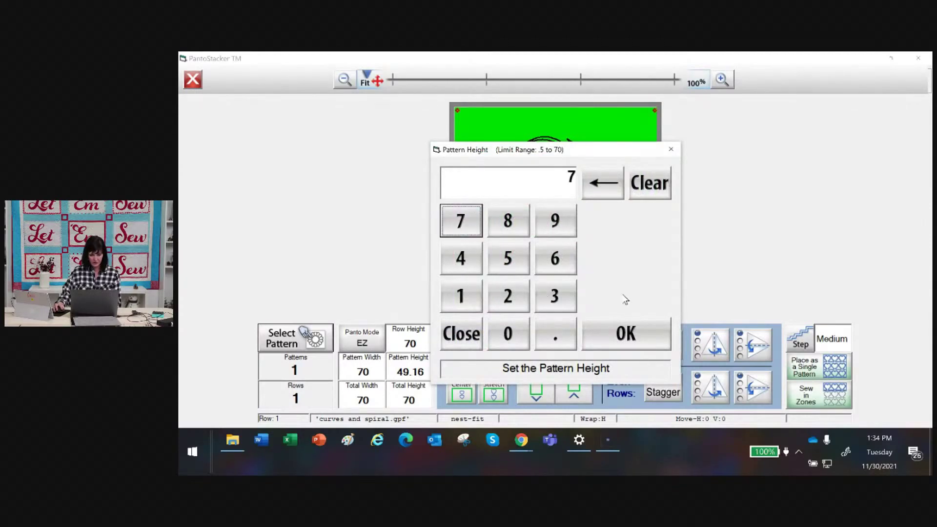
left_click(616, 333)
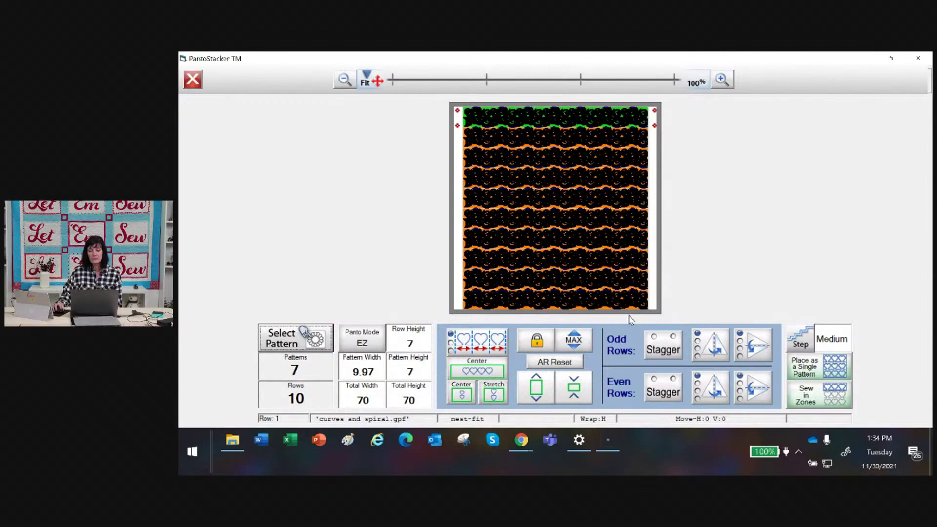
left_click(486, 373)
left_click(489, 290)
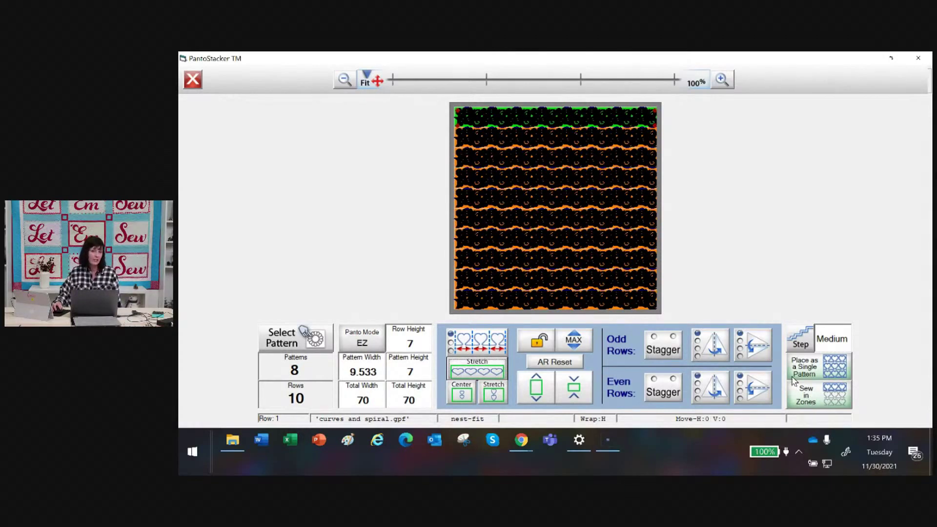
Sew the EZ layout in zones without saving the session, placing zone 1 by corners A and B about 123 wide
left_click(818, 396)
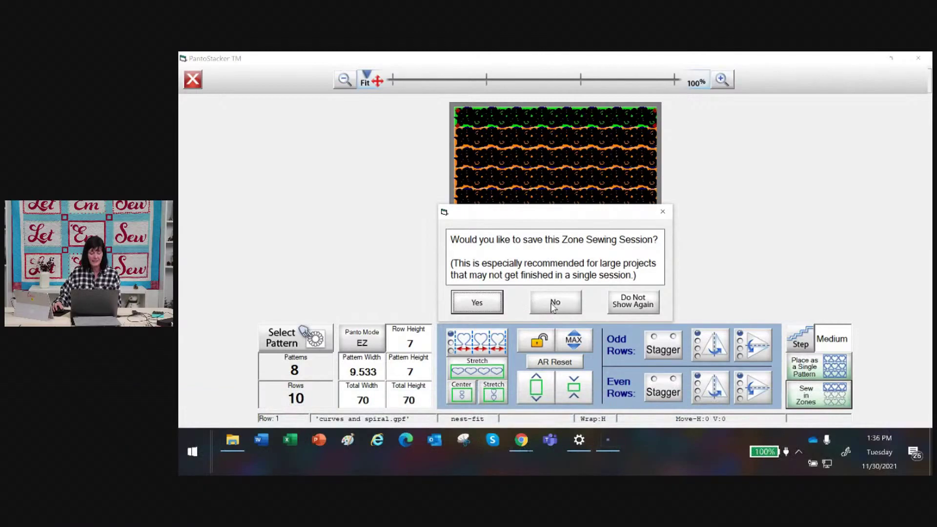
left_click(575, 305)
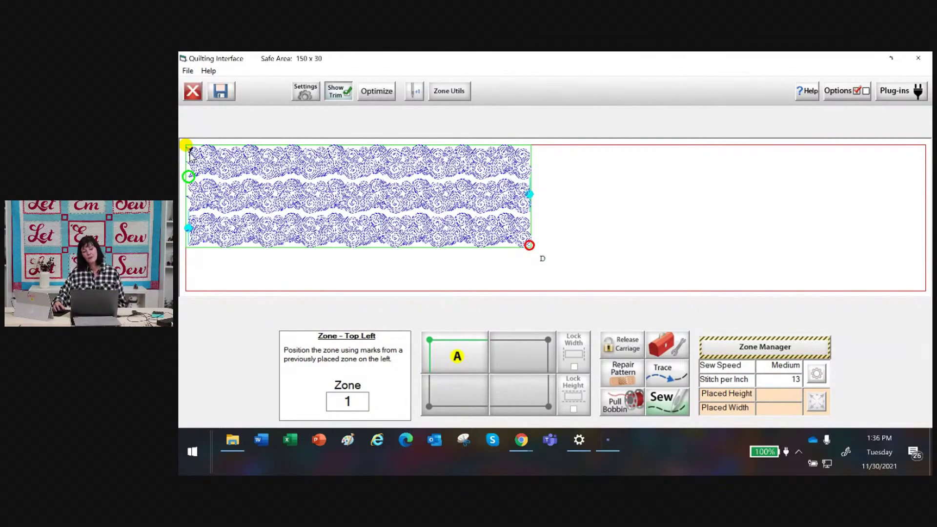
left_click(456, 357)
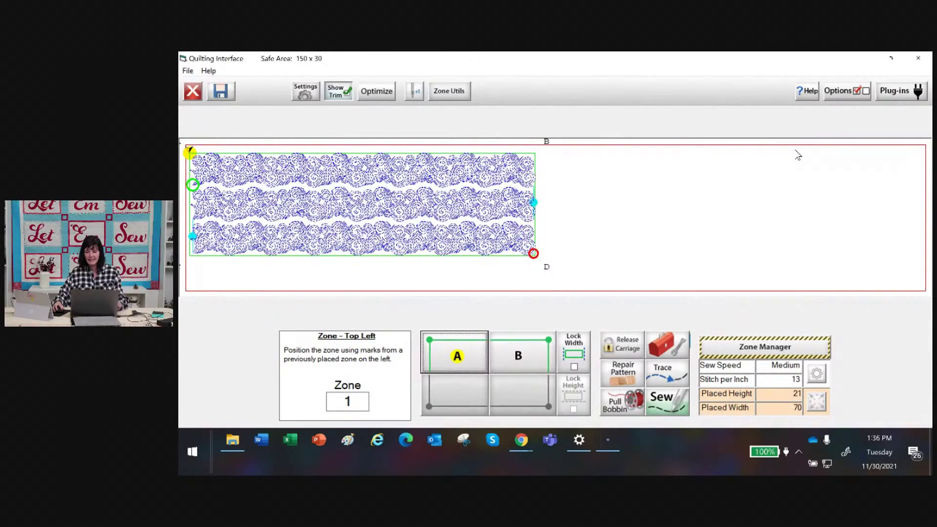
left_click(795, 150)
left_click(517, 354)
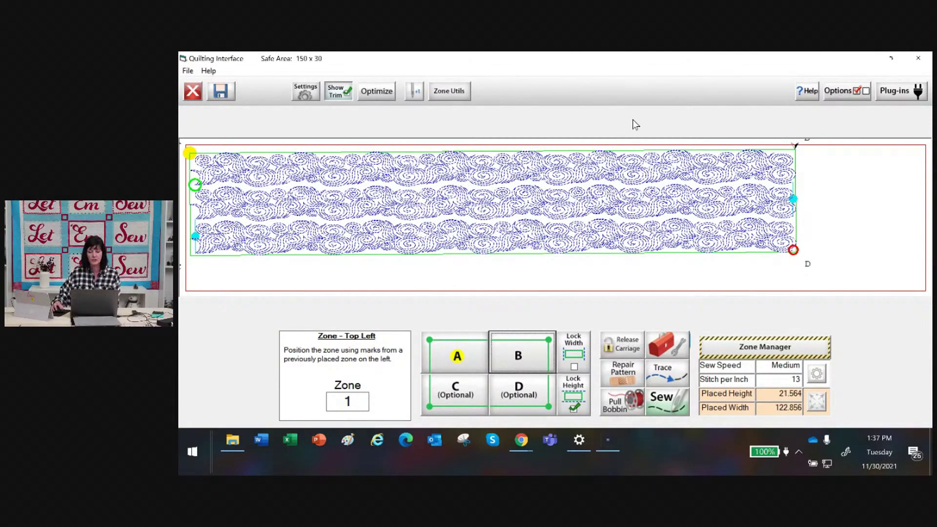
Leave the Quilting Interface and switch the panto mode to Basic
left_click(192, 91)
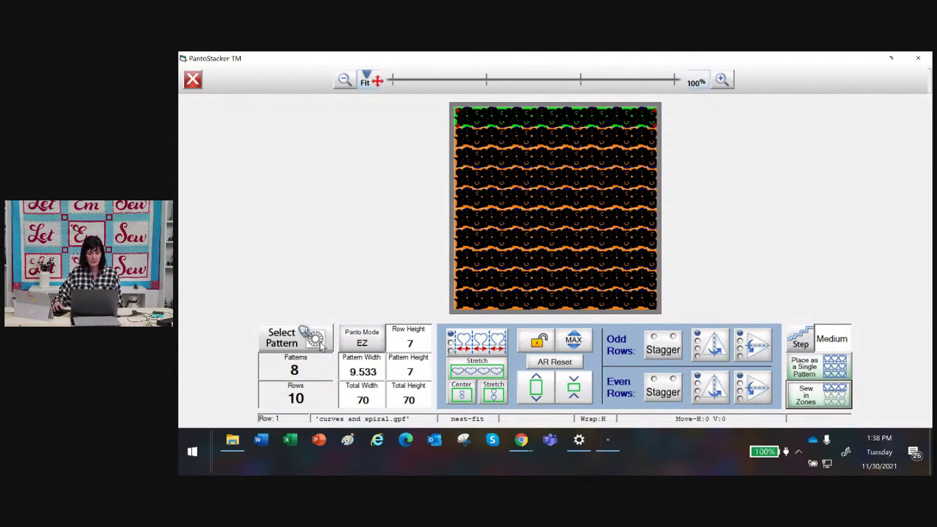
left_click(361, 338)
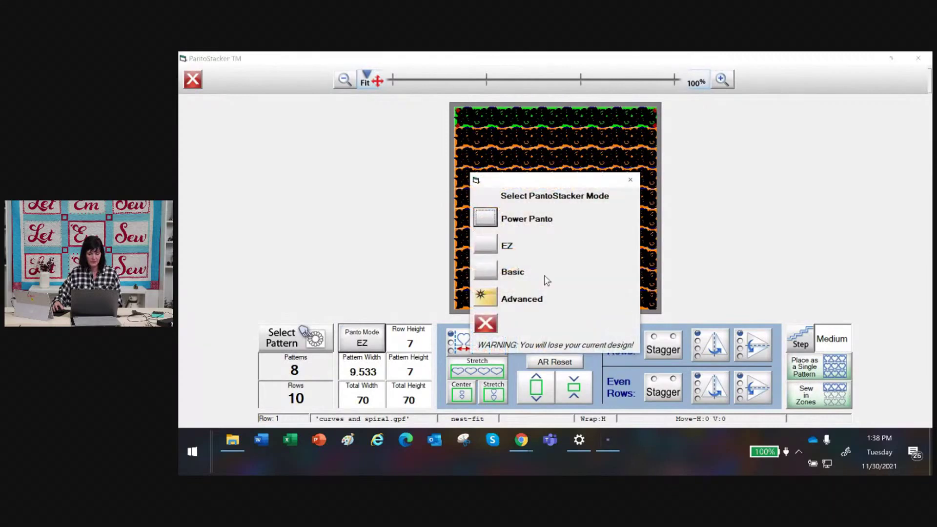
left_click(491, 271)
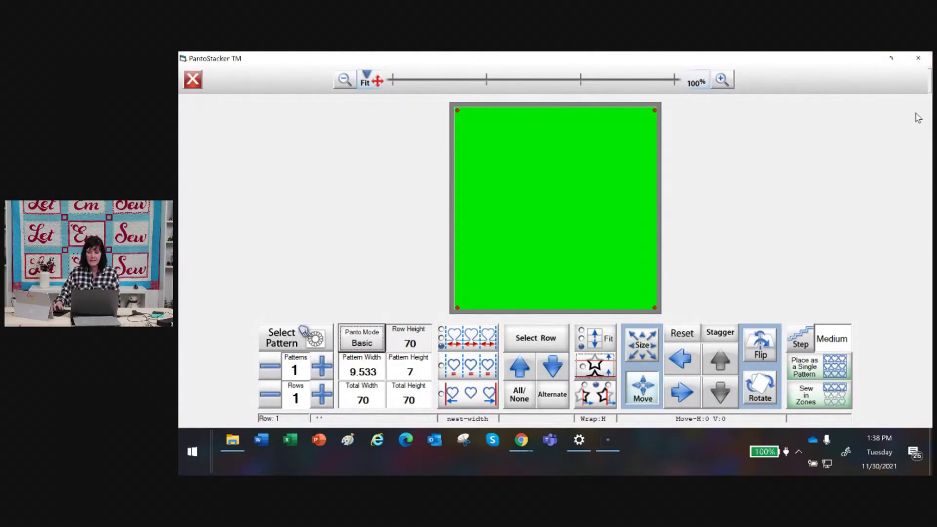
Close and reopen the Pantograph workspace, and set the total width and total height to 25
left_click(921, 58)
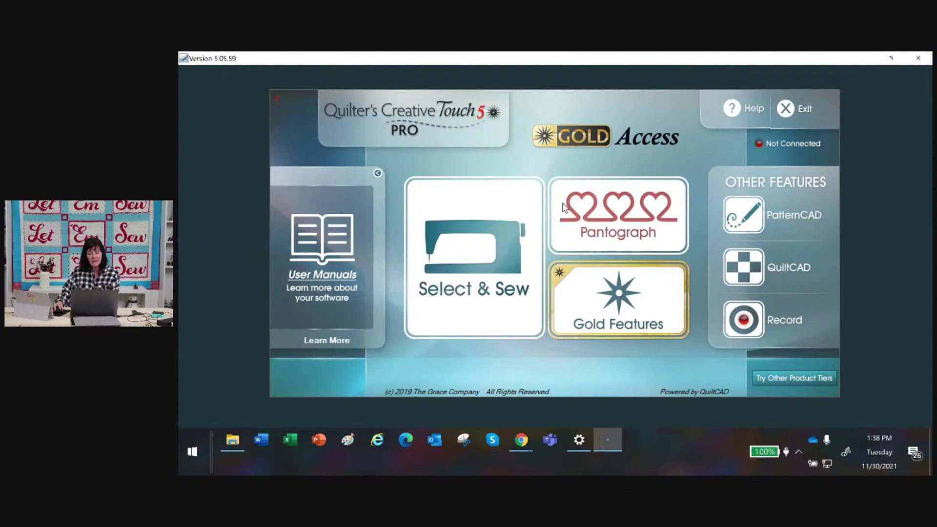
left_click(620, 237)
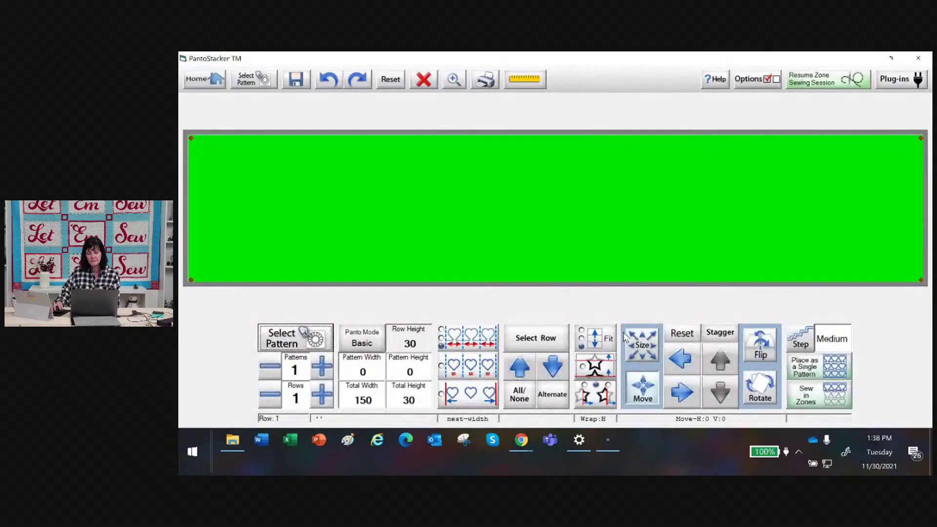
left_click(367, 397)
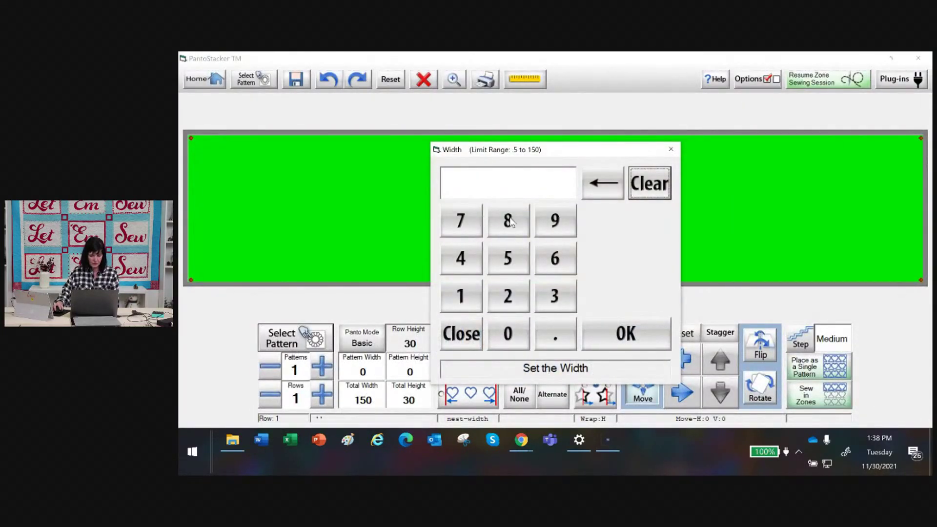
left_click(508, 295)
left_click(508, 258)
left_click(626, 331)
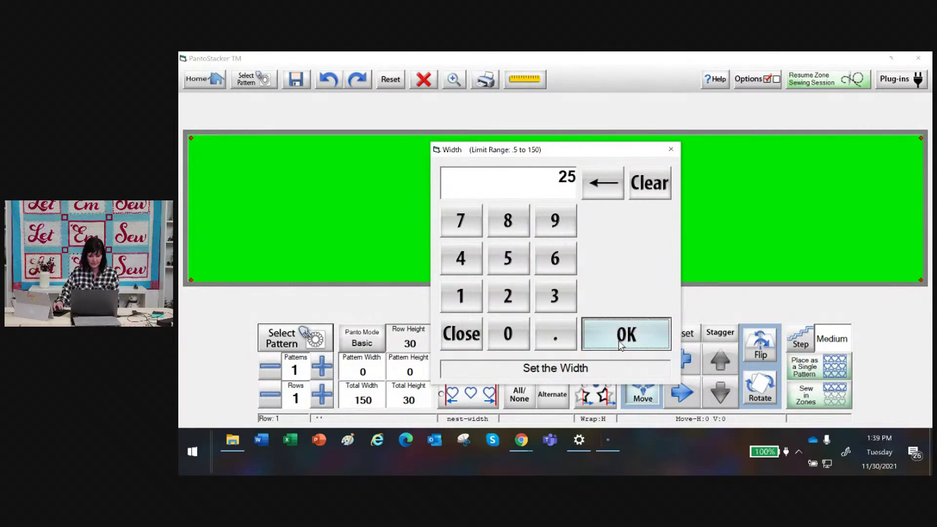
left_click(406, 405)
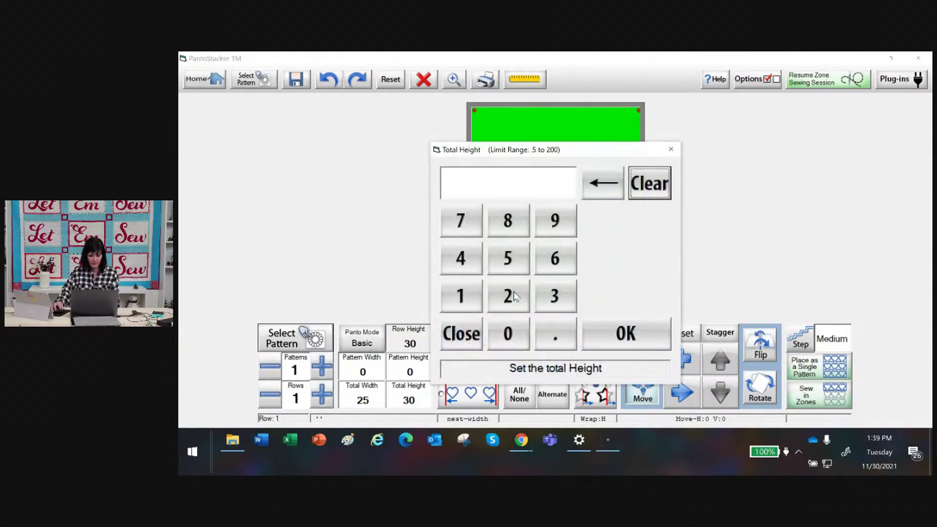
left_click(507, 294)
left_click(508, 257)
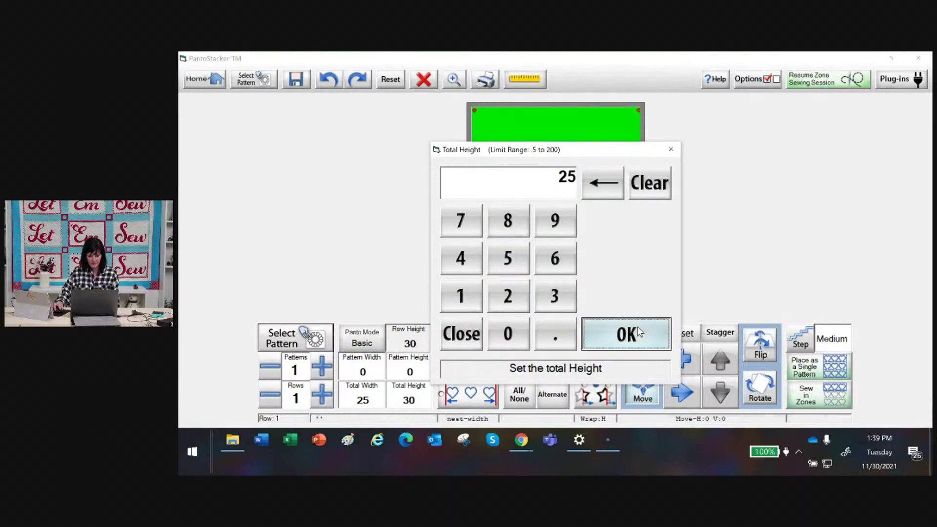
left_click(641, 334)
Load the continuous line pattern curlycue.gpf into the layout
left_click(280, 343)
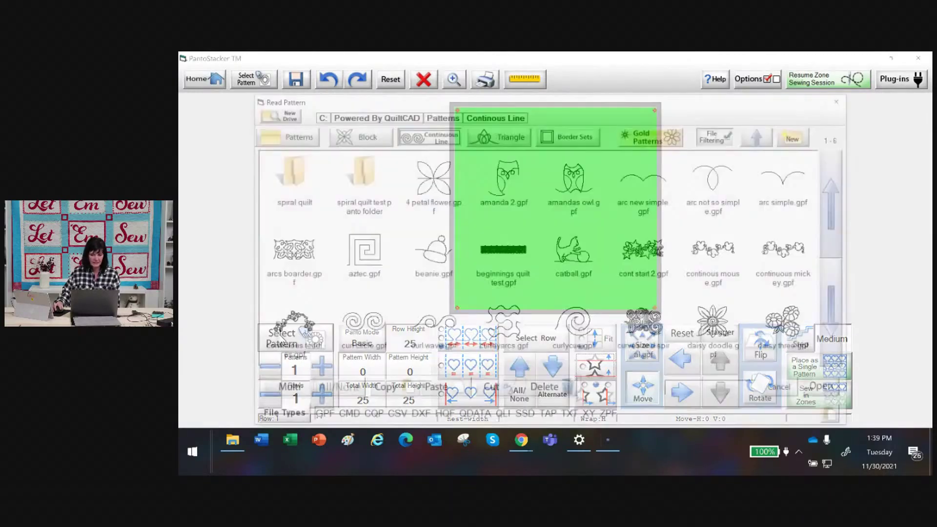
left_click(589, 335)
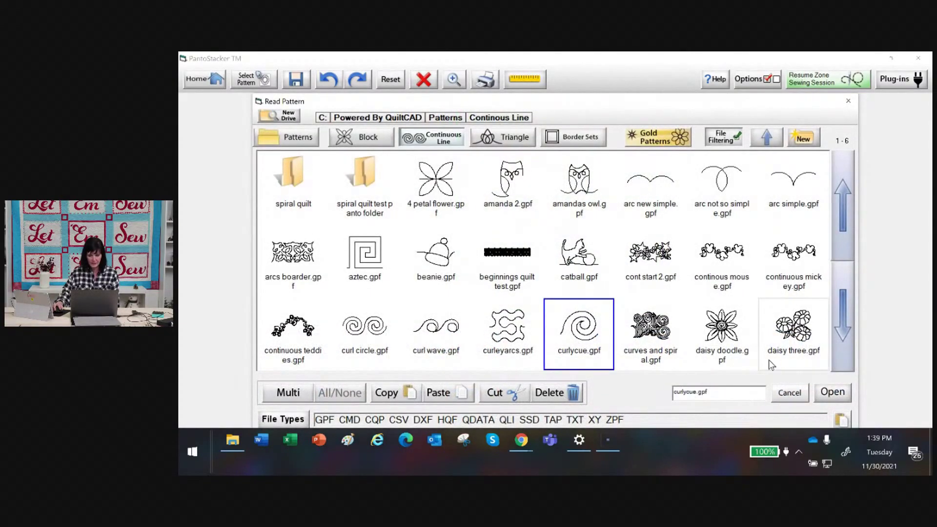
left_click(832, 391)
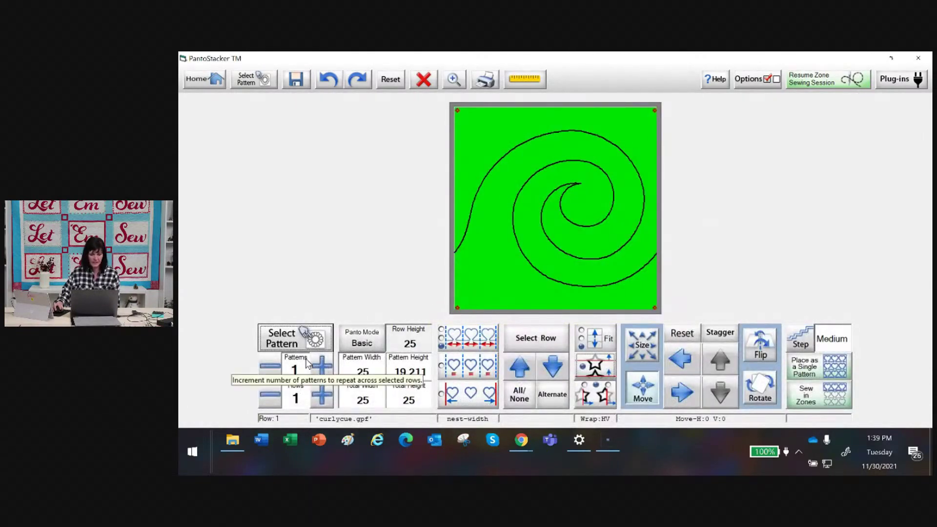
Lay out 4 pattern repeats in each of 5 rows and stagger the alternate rows
left_click(322, 368)
left_click(323, 368)
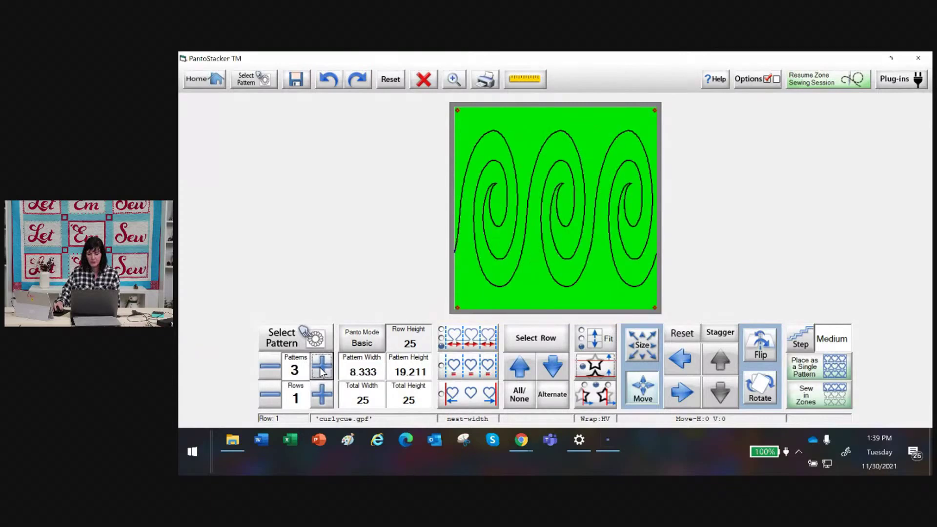
left_click(320, 368)
left_click(322, 397)
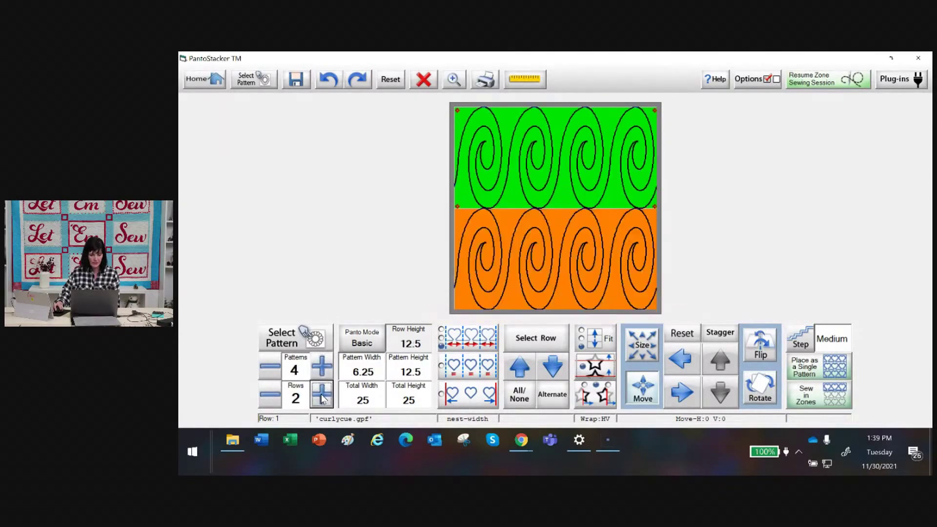
left_click(322, 398)
left_click(322, 397)
left_click(321, 397)
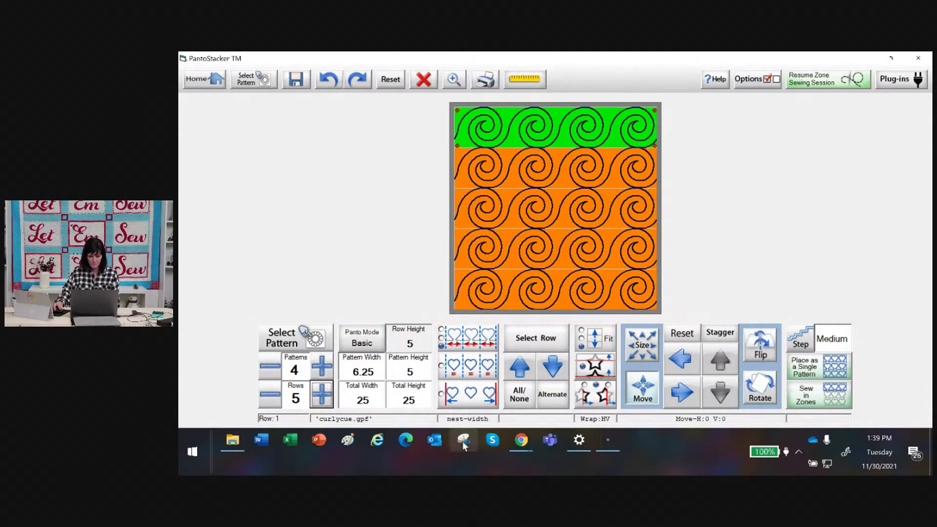
left_click(554, 398)
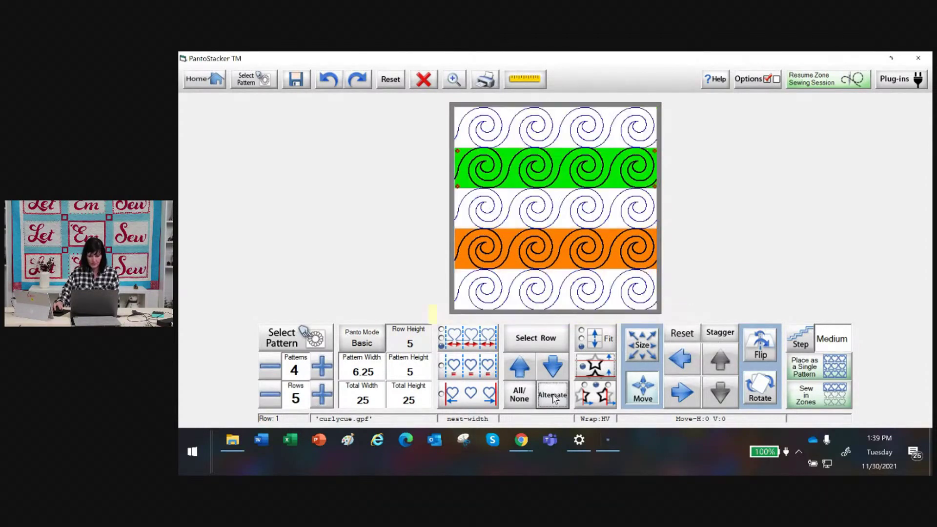
left_click(715, 335)
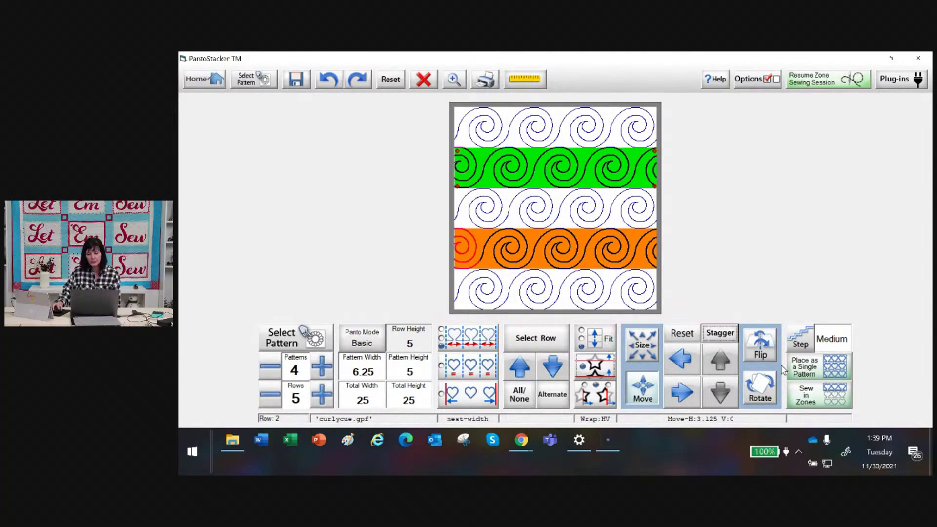
Sew the curlycue layout in zones without saving the session, placing zone 1 by corners A and B about 63 wide
left_click(814, 400)
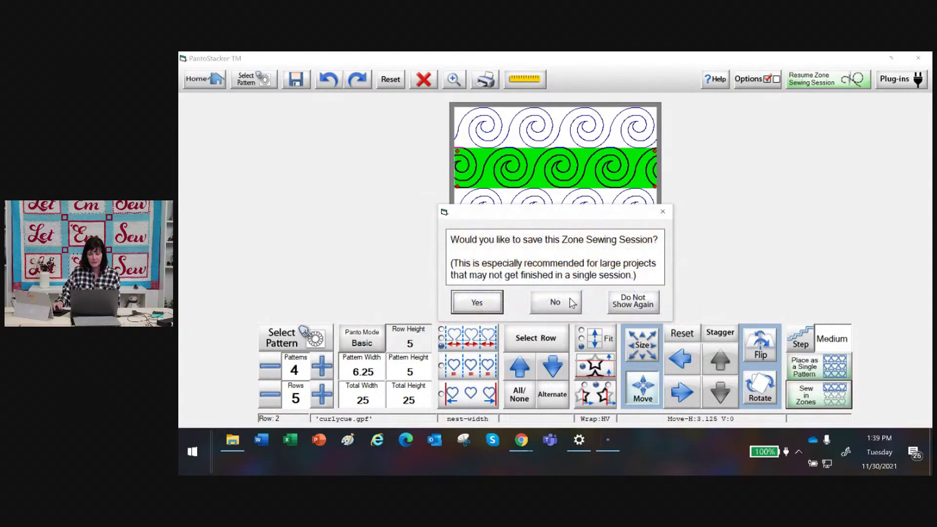
left_click(555, 302)
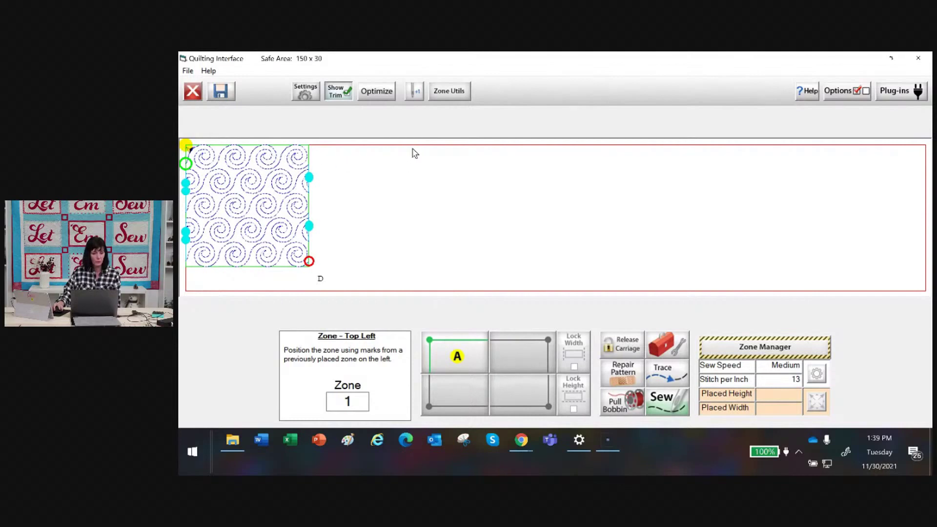
left_click(452, 350)
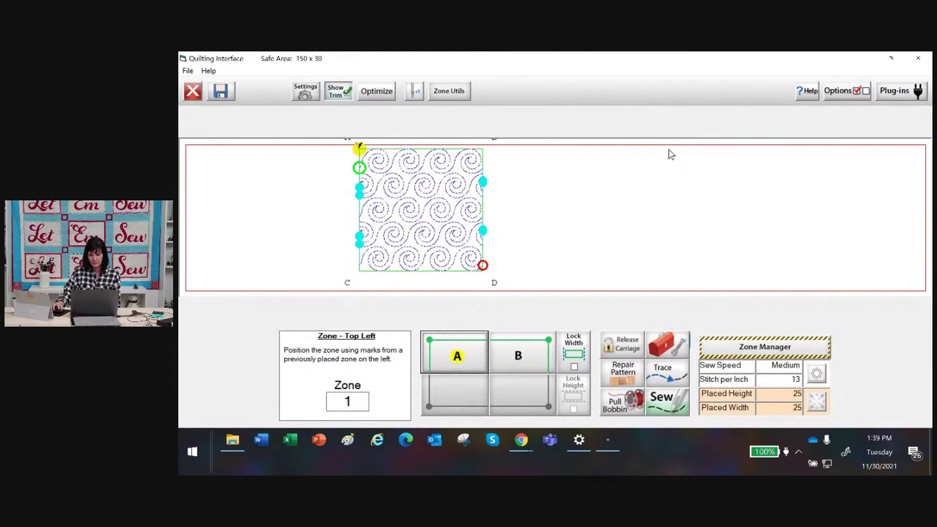
left_click(669, 146)
left_click(534, 359)
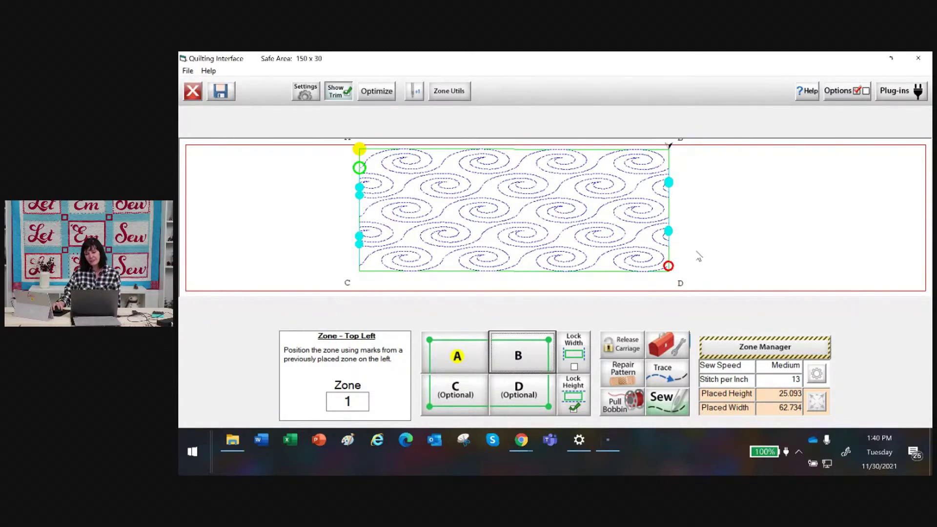
Leave zone sewing, rotate the alternate curlycue rows by -180 degrees, and send the rotated layout back to sewing in zones
left_click(193, 92)
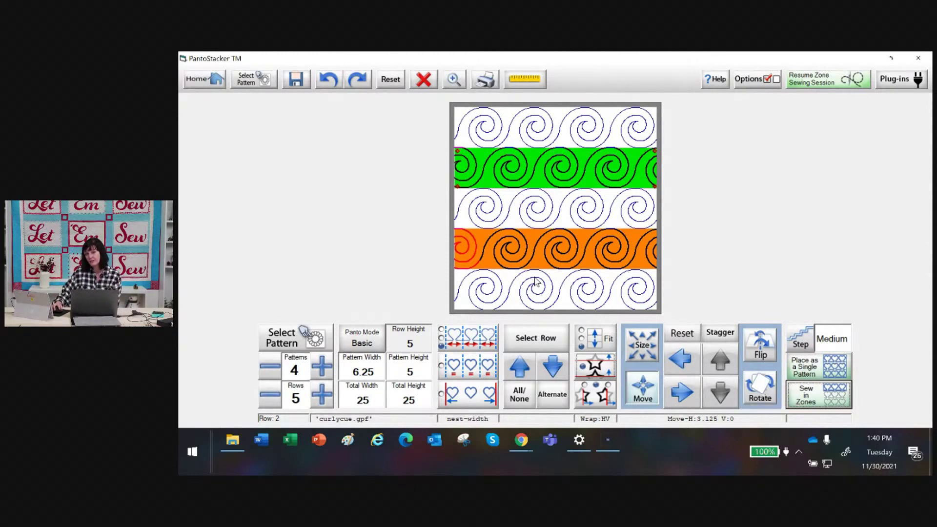
left_click(764, 397)
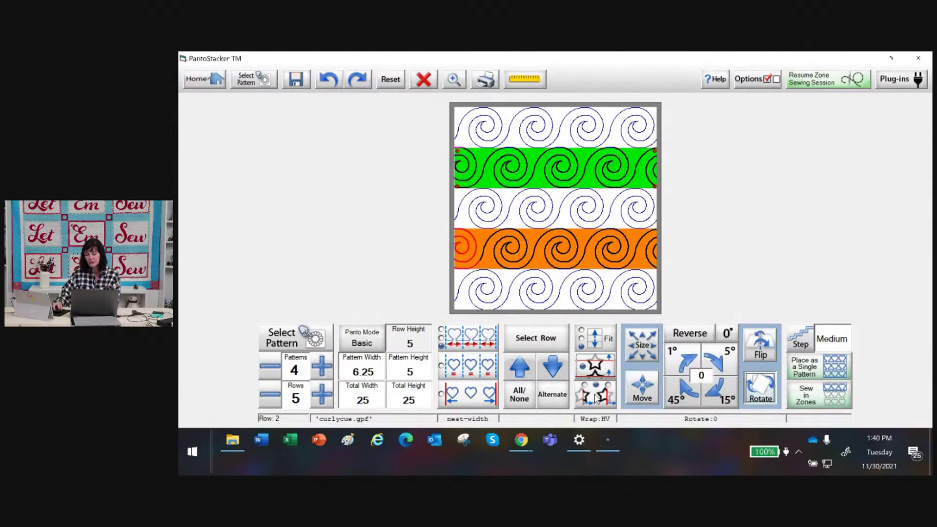
left_click(682, 394)
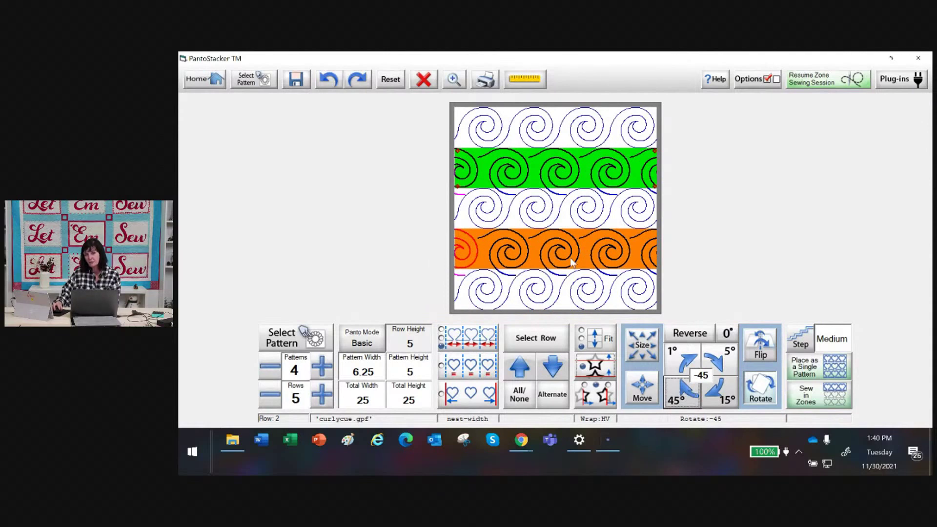
left_click(684, 395)
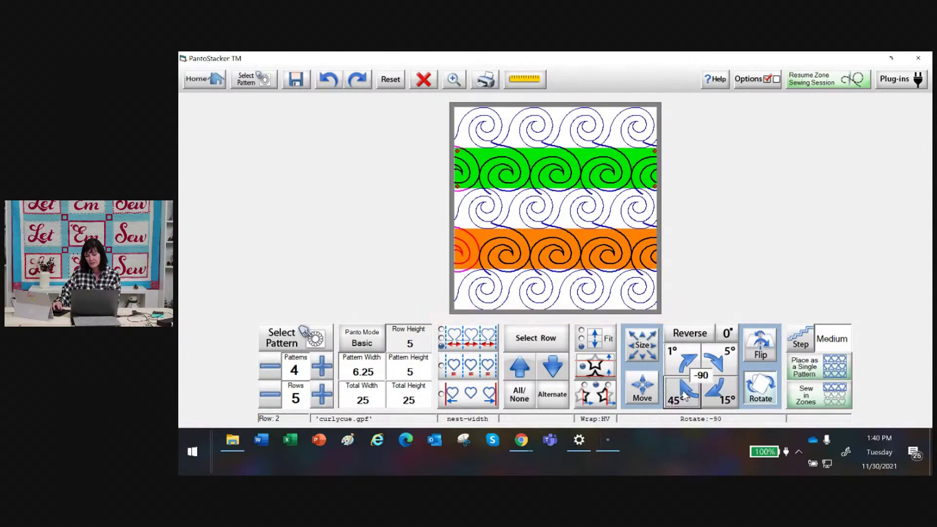
left_click(684, 395)
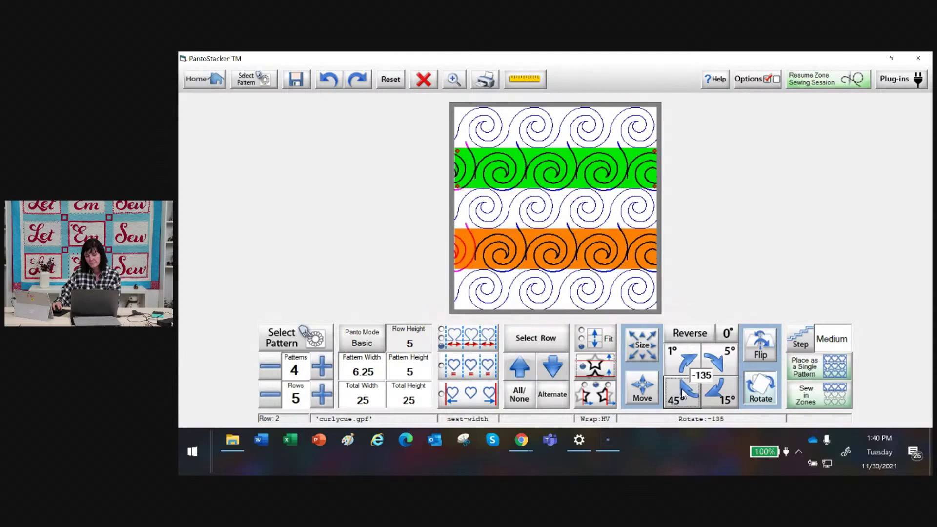
left_click(683, 395)
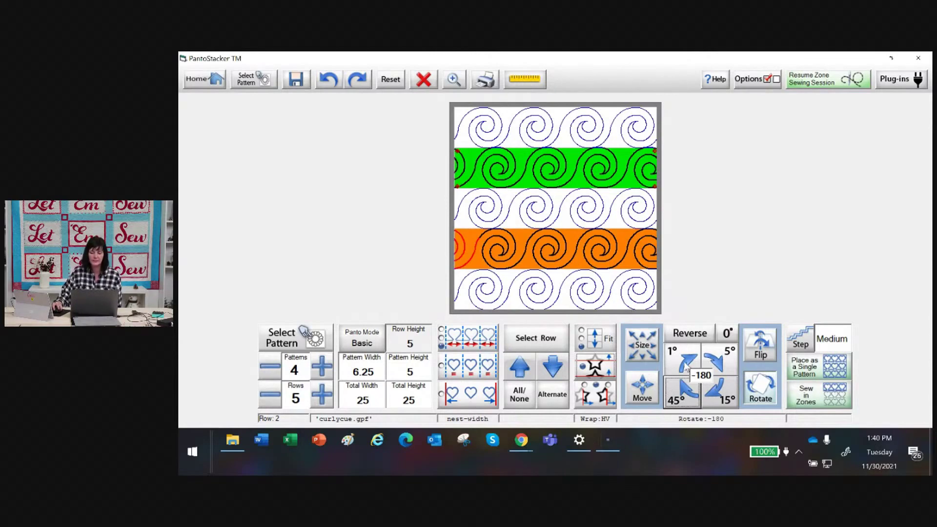
left_click(819, 395)
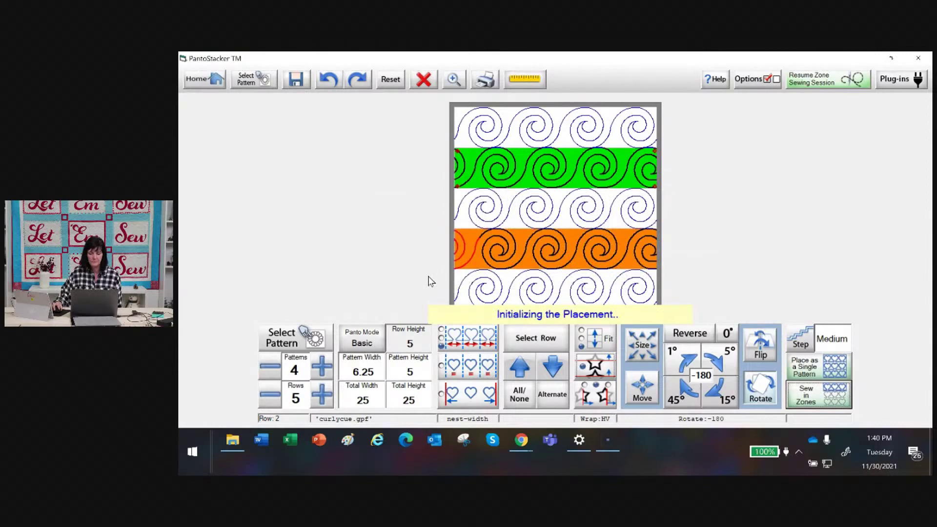
left_click(561, 308)
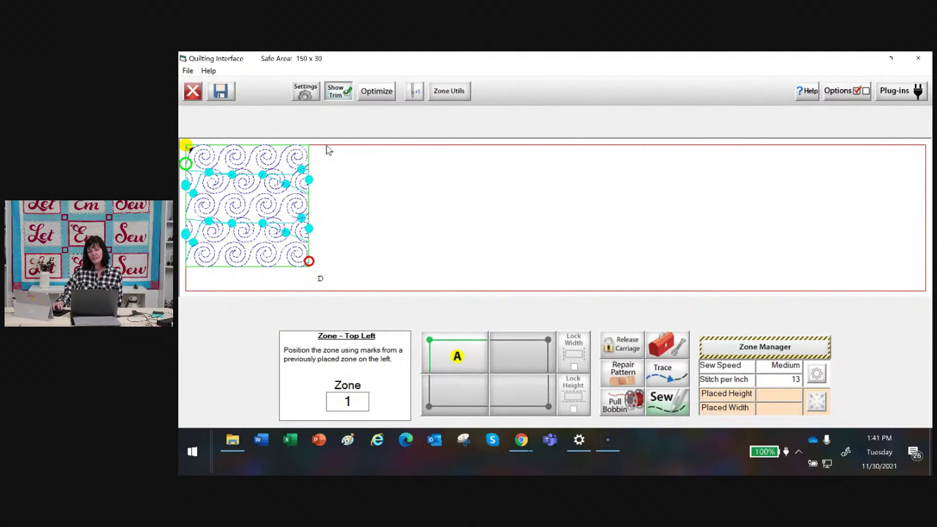
Try removing all pattern breaks from the optimization without connecting the first and last points, and discard the change
left_click(376, 87)
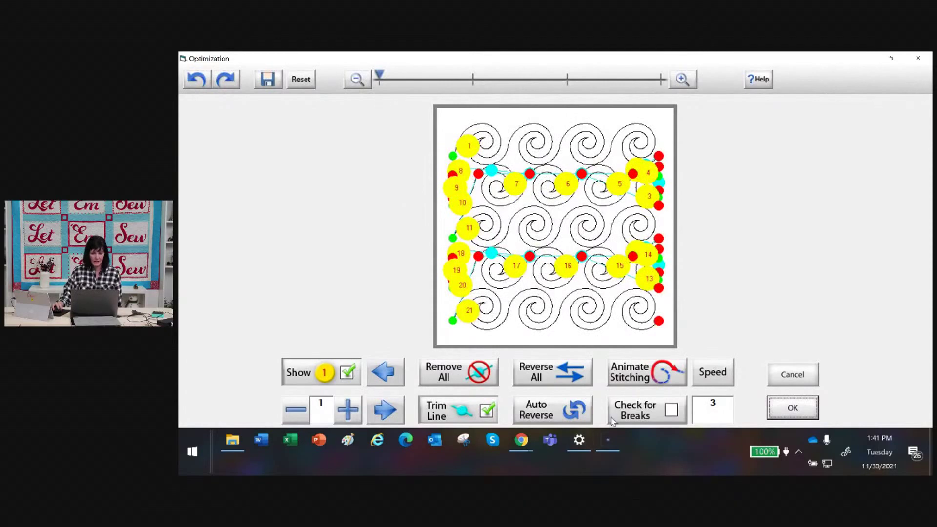
left_click(463, 372)
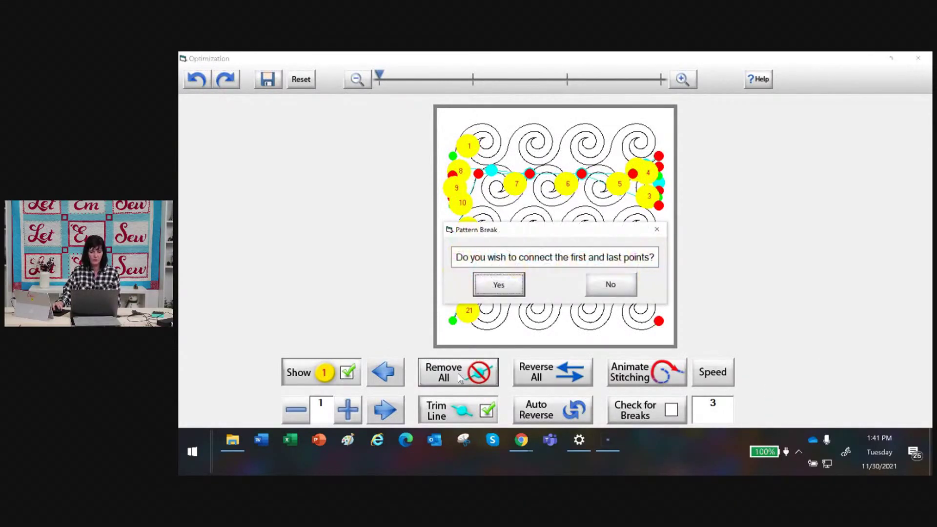
left_click(626, 286)
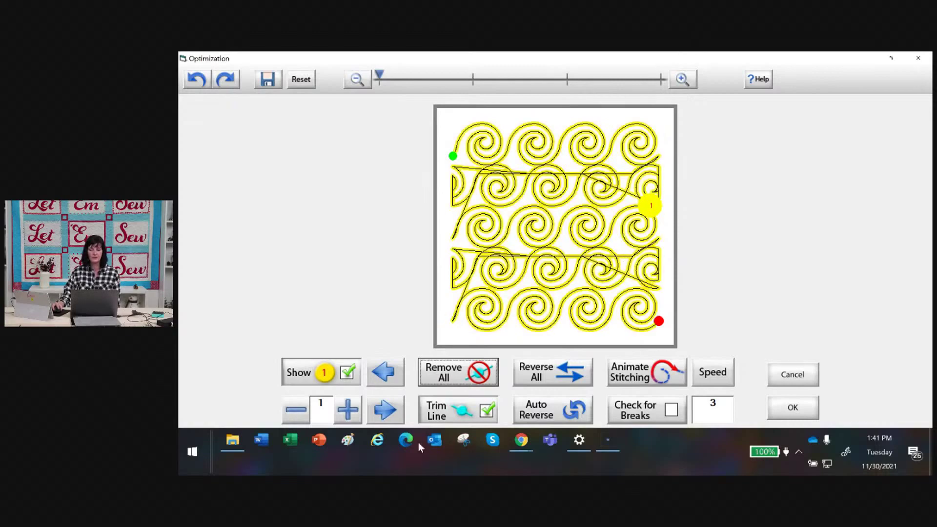
left_click(792, 374)
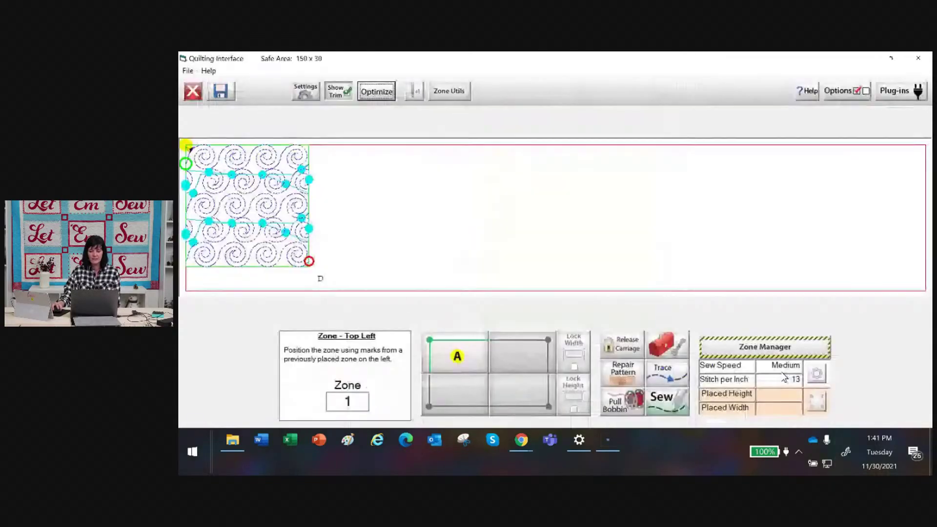
Reopen the optimization, animate the stitching to examine the sewing order of the rotated rows, and close it
left_click(374, 90)
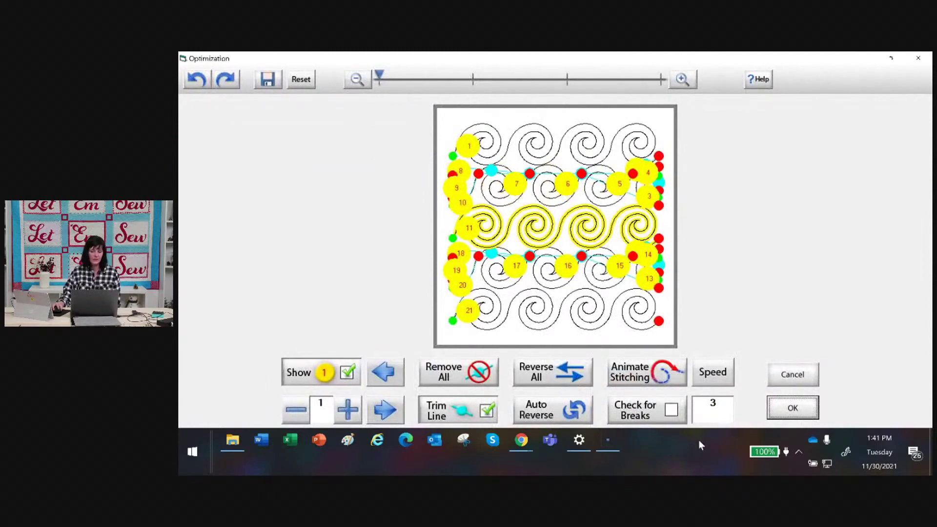
left_click(639, 377)
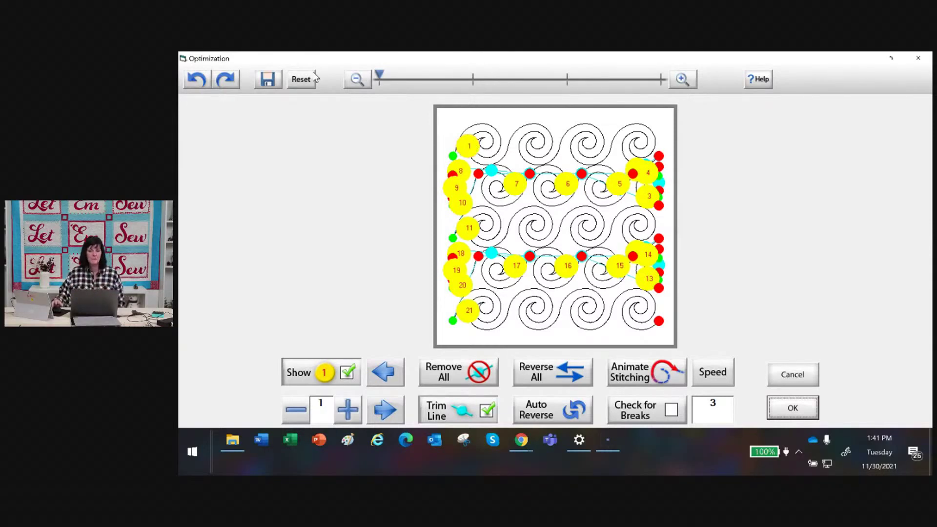
left_click(916, 60)
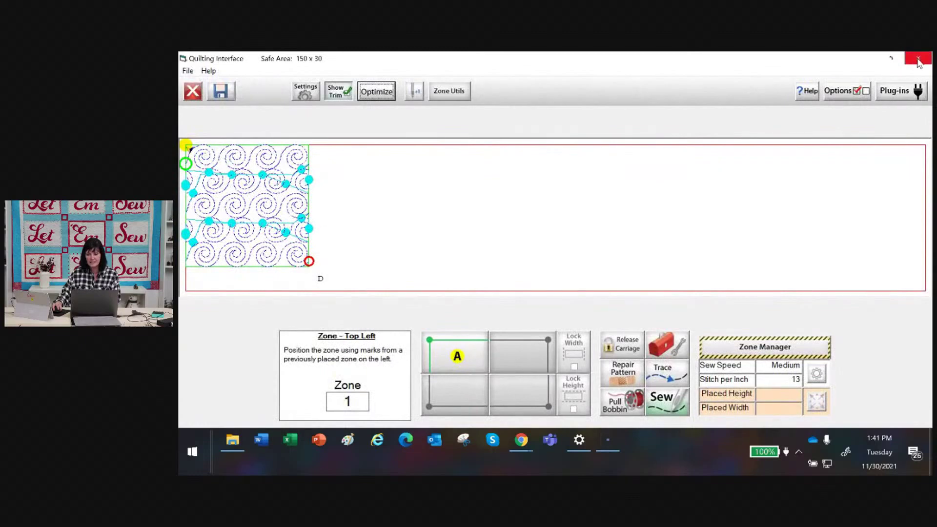
Close zone sewing and return to the home screen without saving the design
left_click(197, 97)
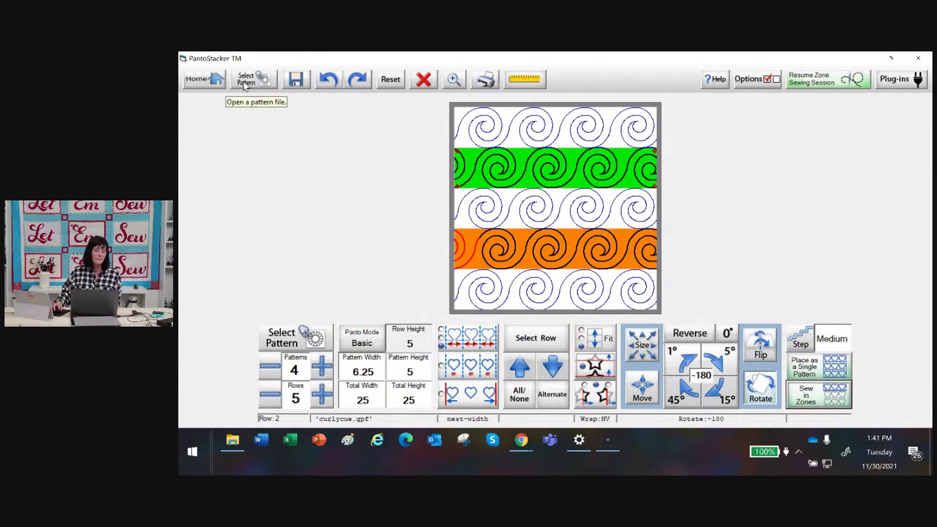
left_click(204, 79)
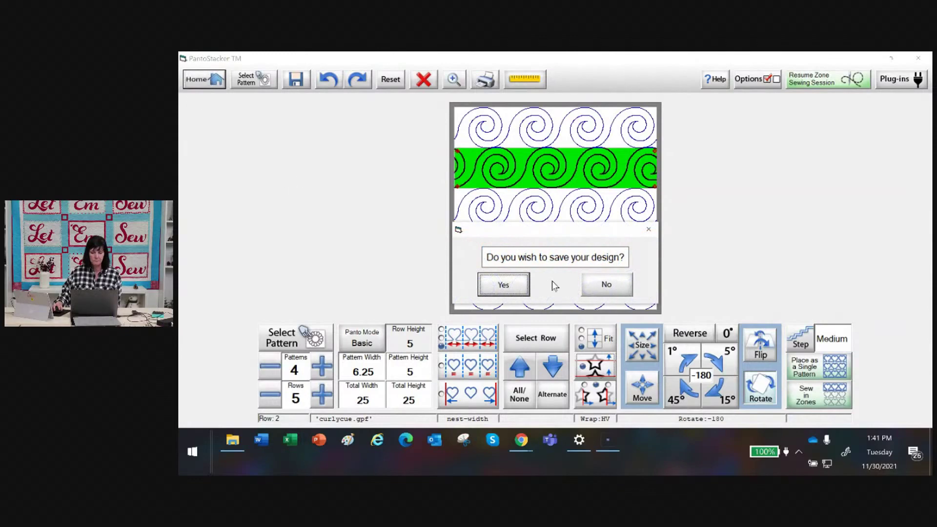
left_click(627, 286)
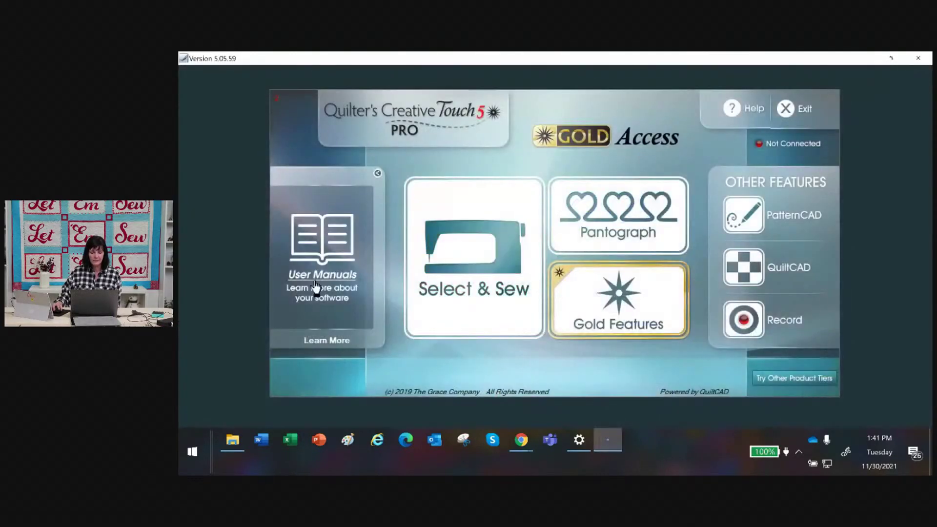
Change the quilting frame style to Hoop in the settings, agreeing to restart the software
left_click(745, 107)
left_click(837, 157)
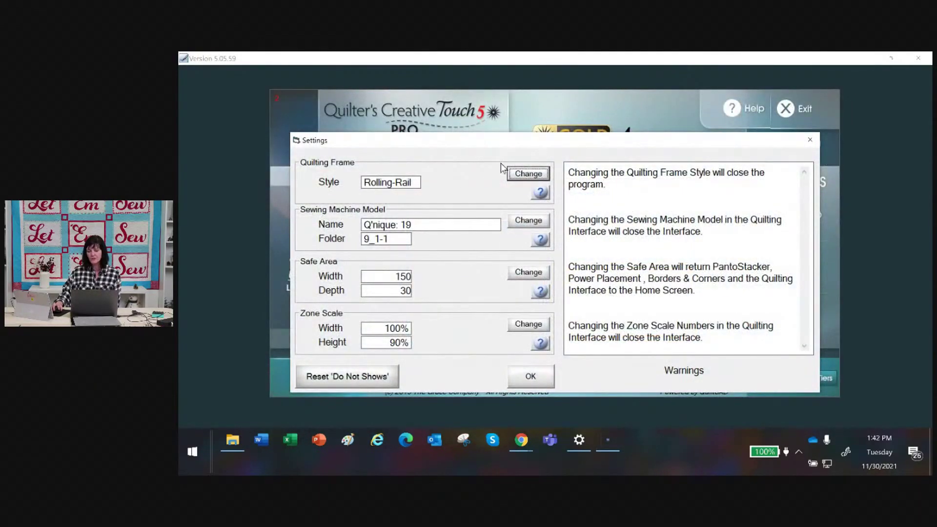
left_click(525, 178)
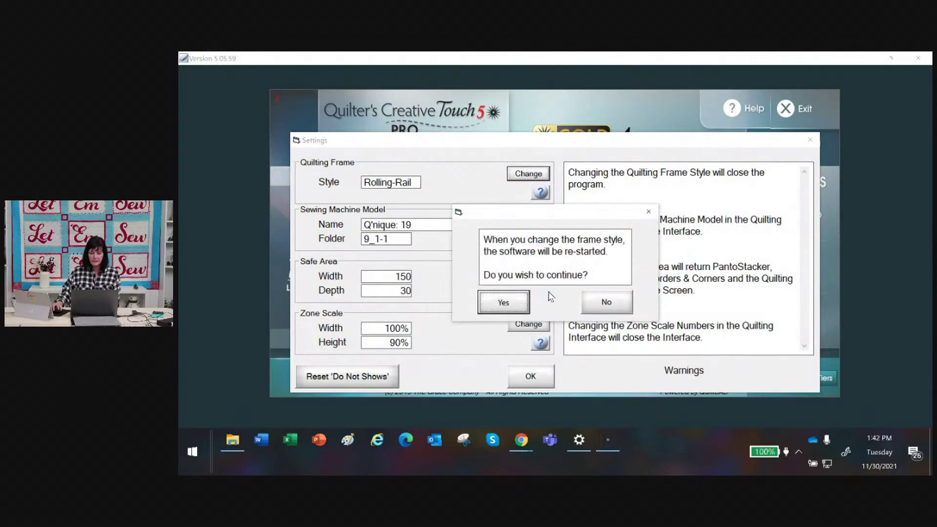
left_click(503, 303)
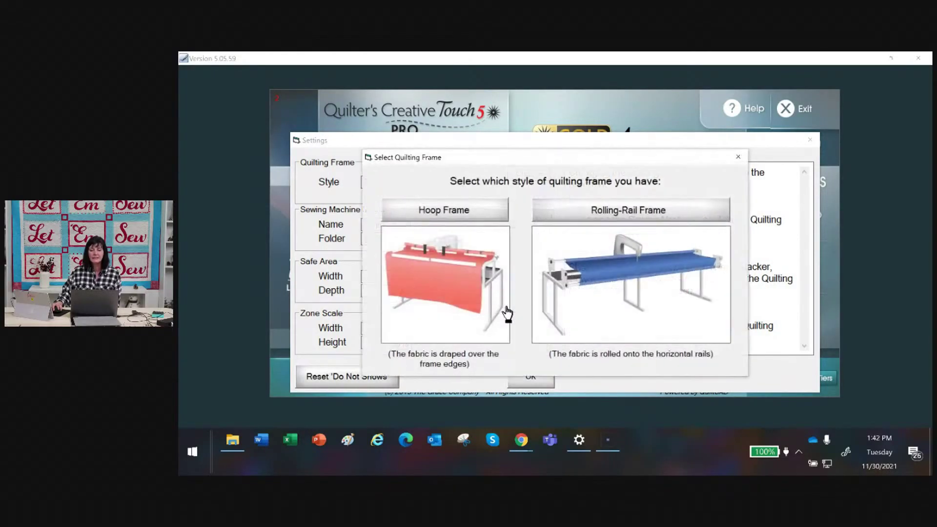
left_click(459, 276)
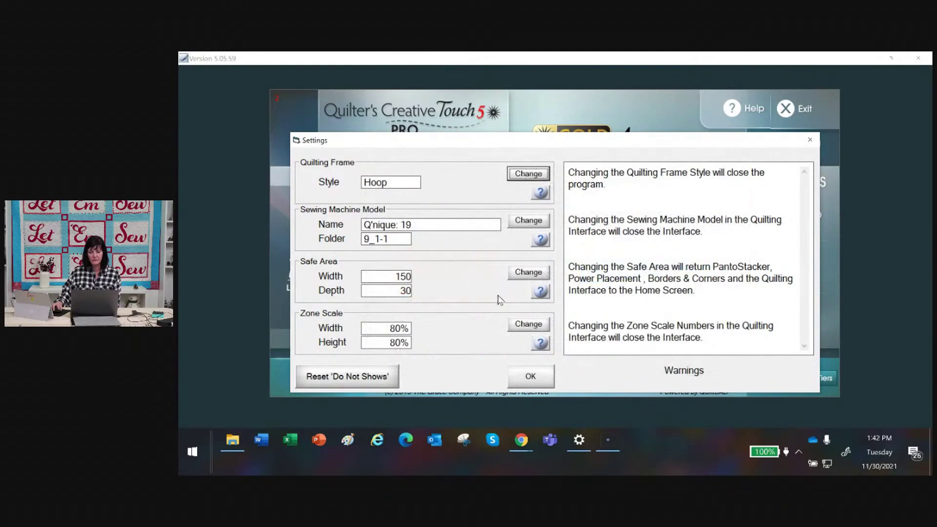
left_click(543, 380)
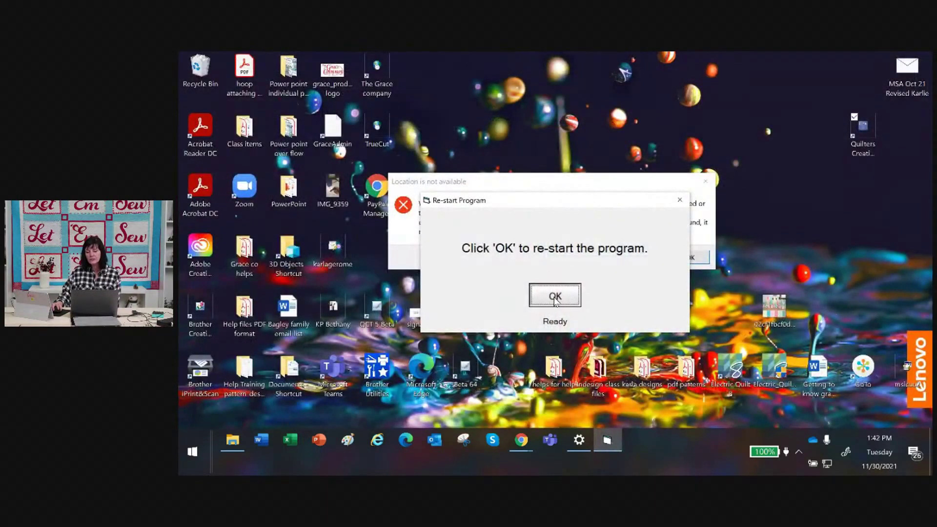
Restart the program, continue in Simulation mode, and dismiss the Gold membership renewal form
left_click(555, 296)
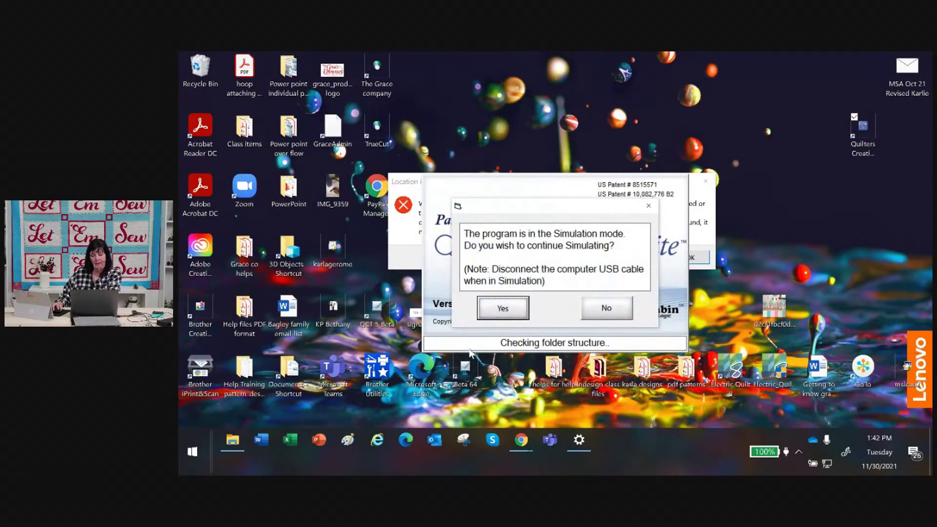
left_click(502, 308)
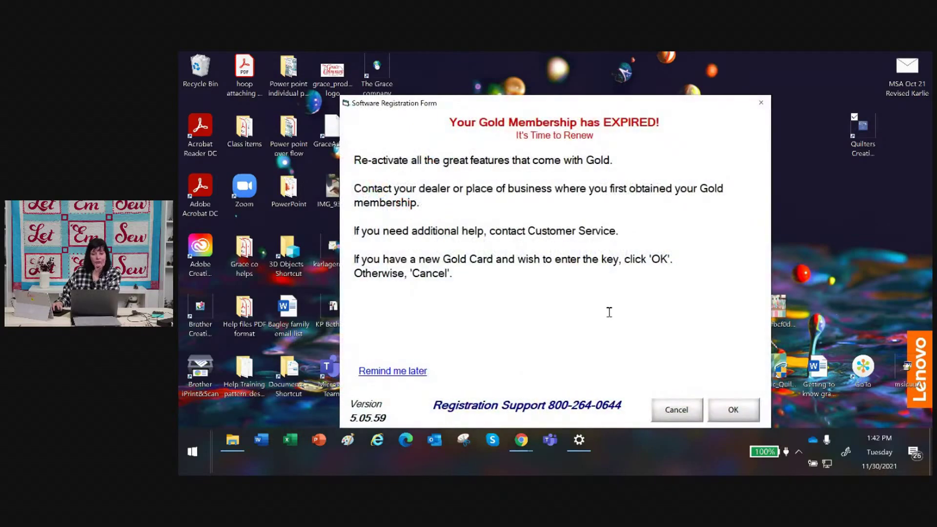
left_click(677, 409)
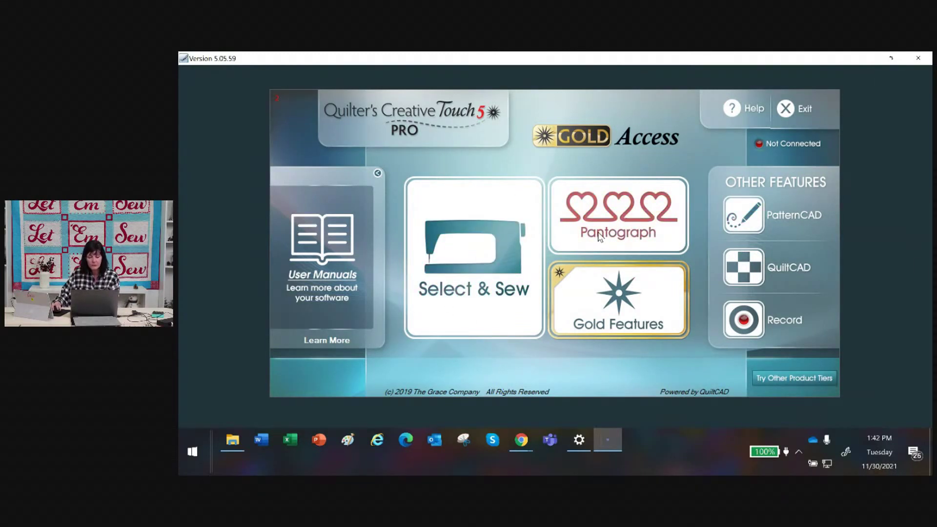
Open the Pantograph workspace and accept the safe area width of 150 and depth of 30
left_click(617, 234)
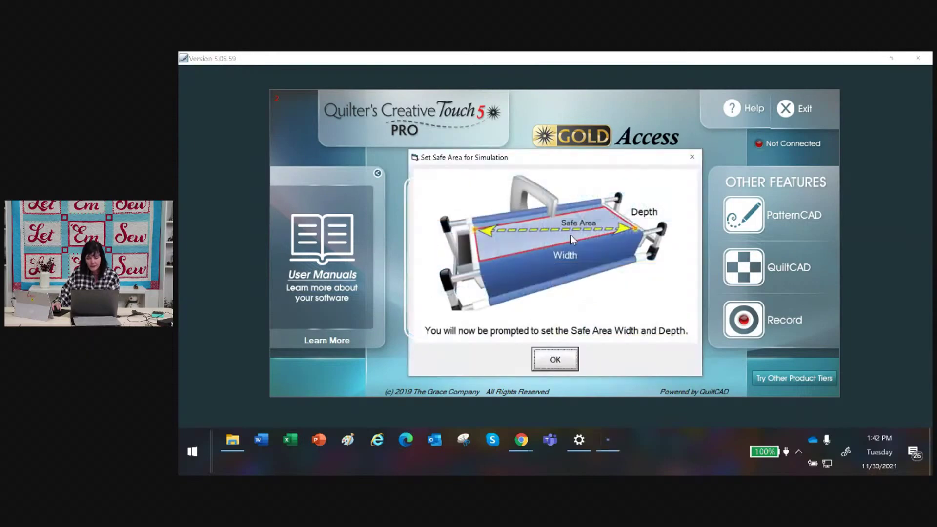
left_click(561, 366)
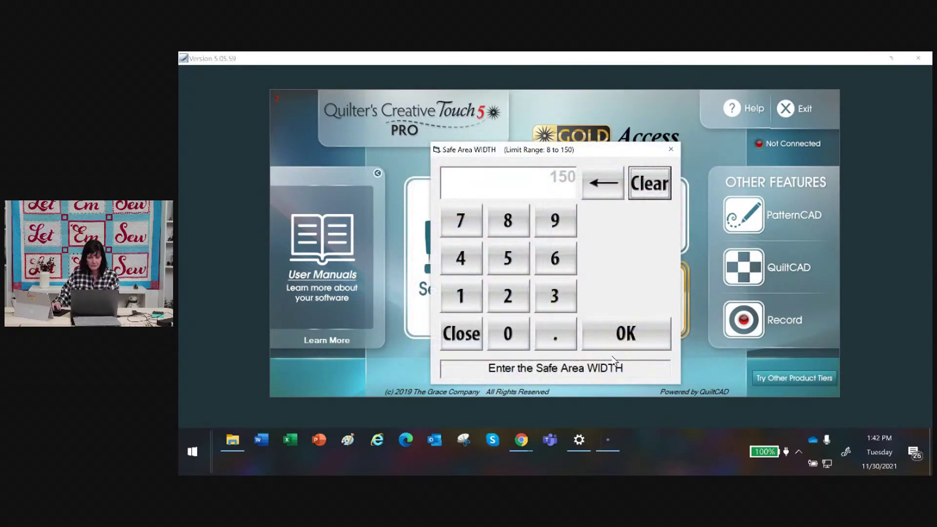
left_click(616, 345)
left_click(626, 331)
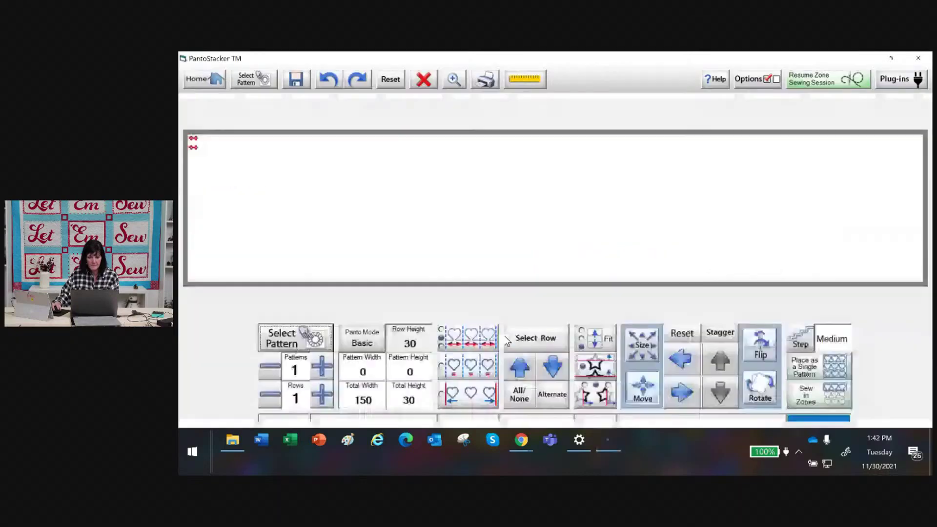
Set the pantograph's total width to 36
left_click(375, 398)
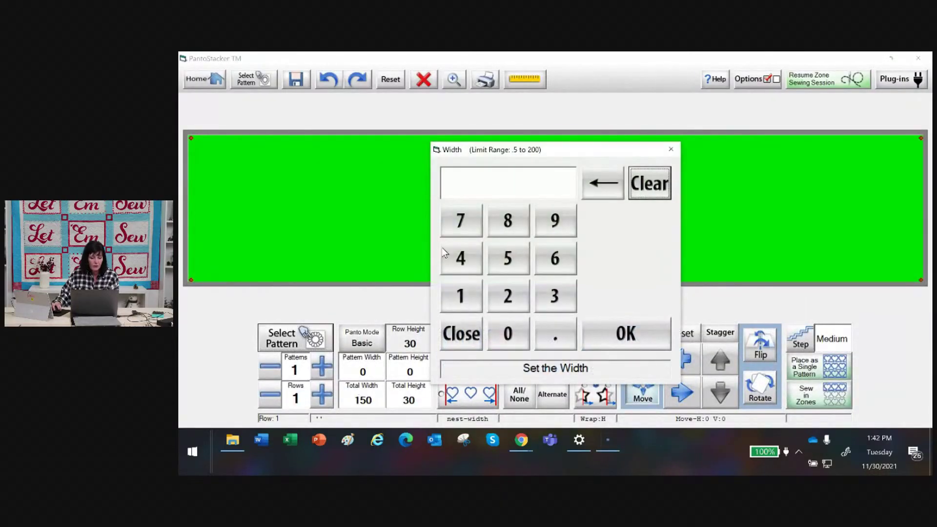
left_click(508, 292)
left_click(508, 256)
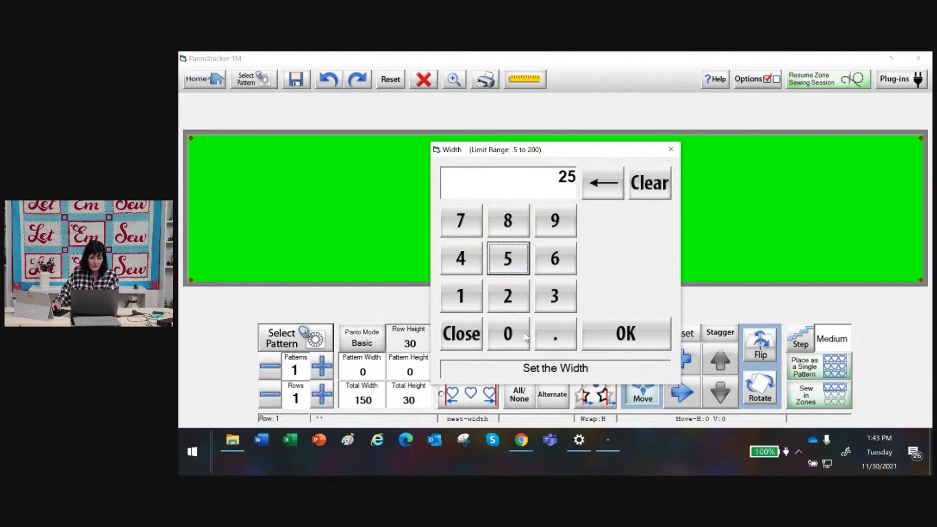
left_click(598, 180)
left_click(594, 184)
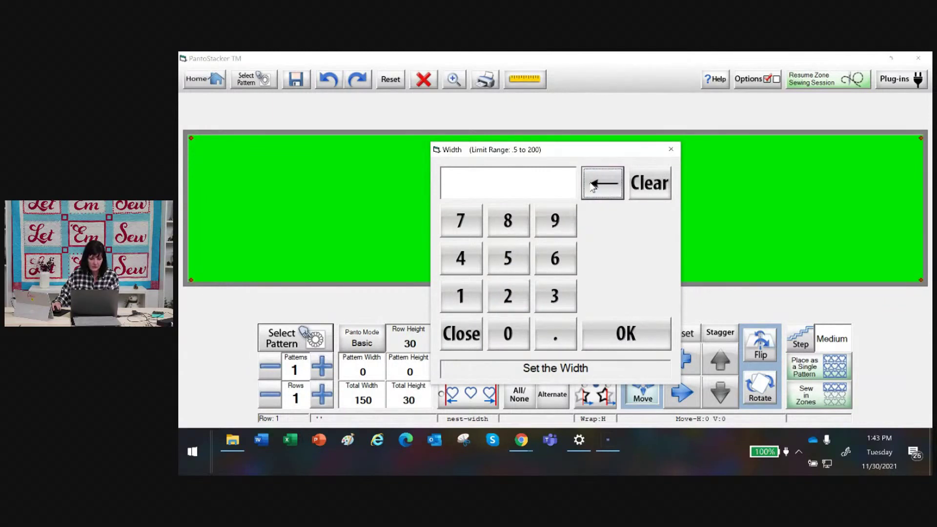
left_click(554, 295)
left_click(554, 258)
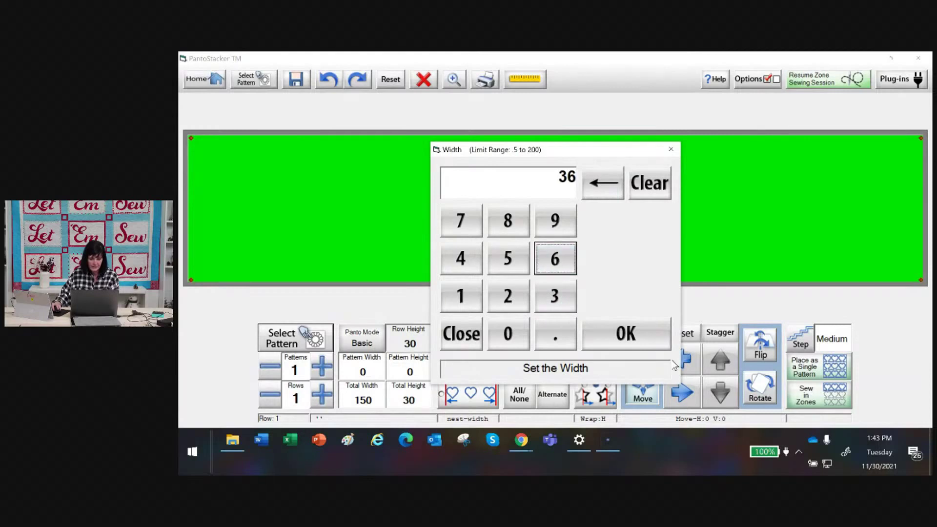
left_click(633, 339)
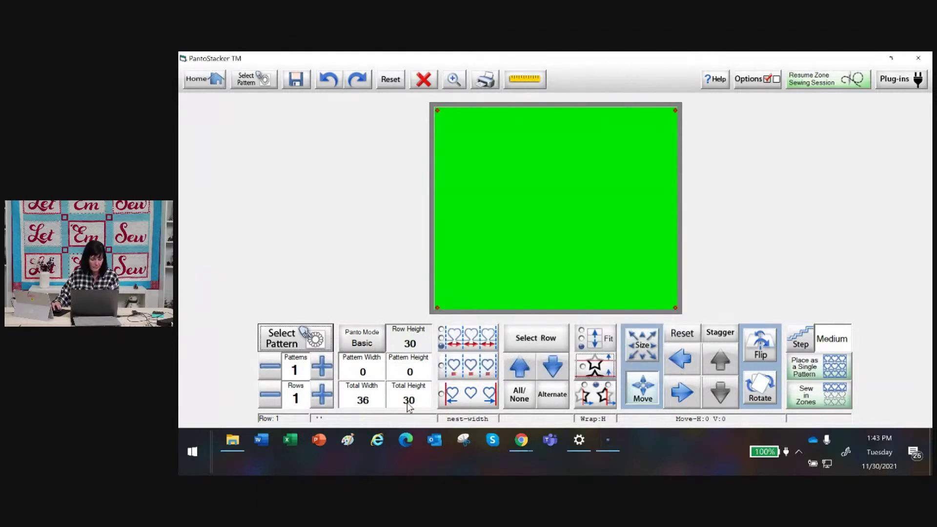
Set the pantograph's total height to 36
left_click(409, 399)
left_click(554, 296)
left_click(555, 259)
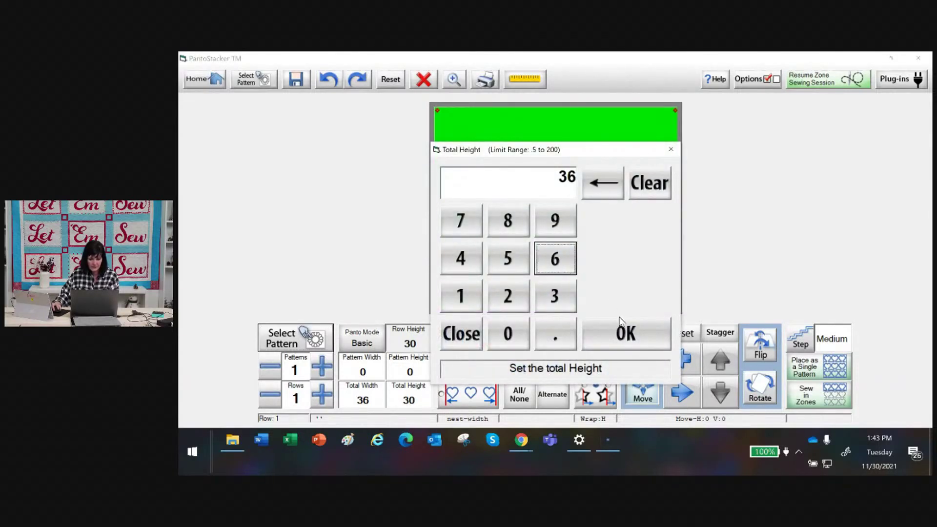
left_click(621, 336)
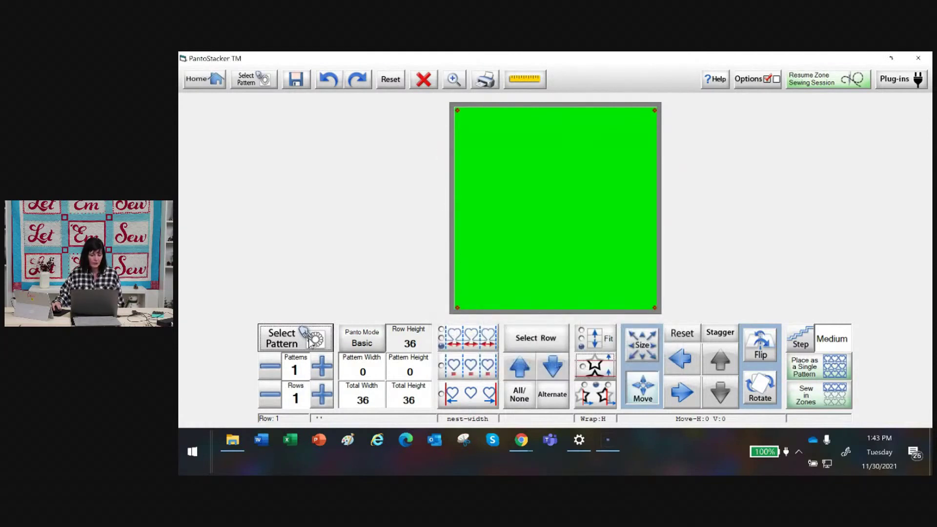
Switch the panto mode to Power Panto and load the continuous line pattern curlycue.gpf
left_click(361, 341)
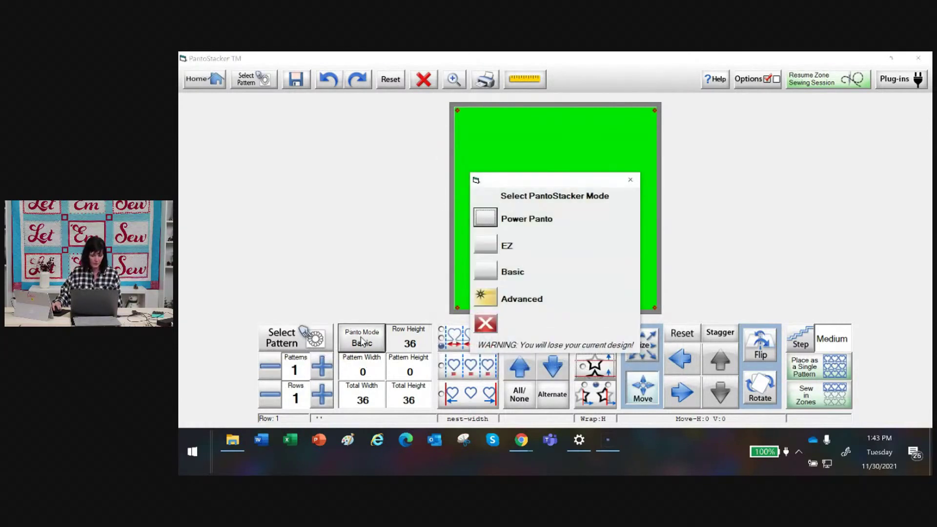
left_click(492, 218)
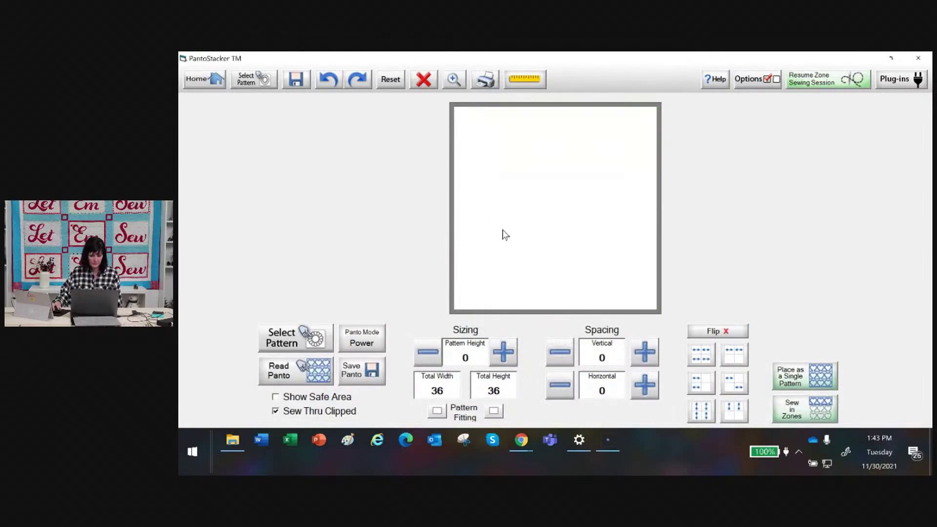
left_click(317, 337)
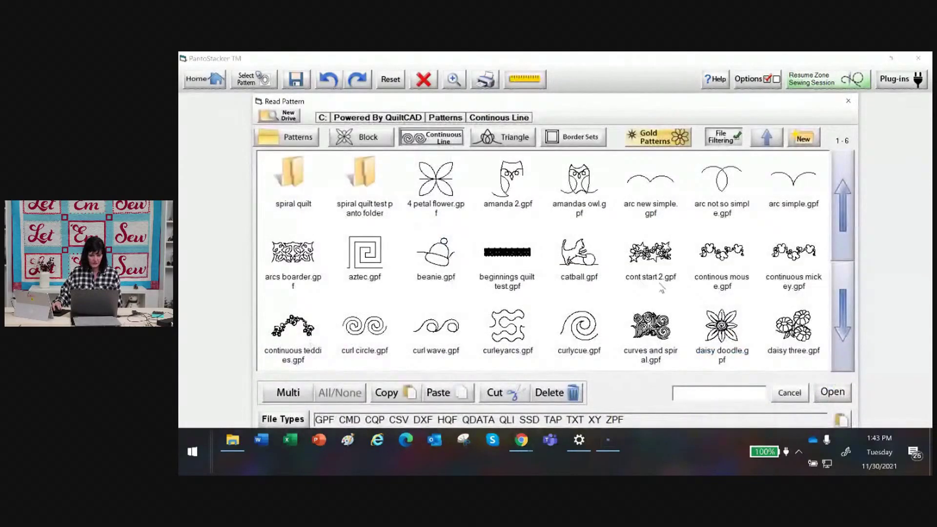
left_click(578, 323)
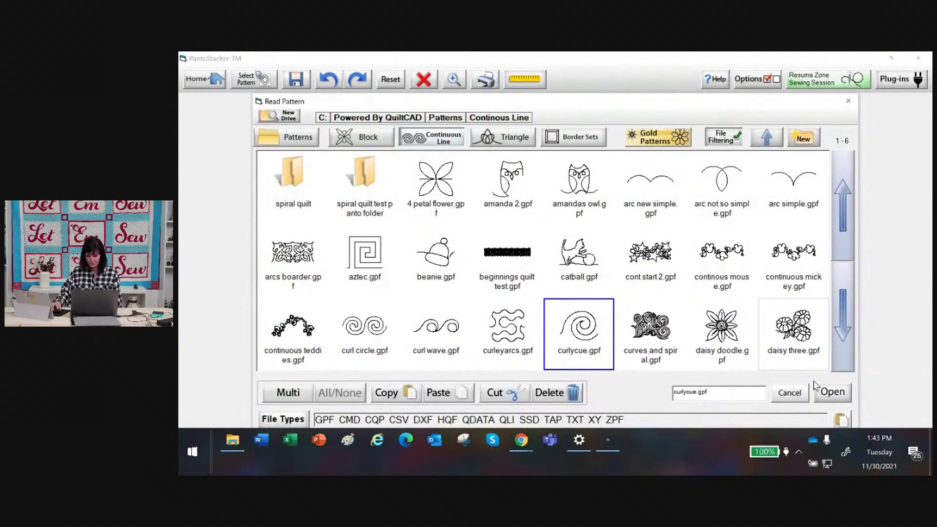
left_click(830, 391)
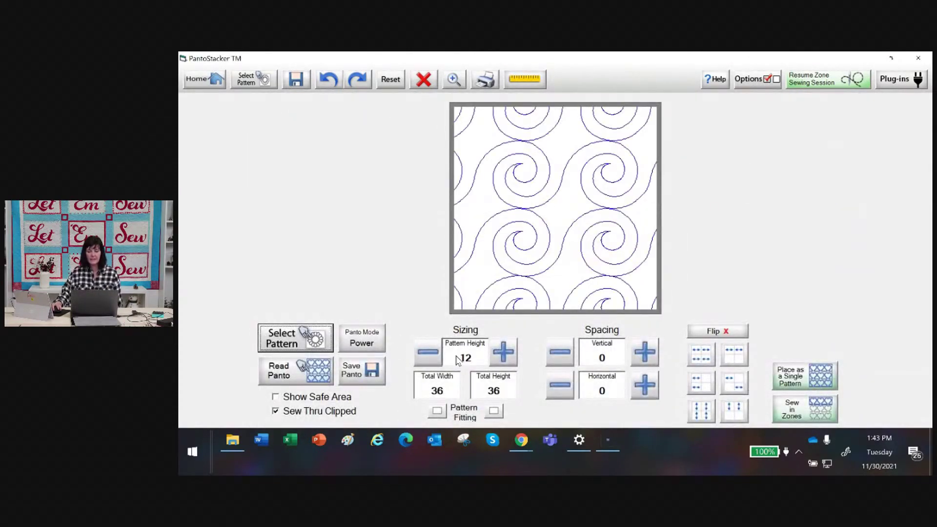
Reduce the curlycue pattern height to 6.75
left_click(437, 356)
left_click(436, 356)
left_click(436, 356)
left_click(434, 356)
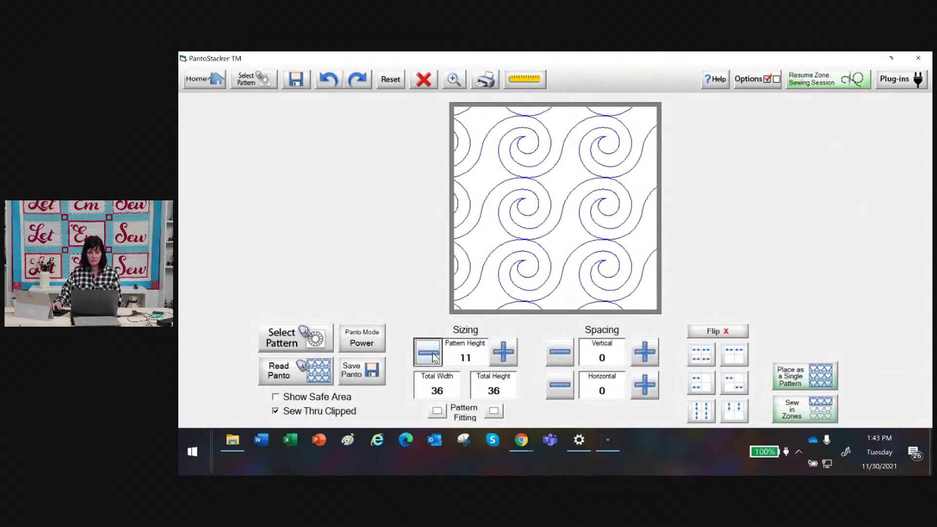
left_click(433, 356)
left_click(432, 357)
left_click(432, 358)
left_click(432, 357)
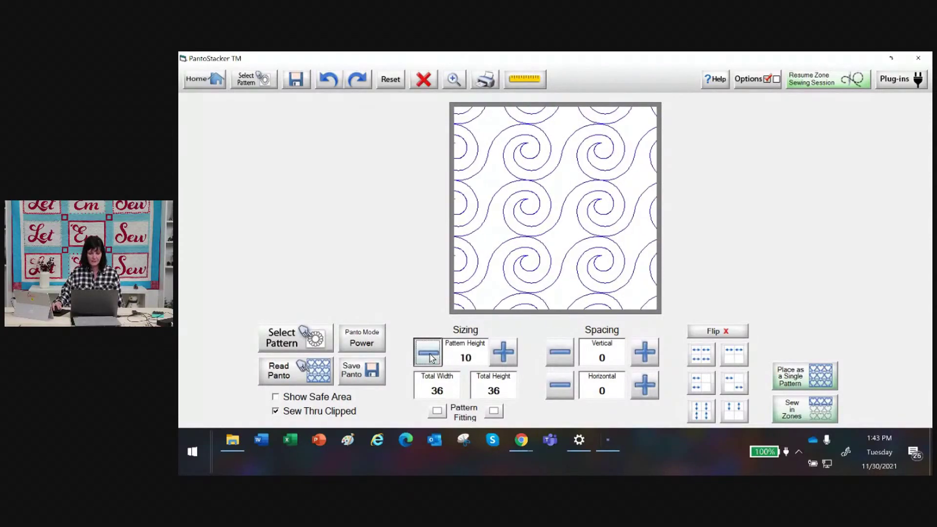
left_click(431, 358)
left_click(431, 359)
left_click(431, 359)
left_click(430, 358)
left_click(431, 358)
left_click(430, 357)
left_click(431, 358)
left_click(431, 357)
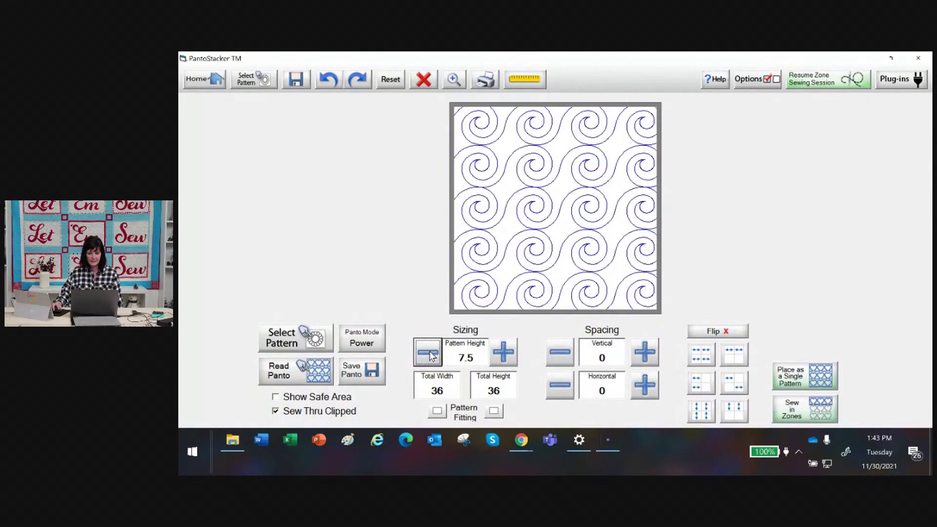
left_click(432, 357)
left_click(431, 357)
left_click(431, 355)
left_click(431, 356)
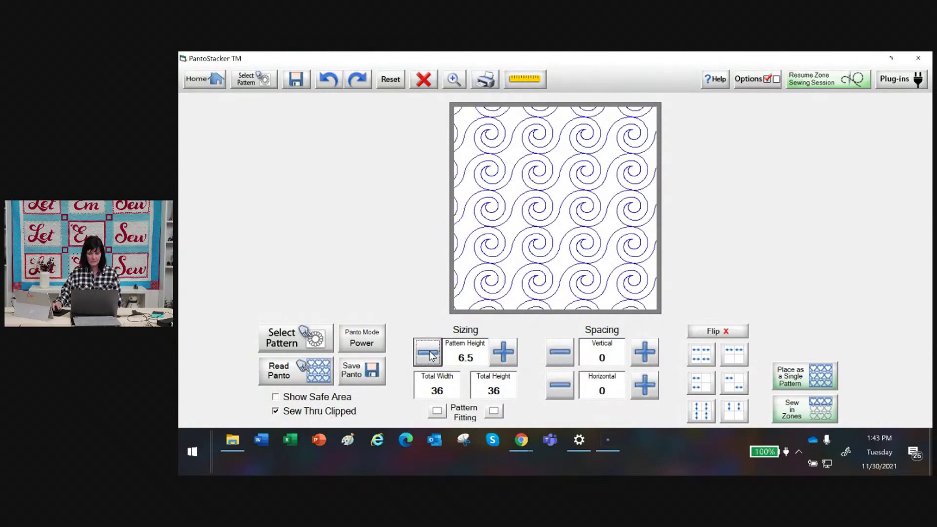
left_click(503, 347)
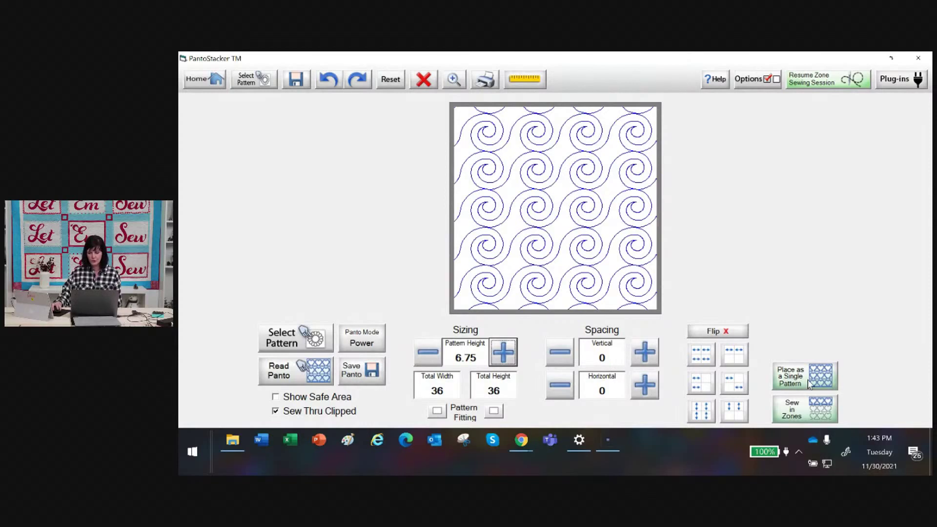
Send the design to sewing in zones without saving the session, and open the Zone Manager, accepting the placement reset
left_click(801, 416)
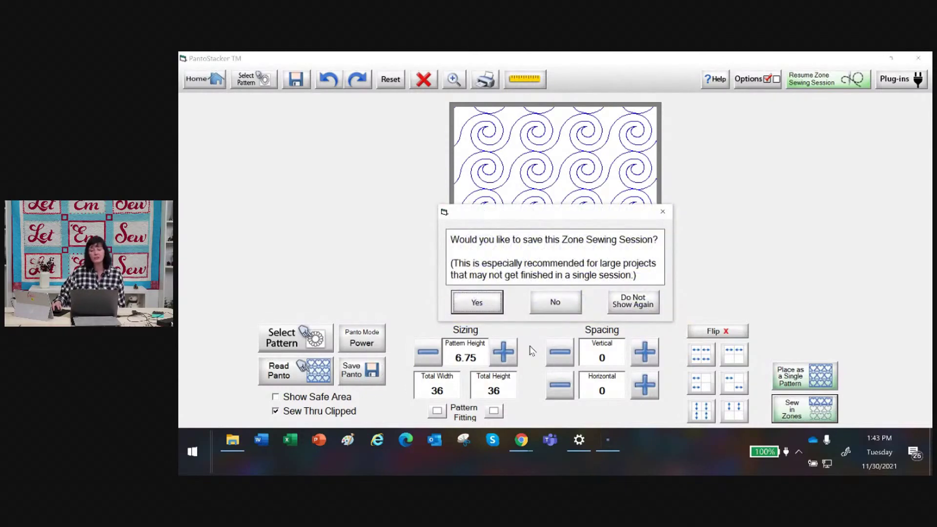
left_click(567, 299)
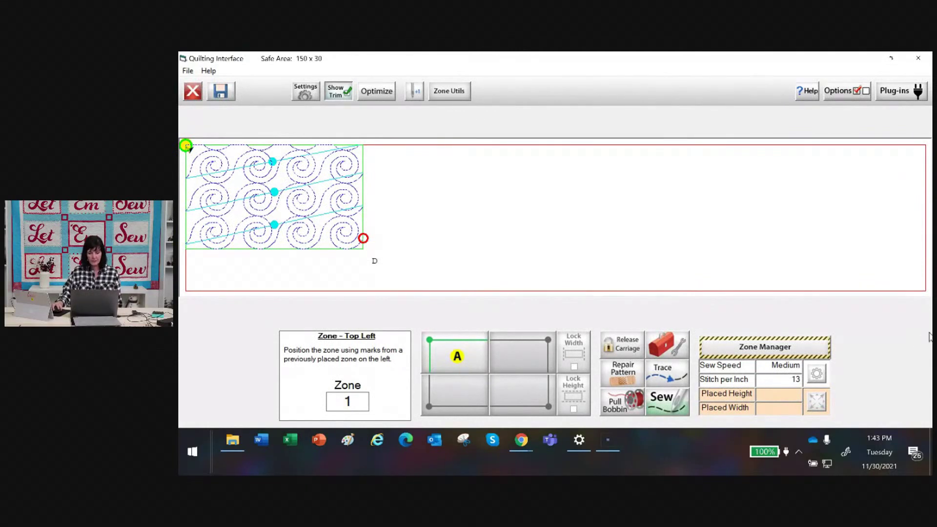
left_click(781, 349)
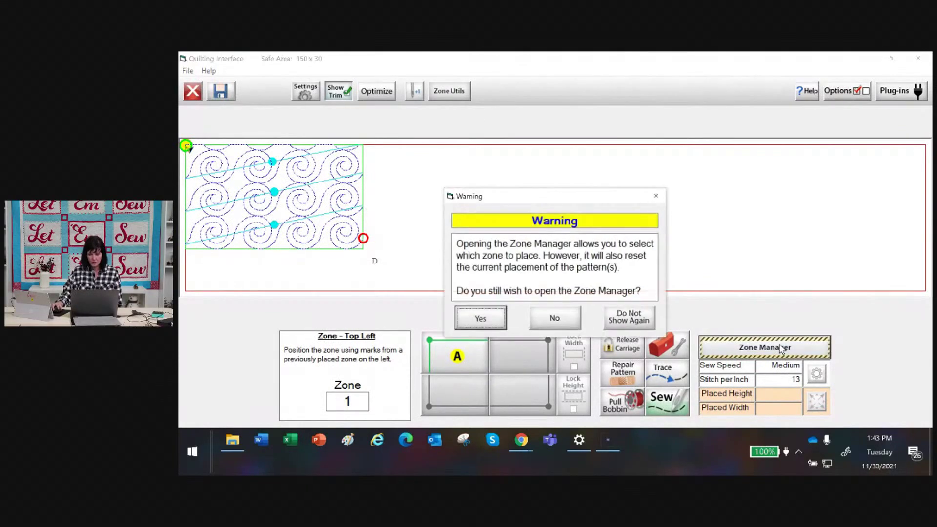
left_click(488, 324)
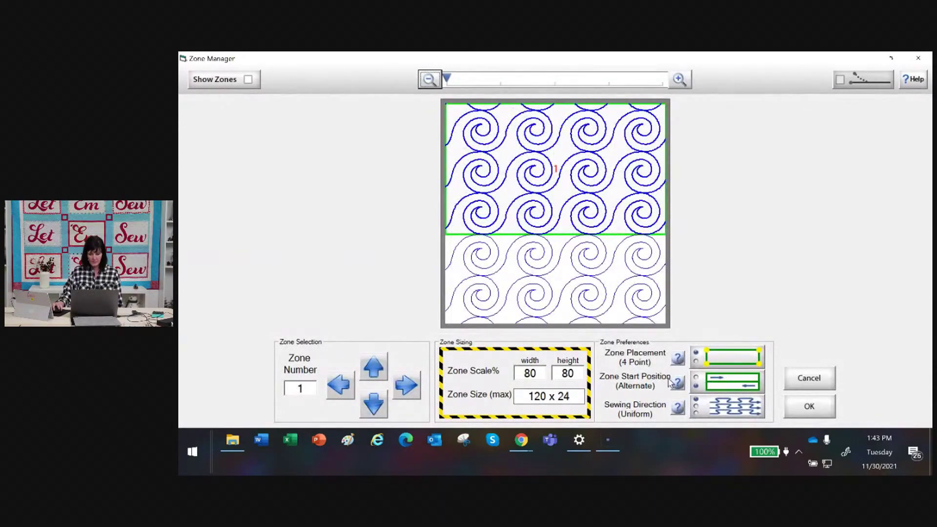
Set the sewing direction to Back and Forth with the zone start position on Alternate, and accept the zone preferences
left_click(700, 388)
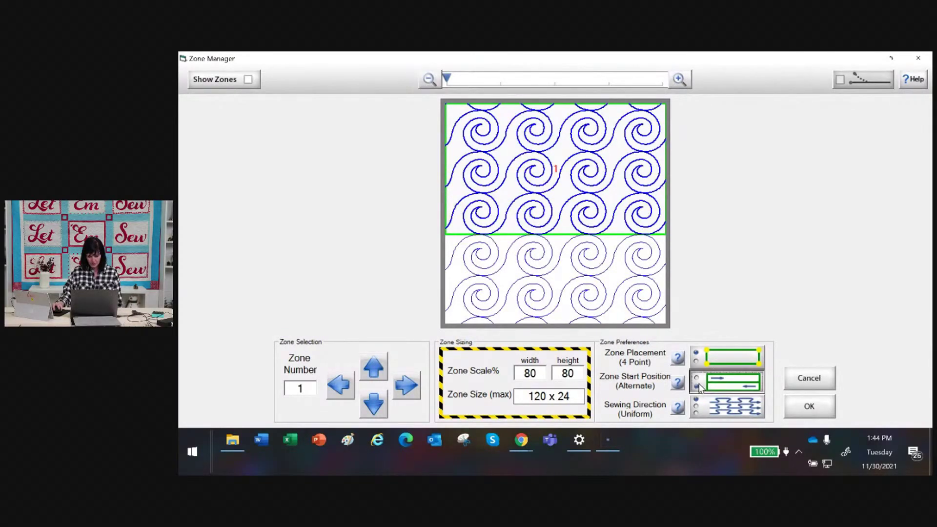
left_click(697, 406)
left_click(699, 385)
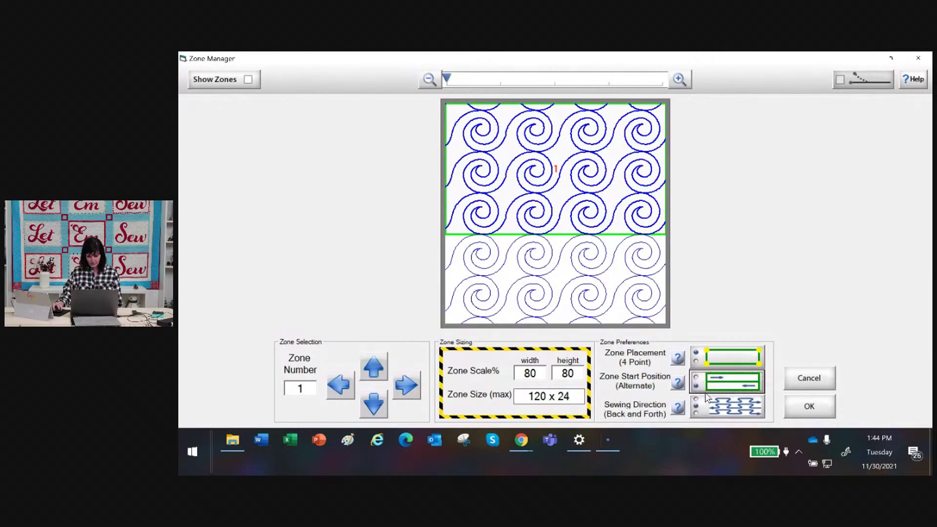
left_click(809, 406)
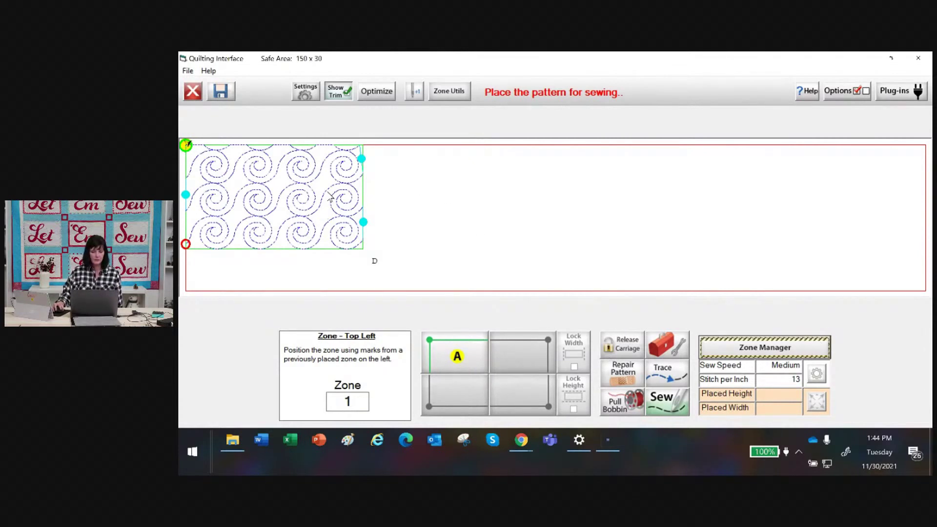
Place zone 1 with corner A near the safe area's upper-left corner and corner B along its upper edge, about 87.6 wide
left_click(454, 356)
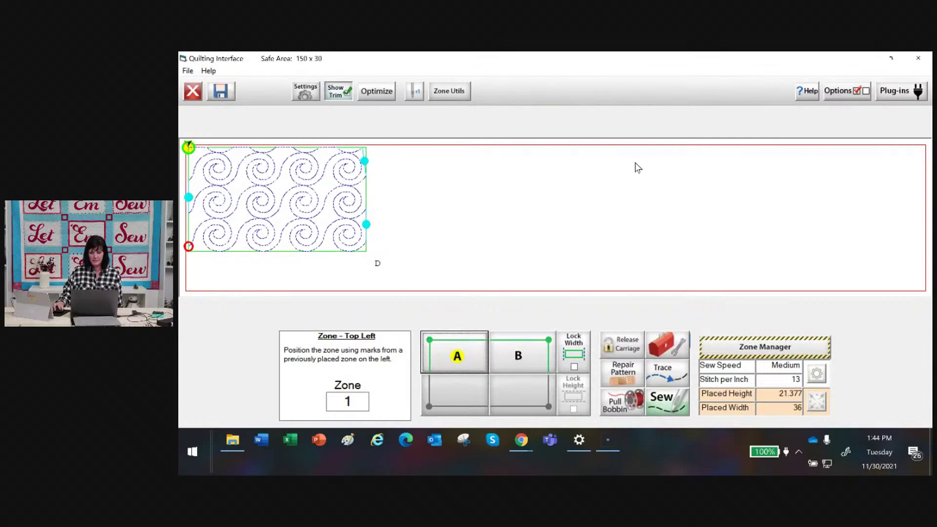
left_click(620, 155)
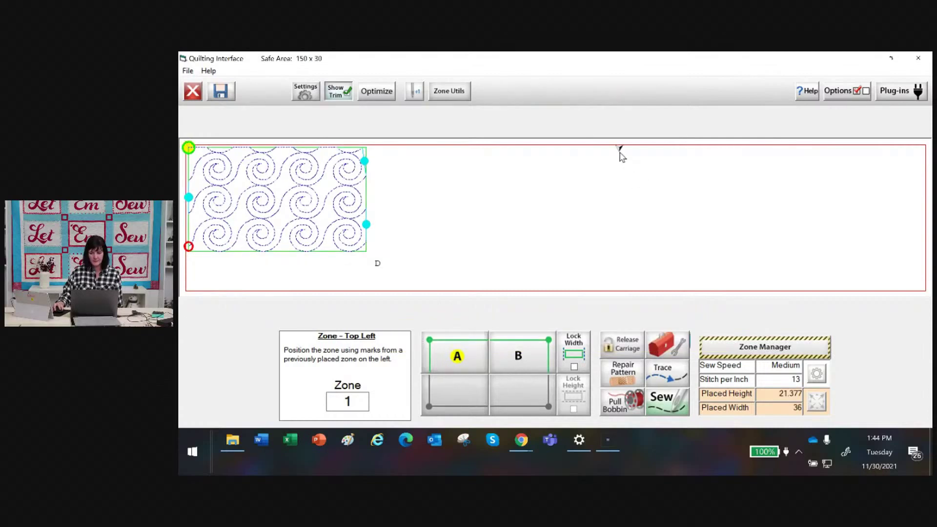
left_click(528, 346)
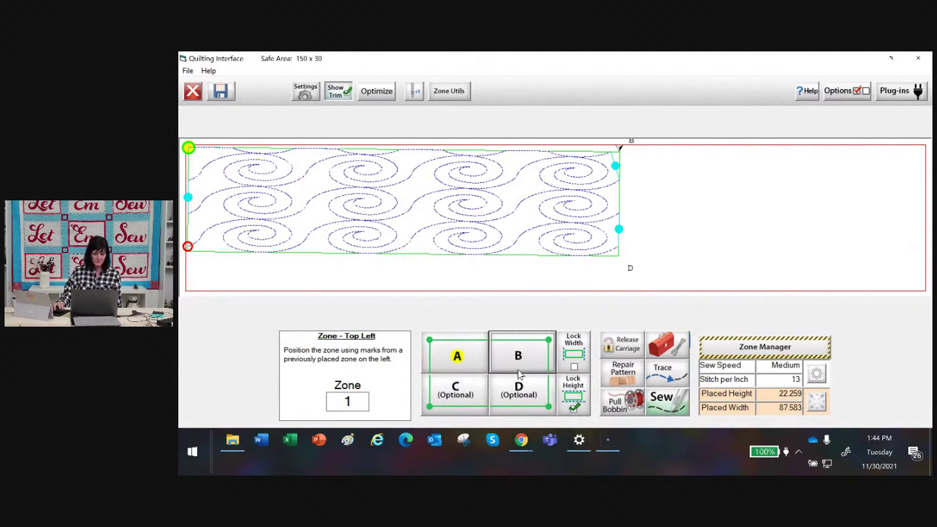
Sew zone 1 section by section until it is finished, and confirm its completion to advance to marking the next zone
left_click(674, 396)
mouse_move(566, 450)
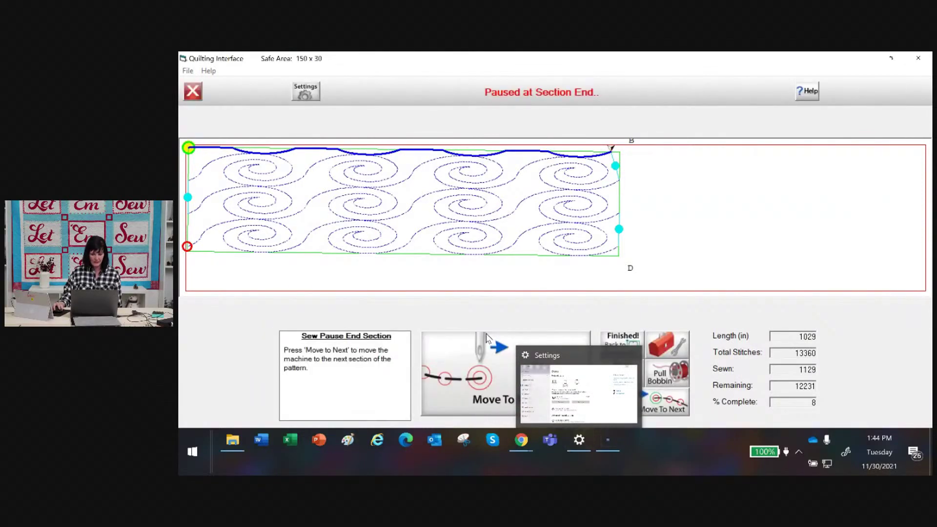
left_click(480, 370)
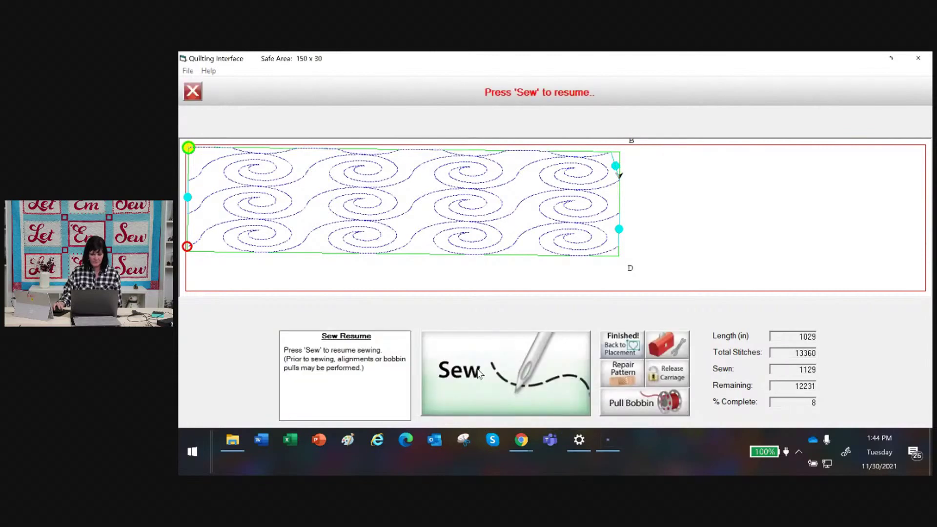
left_click(479, 371)
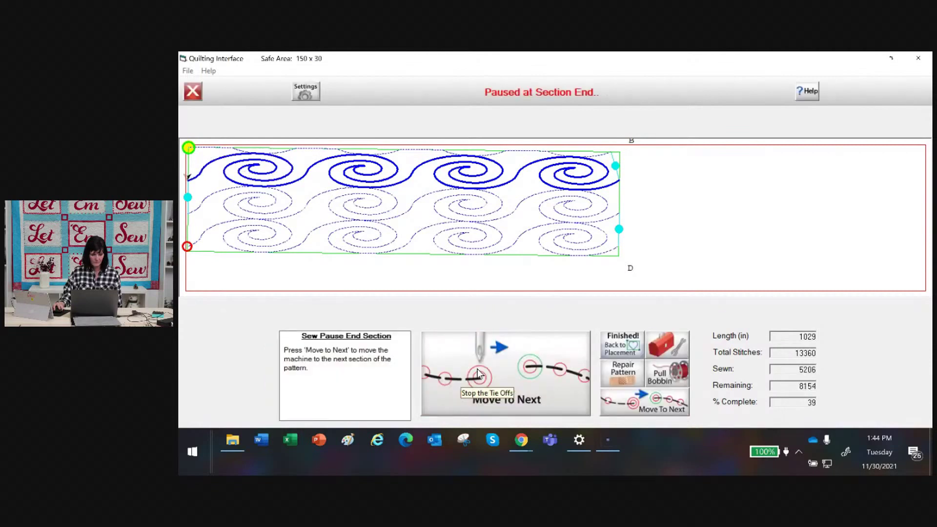
left_click(529, 369)
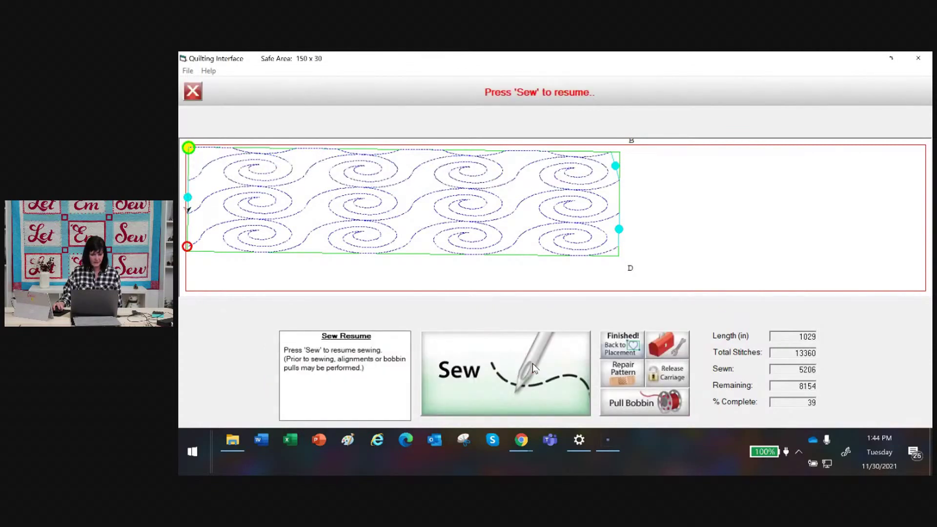
left_click(533, 368)
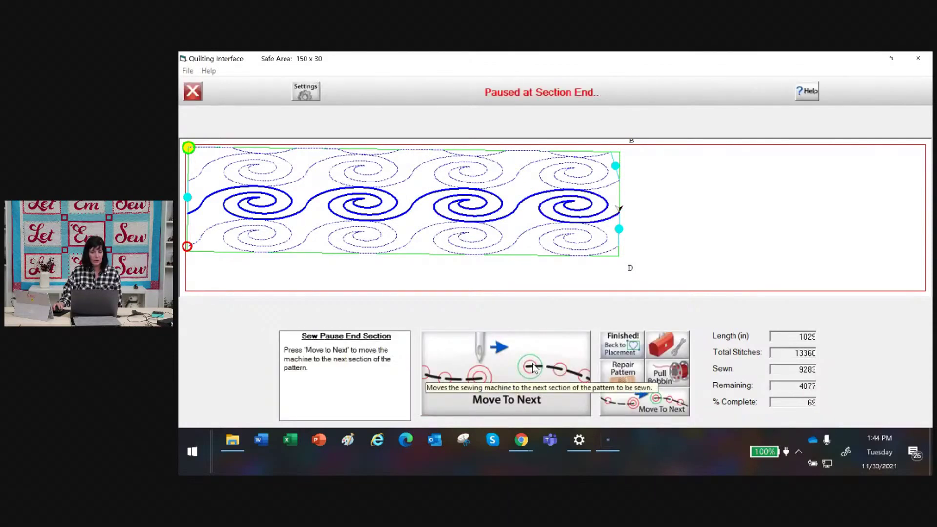
left_click(533, 368)
left_click(533, 368)
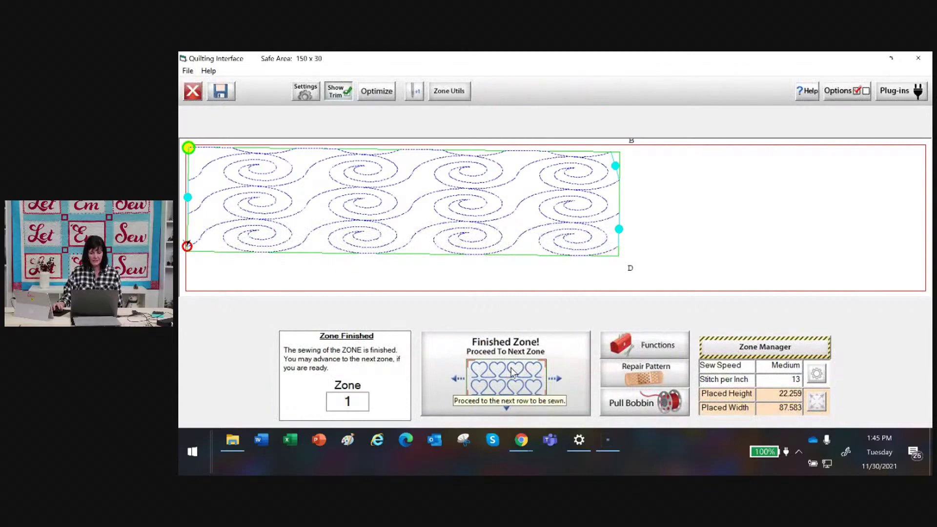
left_click(510, 372)
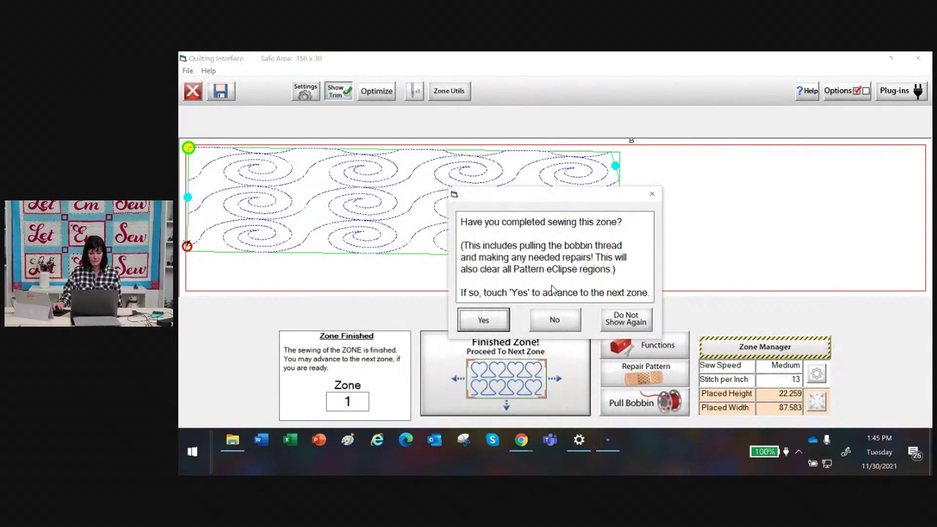
left_click(505, 323)
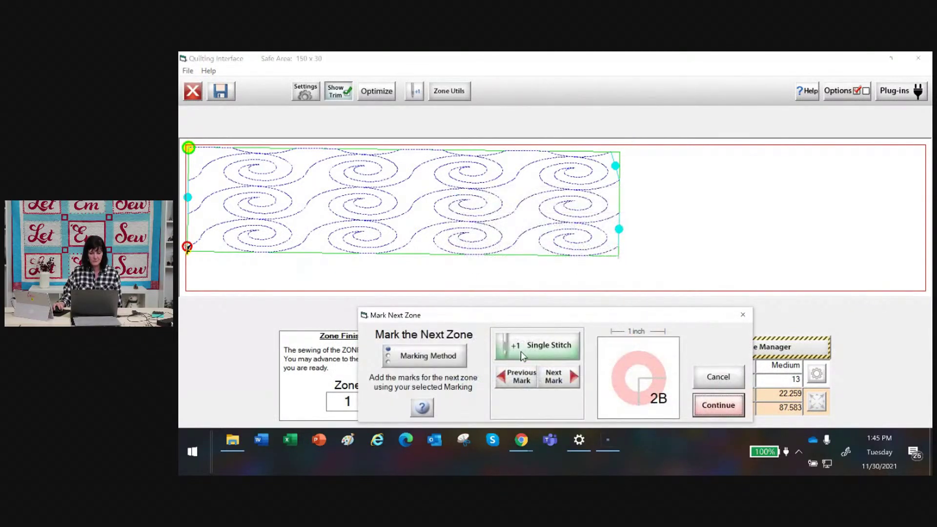
Stitch single-stitch marks 2B and 2A at the finished zone's lower corners and confirm that all zone markers are placed
left_click(547, 350)
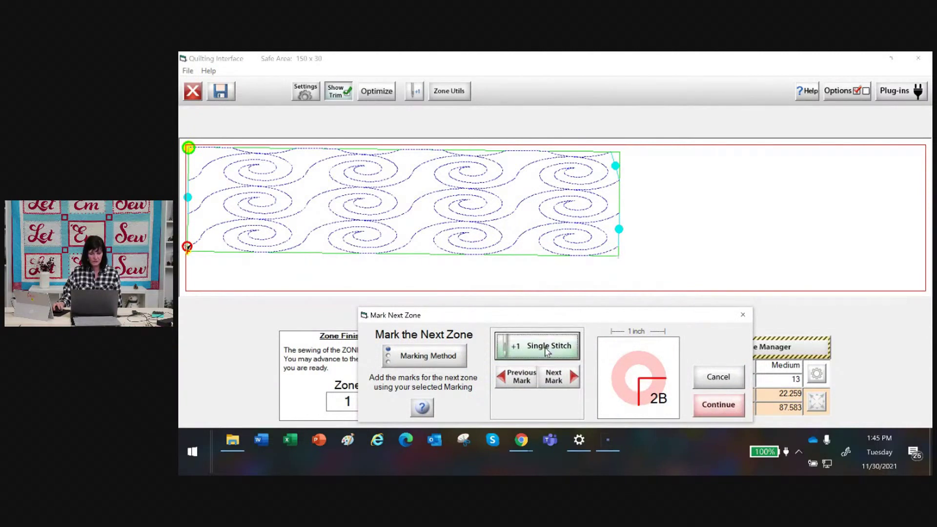
left_click(573, 383)
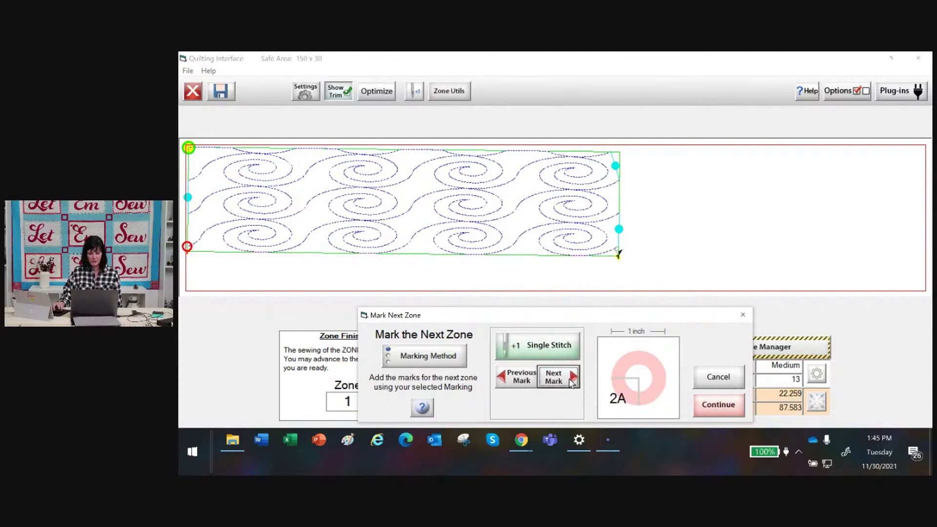
left_click(559, 356)
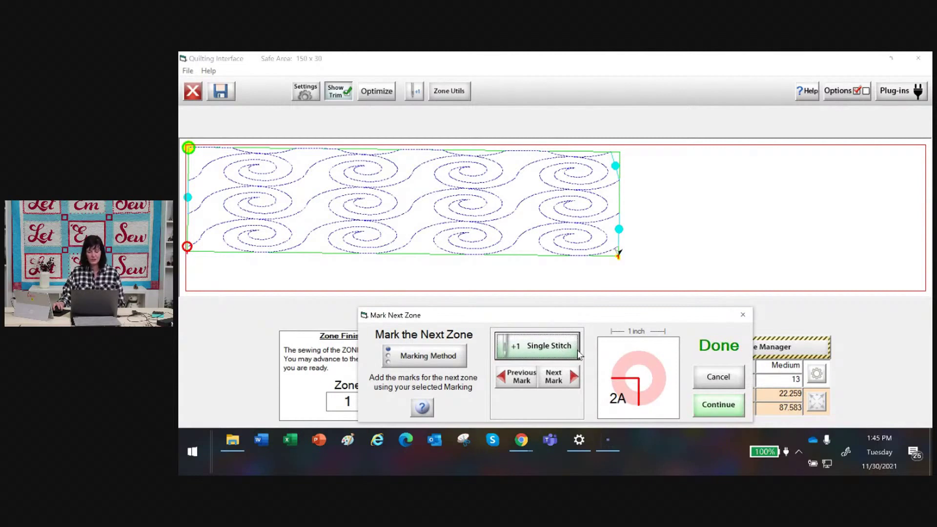
left_click(563, 380)
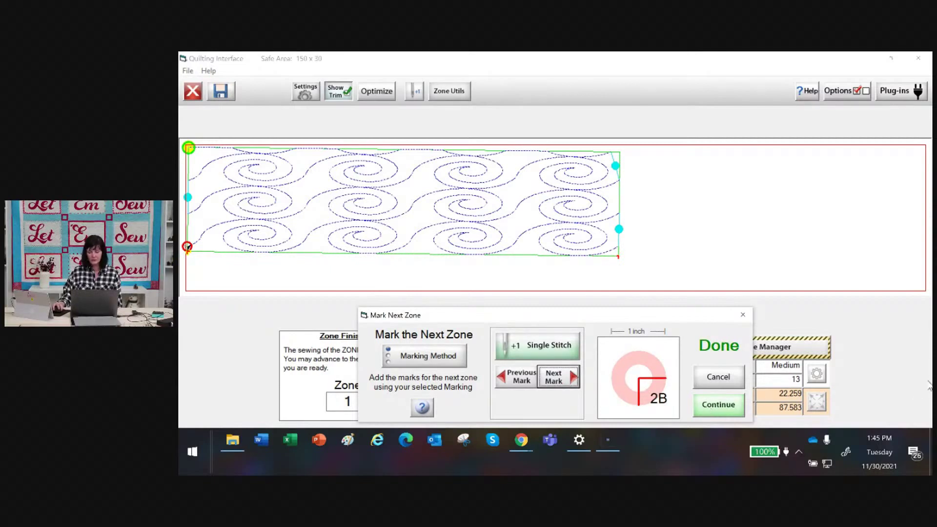
left_click(721, 406)
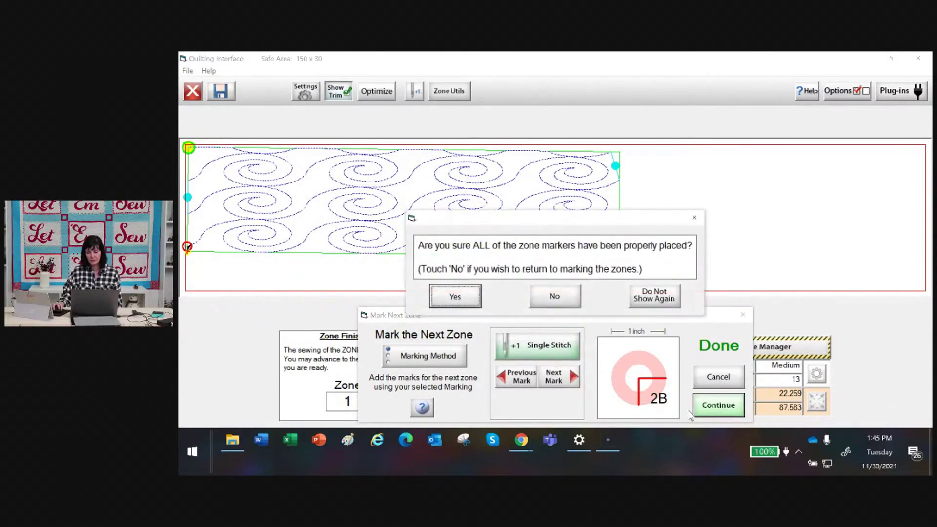
left_click(471, 296)
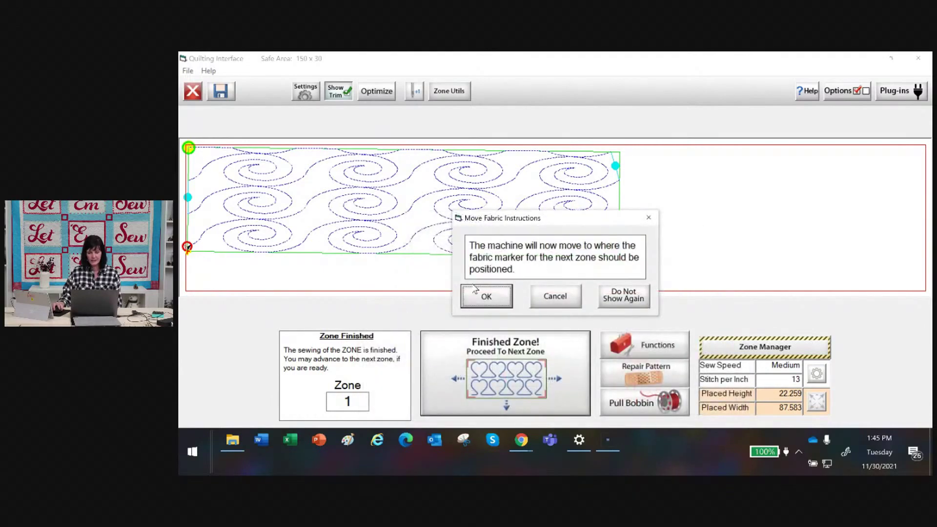
Send the machine to the next zone's marker position and confirm that fabric marker 2A is under the needle
left_click(492, 299)
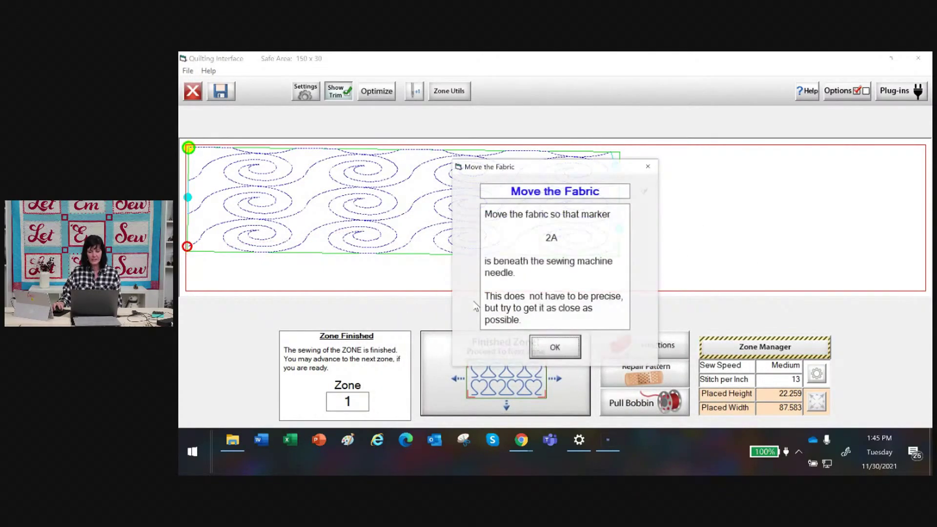
left_click(565, 350)
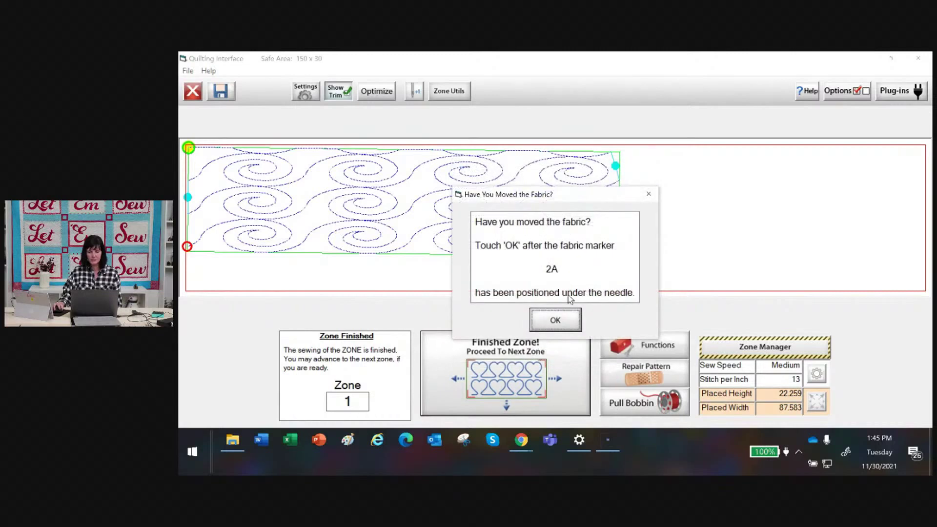
left_click(552, 323)
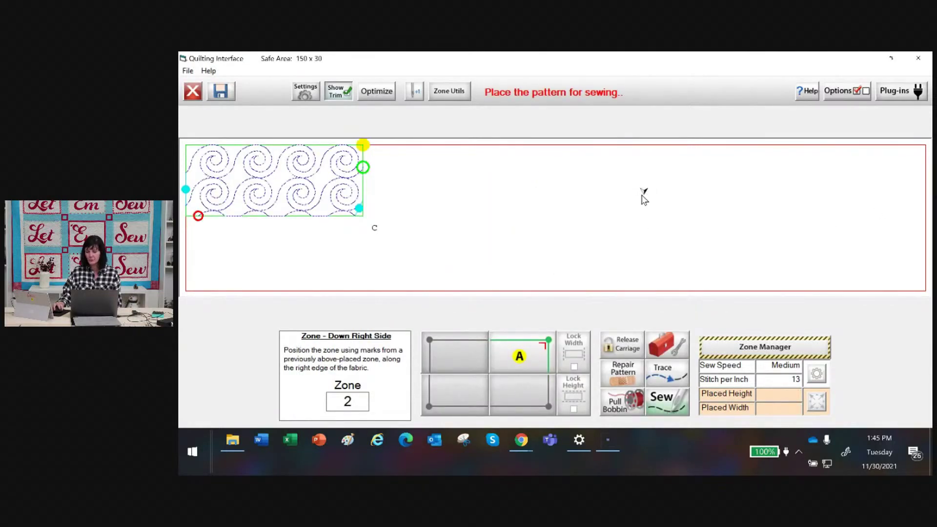
Place zone 2 with corner A at its upper right and corner B at its upper left, about 36.4 wide
left_click(510, 352)
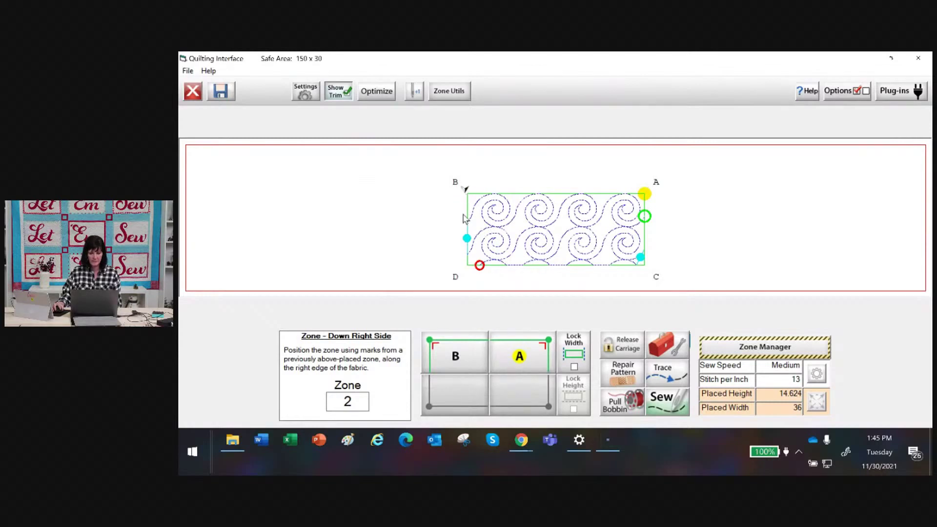
left_click(448, 362)
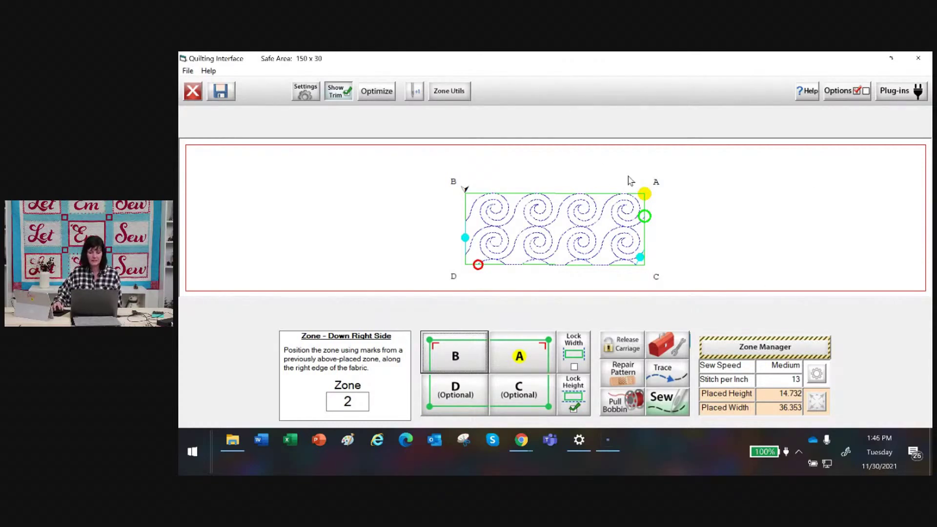
Close the Quilting Interface and PantoStacker to return to the main Quilter's Creative Touch screen, dismissing the unavailable-location notice
left_click(915, 58)
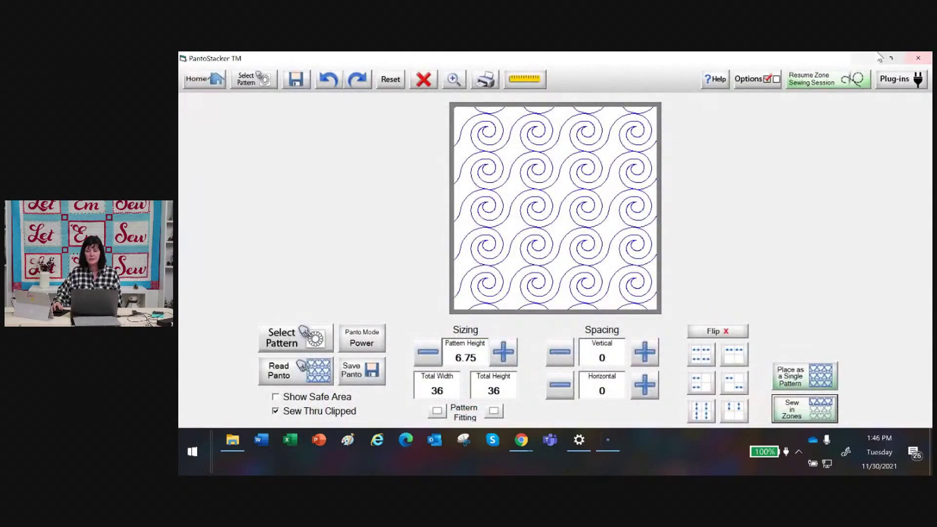
left_click(916, 58)
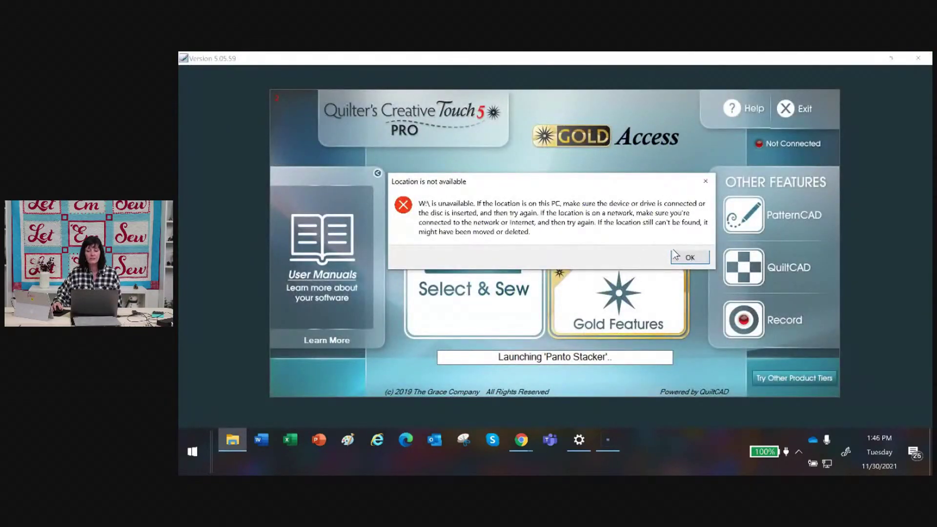
left_click(706, 179)
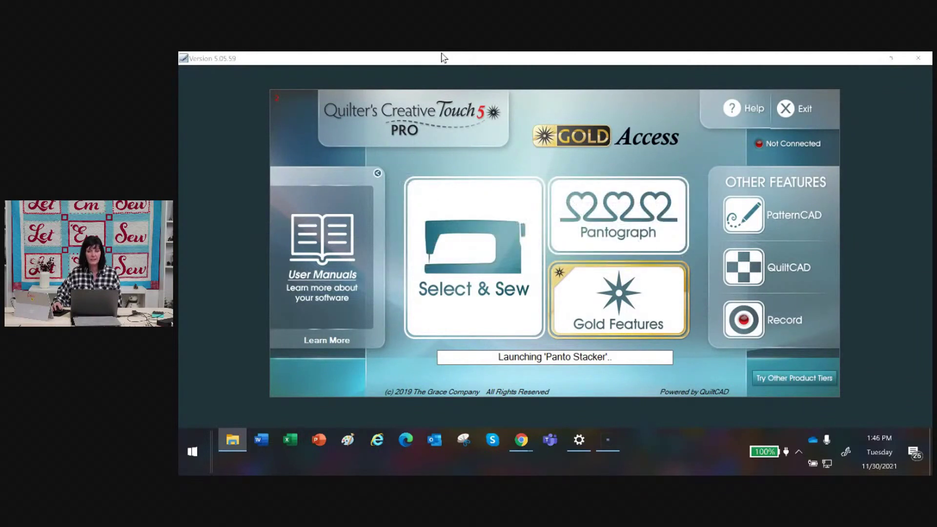